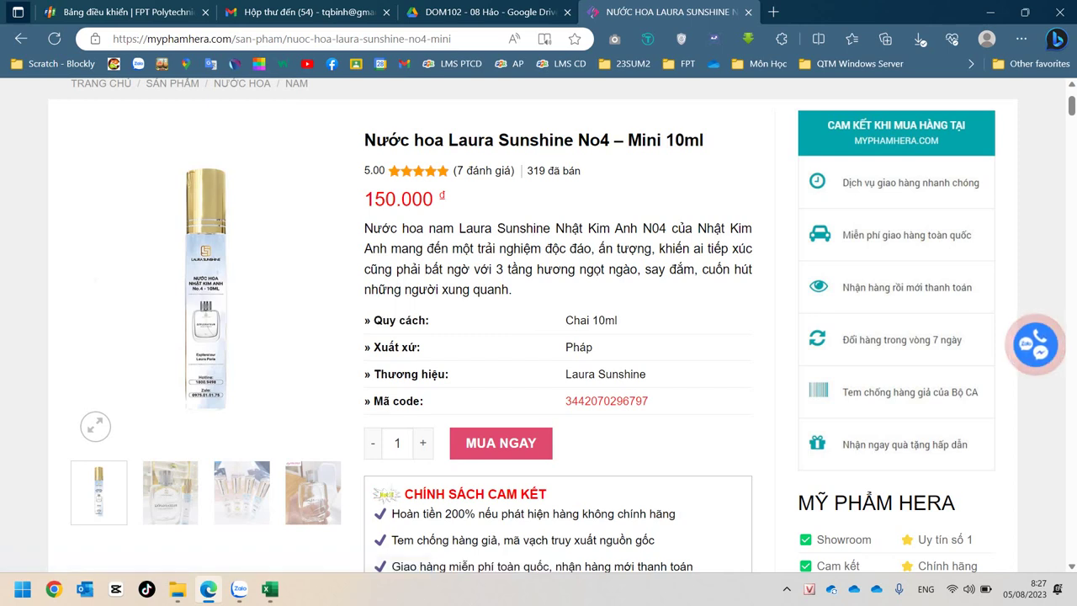
# Step: Copy the perfume product page's address and go to My Drive in Google Drive
pyautogui.hotkey('ctrl', 'l')
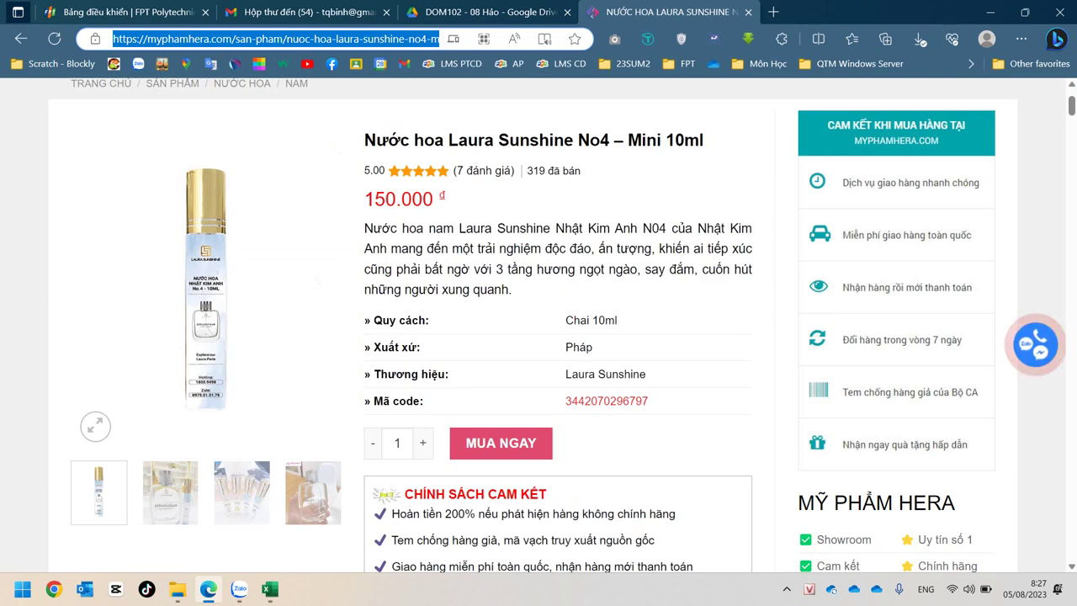
pyautogui.hotkey('ctrl', 'shift', 'Tab')
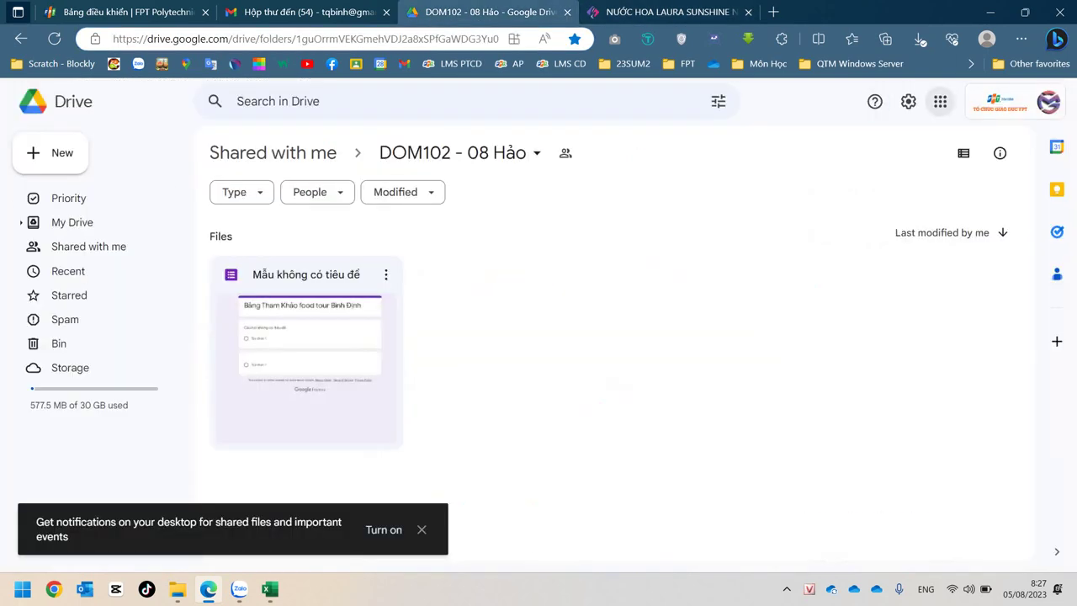
pyautogui.click(940, 101)
pyautogui.click(74, 101)
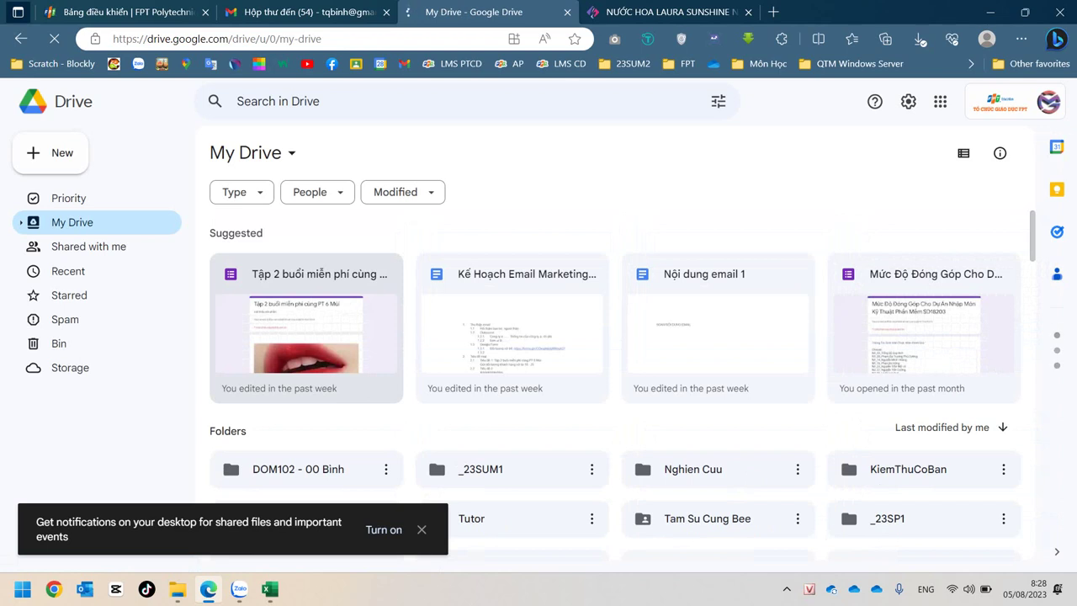
pyautogui.scroll(-1, 252, 421)
pyautogui.doubleClick(274, 481)
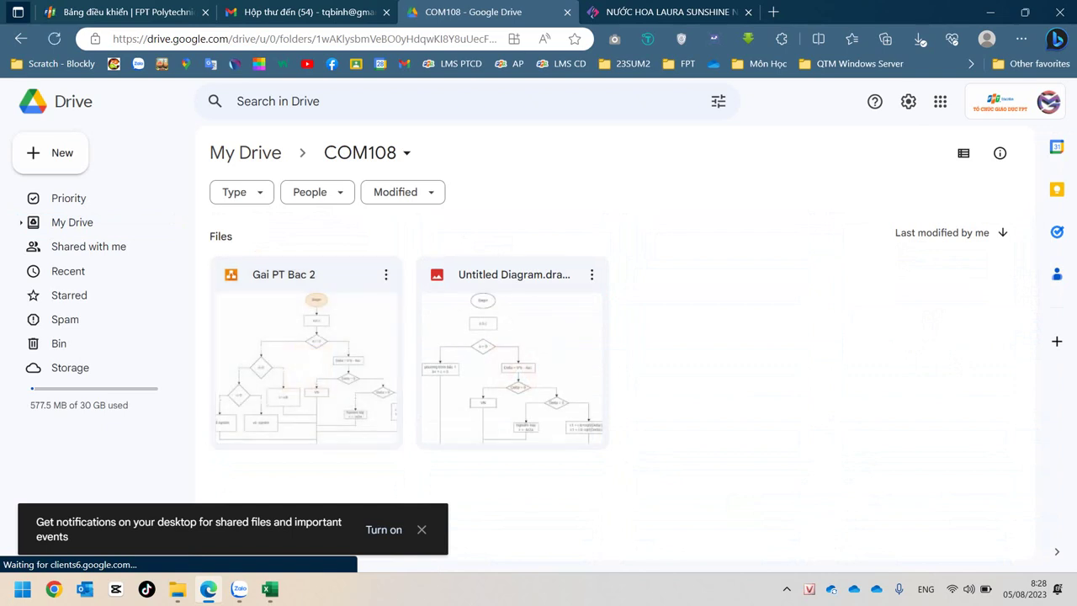
pyautogui.click(244, 152)
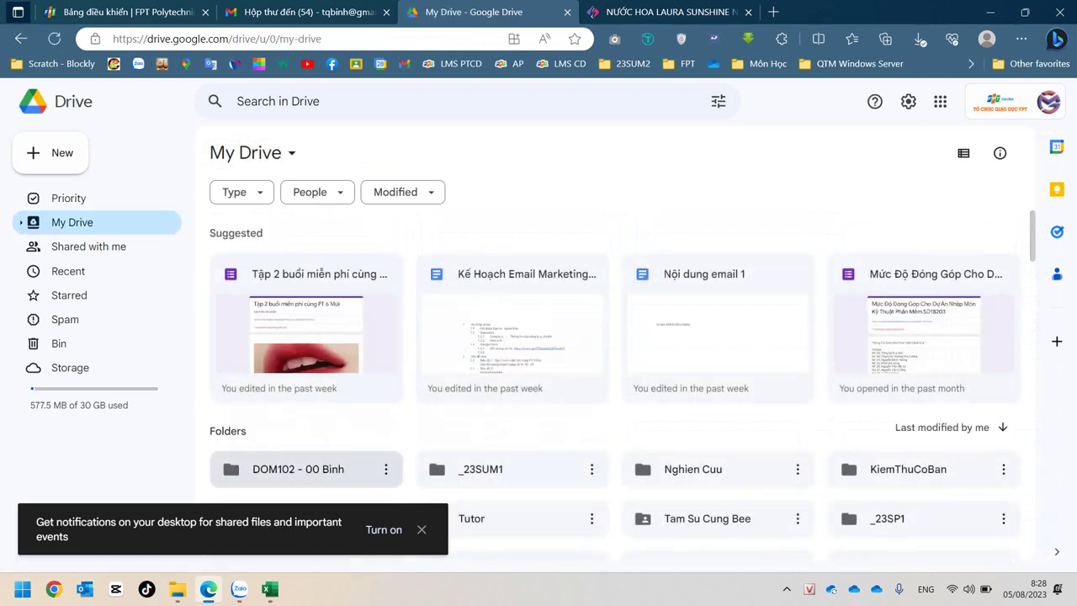
# Step: Open the Kế Hoạch Email Marketing Khách Hàng document from the DOM102 - 00 folder
pyautogui.doubleClick(299, 469)
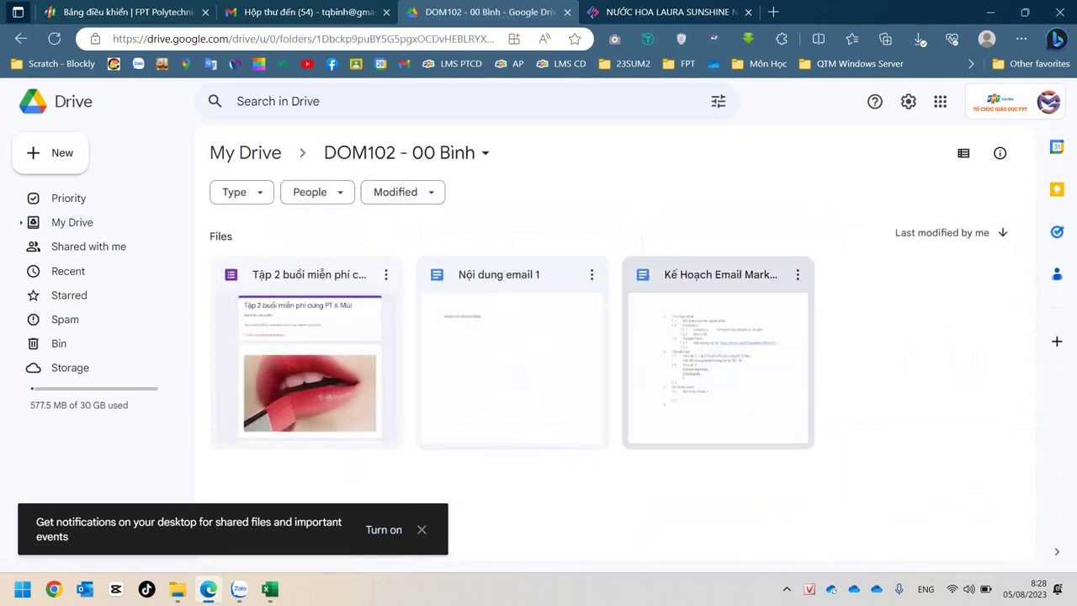
pyautogui.doubleClick(689, 278)
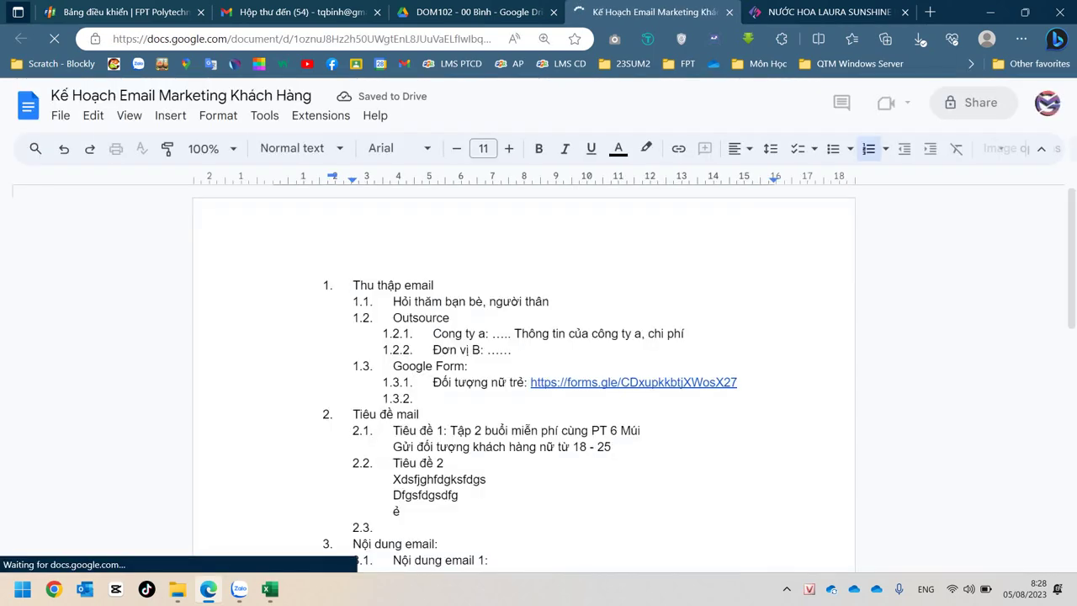
# Step: Insert an unnumbered blank line above the first list item, Thu thập email
pyautogui.press('Return')
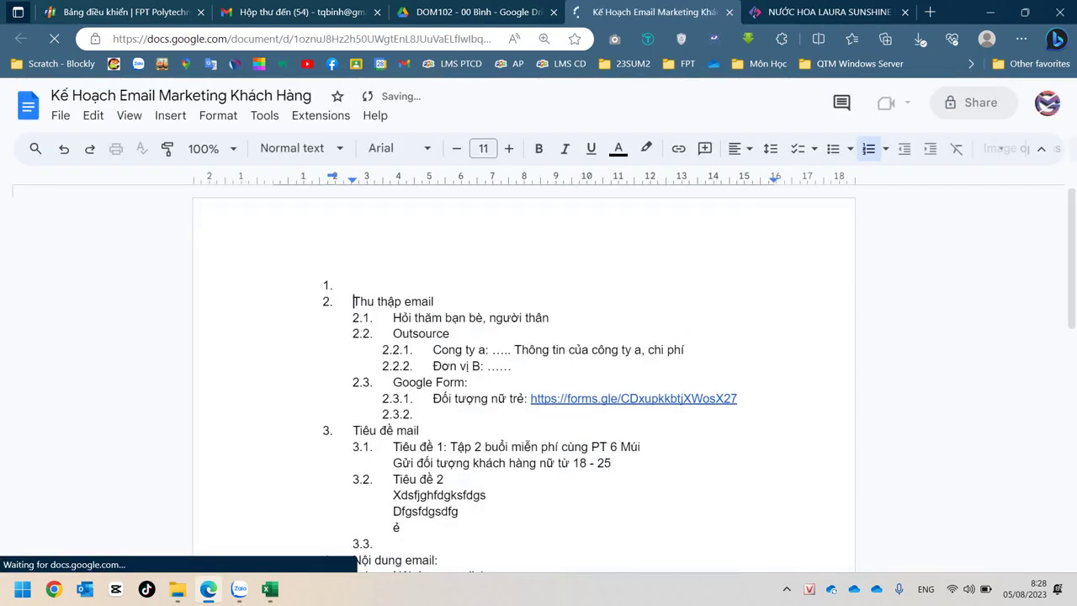
pyautogui.press('Up')
pyautogui.press('BackSpace')
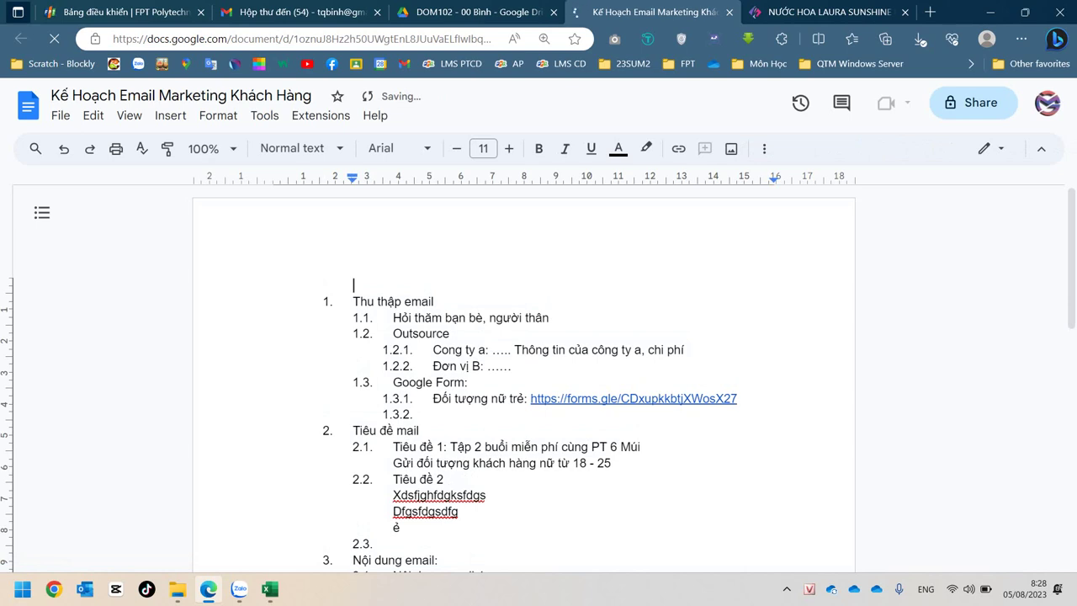
# Step: Enter the title "Kế hoạch phát triển sản phẩm nước hoa đến khách hàng là học sinh sinh viên" on the blank line
pyautogui.write('Kês hoac')
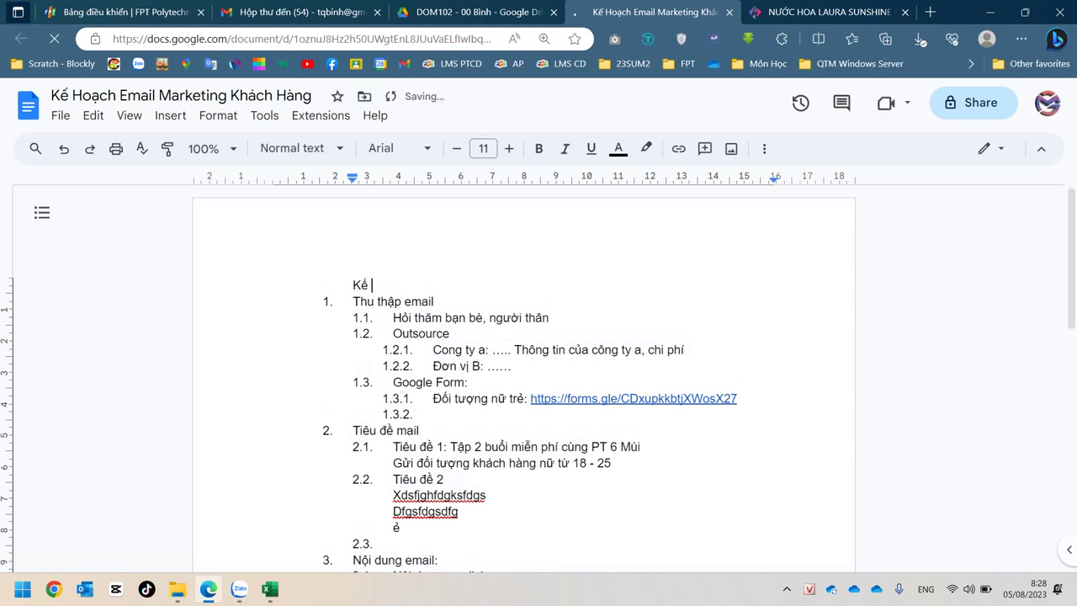
pyautogui.write('hj phasy')
pyautogui.press('BackSpace')
pyautogui.press('BackSpace')
pyautogui.write('t trieenr ')
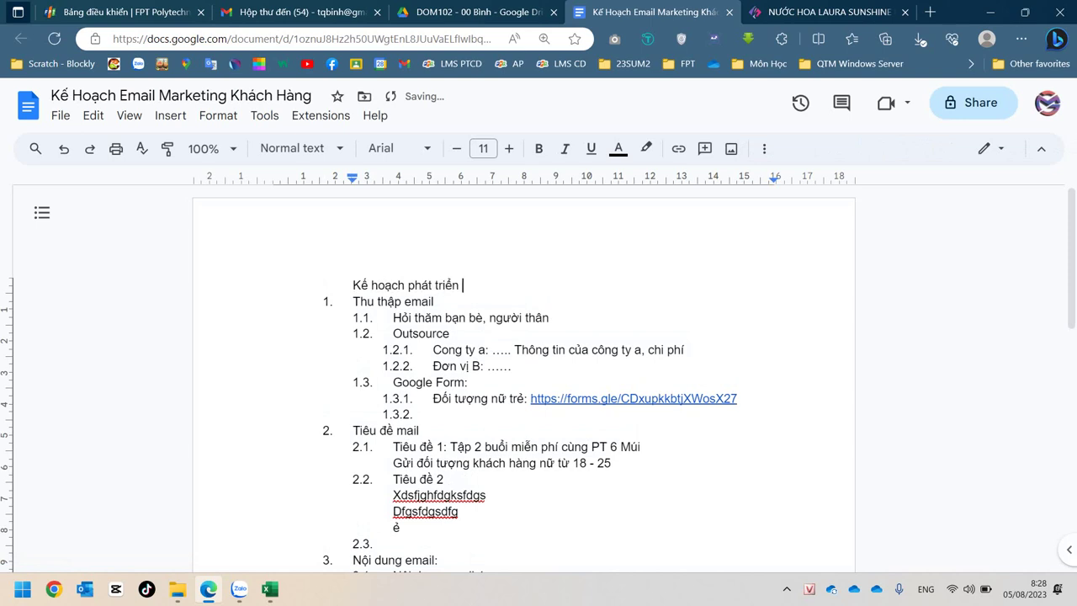
pyautogui.write('sanr phaamr nuwowcs kh')
pyautogui.press('BackSpace')
pyautogui.press('BackSpace')
pyautogui.write('hoa')
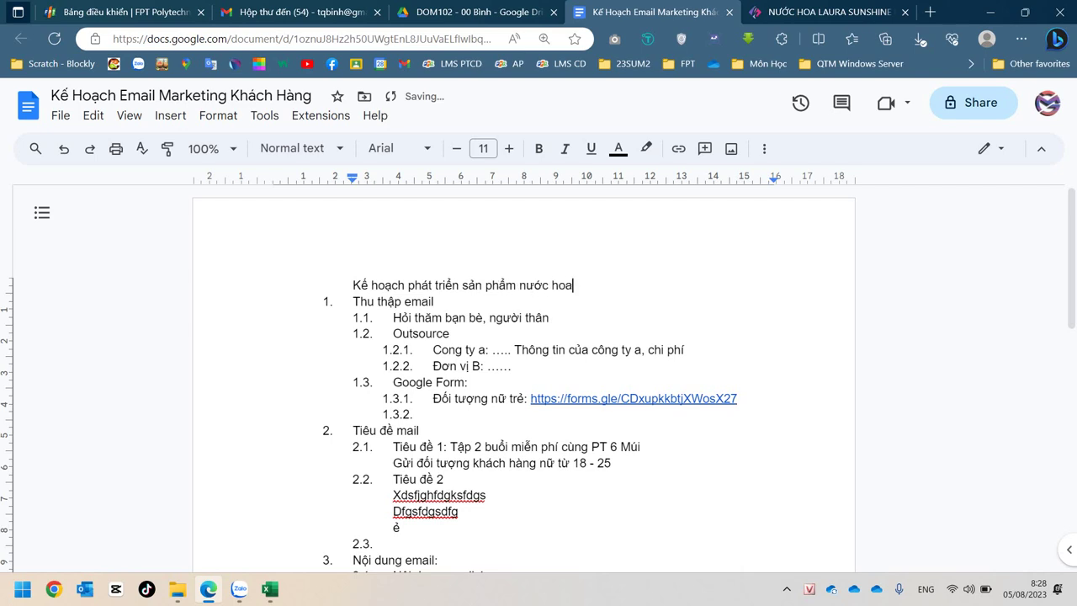
pyautogui.write(' ddeens khachs hangf laf hocj sinh ')
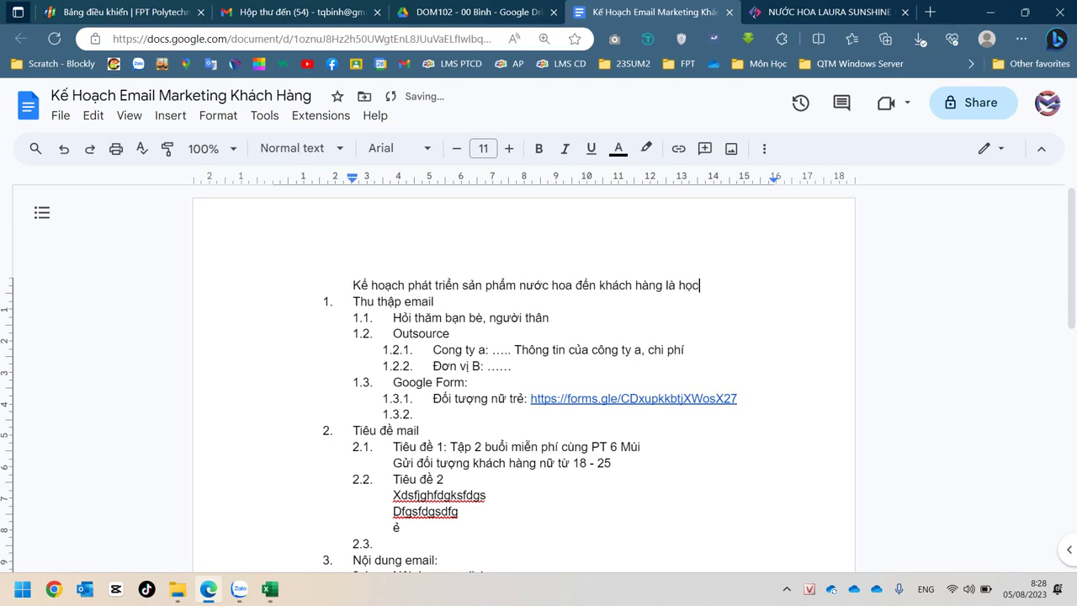
pyautogui.write('sinh vieen')
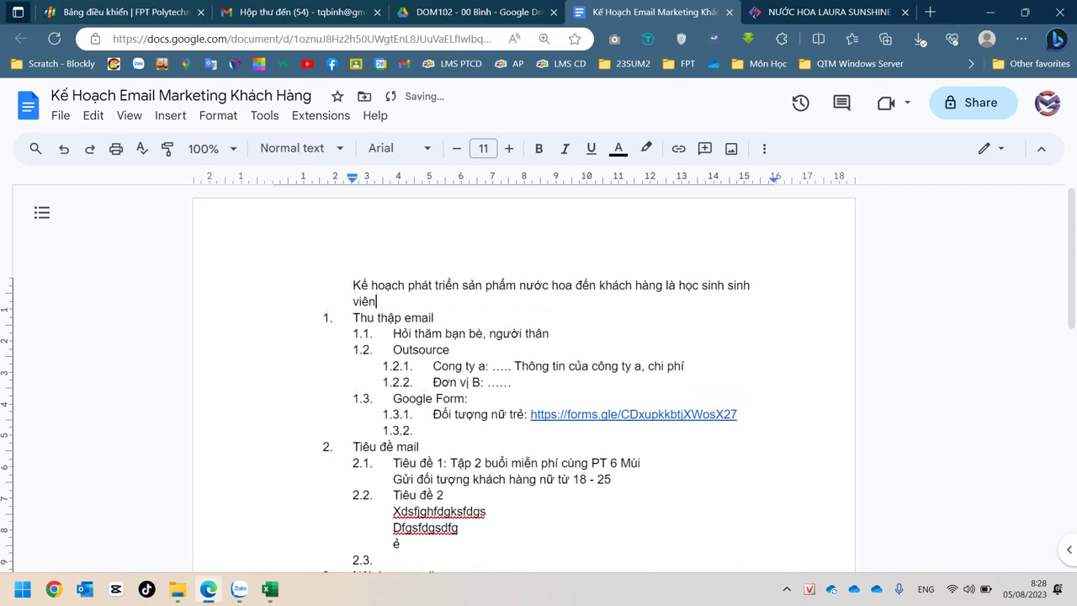
# Step: Add a "Nguồn:" line below the title, paste the copied product page link without formatting, and leave a blank line after it
pyautogui.press('Return')
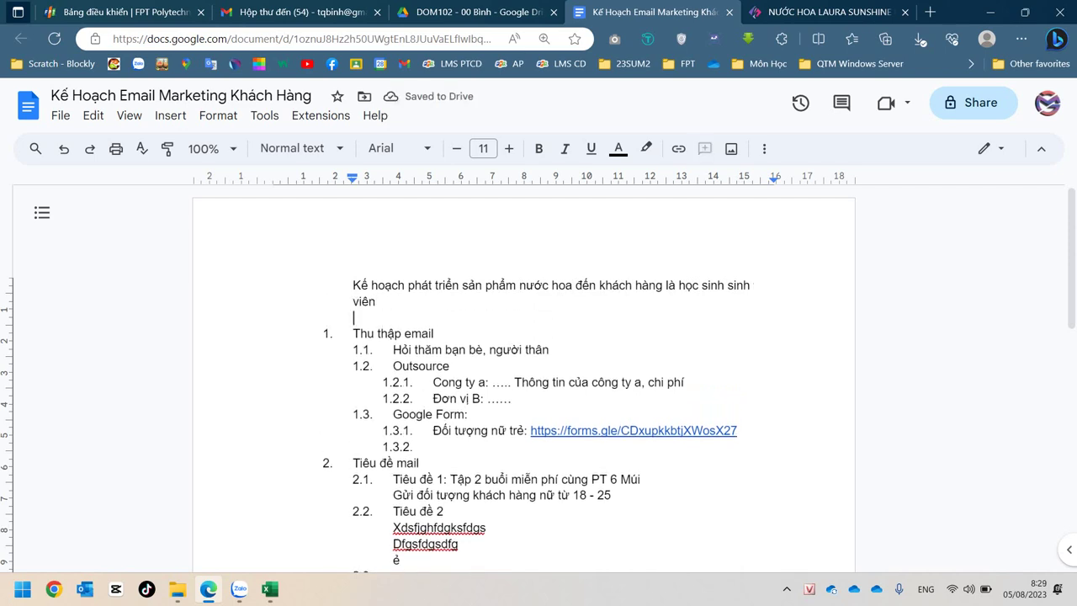
pyautogui.write('Nguoonf')
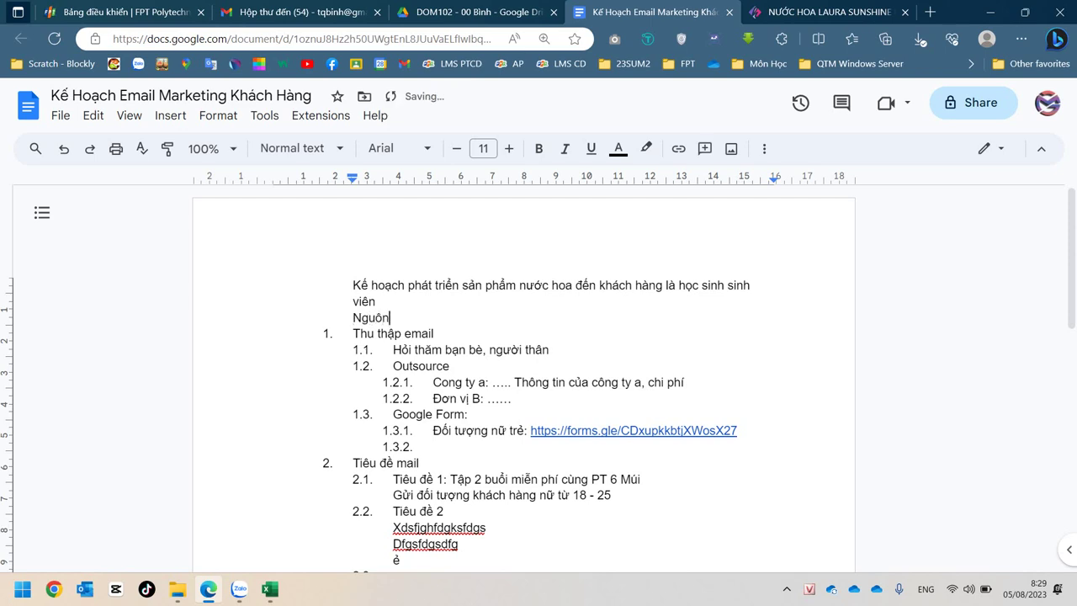
pyautogui.write(':')
pyautogui.rightClick(400, 229)
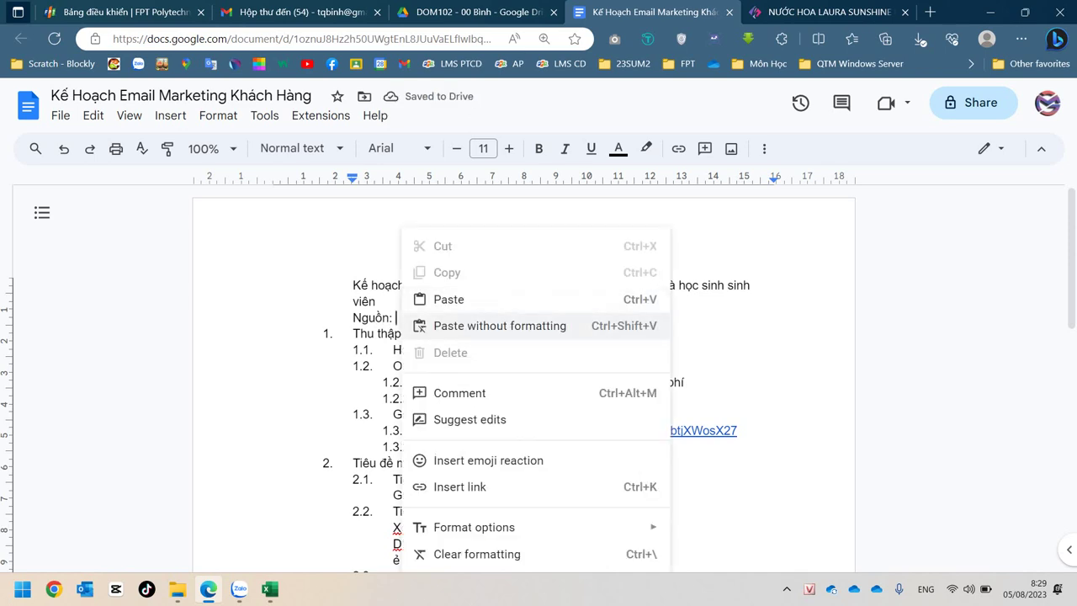
pyautogui.click(471, 322)
pyautogui.press('Return')
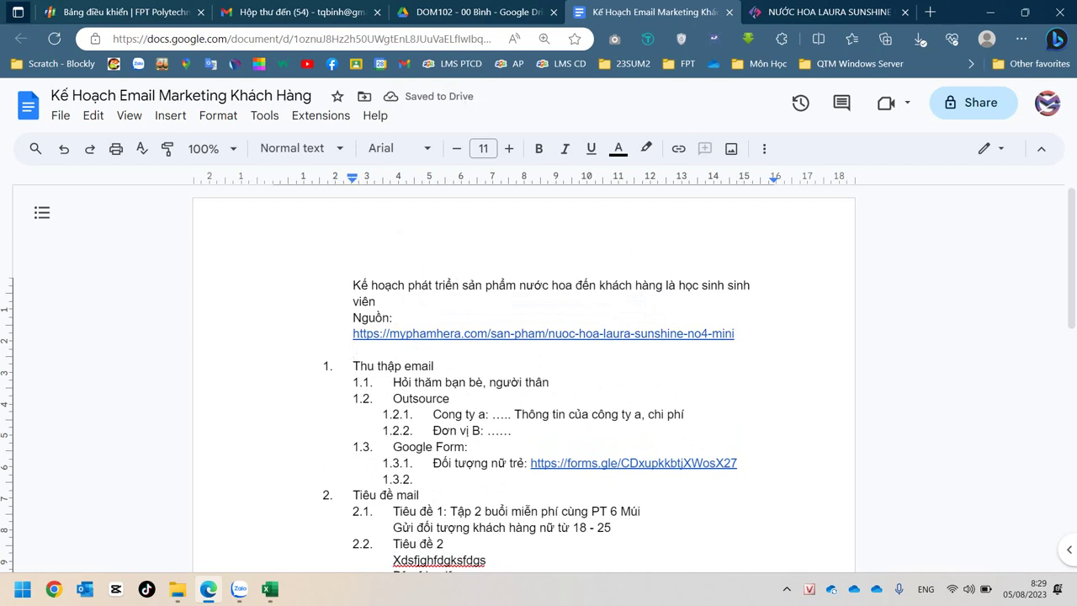
# Step: Add the unnumbered line "Danh sách email: (google sheet" under item 1.1, Hỏi thăm bạn bè, người thân
pyautogui.doubleClick(436, 366)
pyautogui.click(379, 366)
pyautogui.click(443, 382)
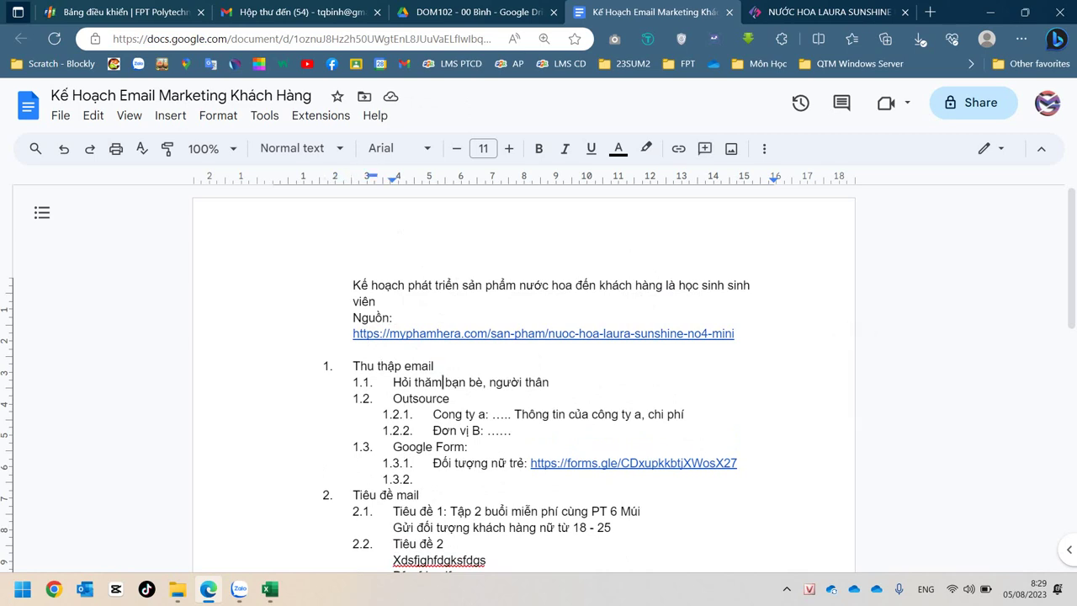
pyautogui.click(550, 382)
pyautogui.press('Return')
pyautogui.press('BackSpace')
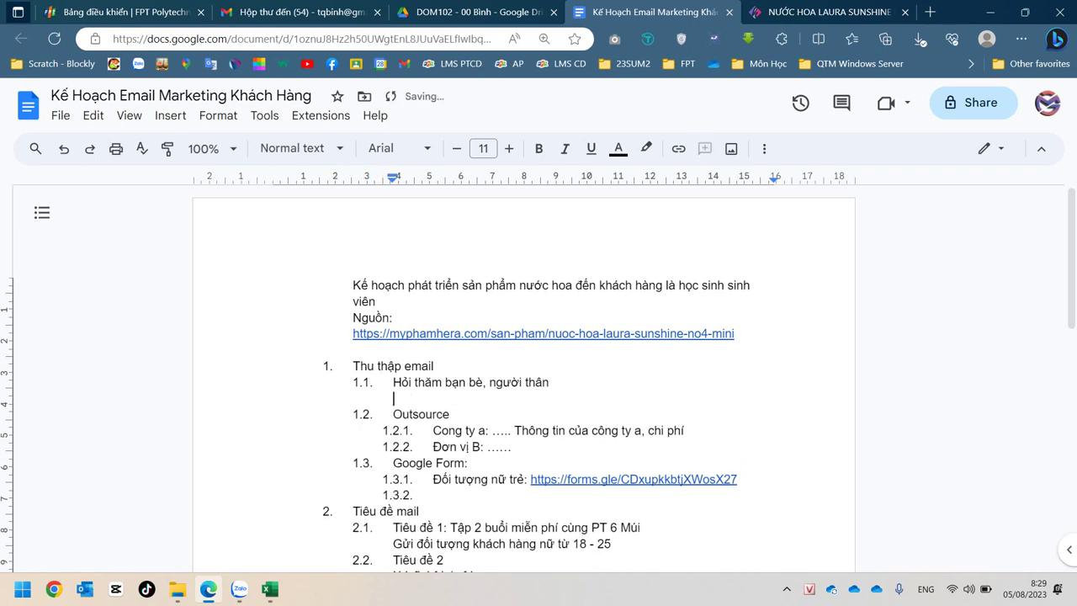
pyautogui.write('Danh sách email')
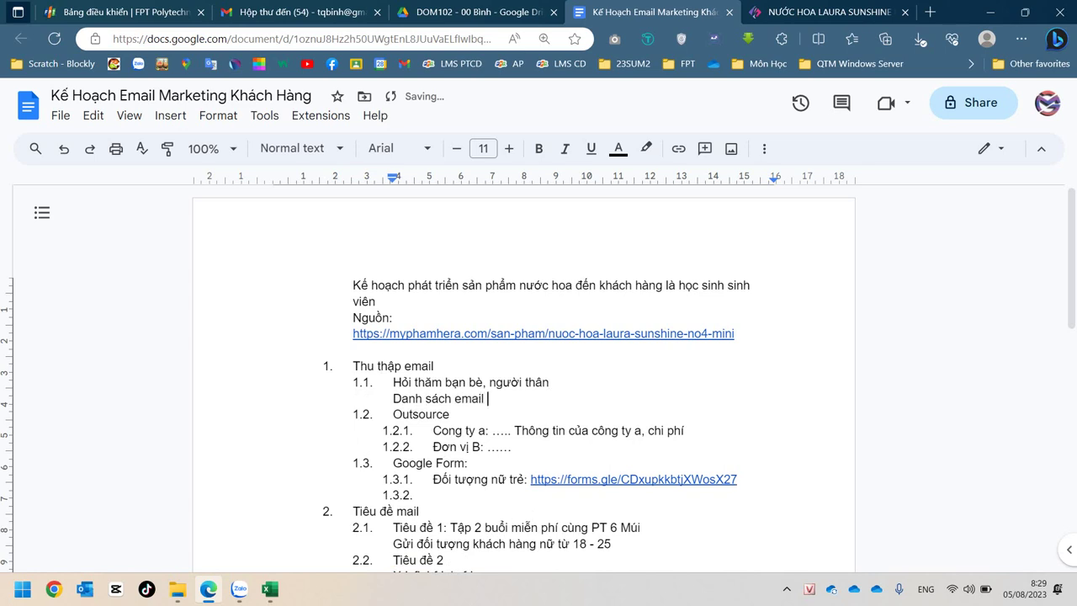
pyautogui.press('BackSpace')
pyautogui.write(': (google sheet')
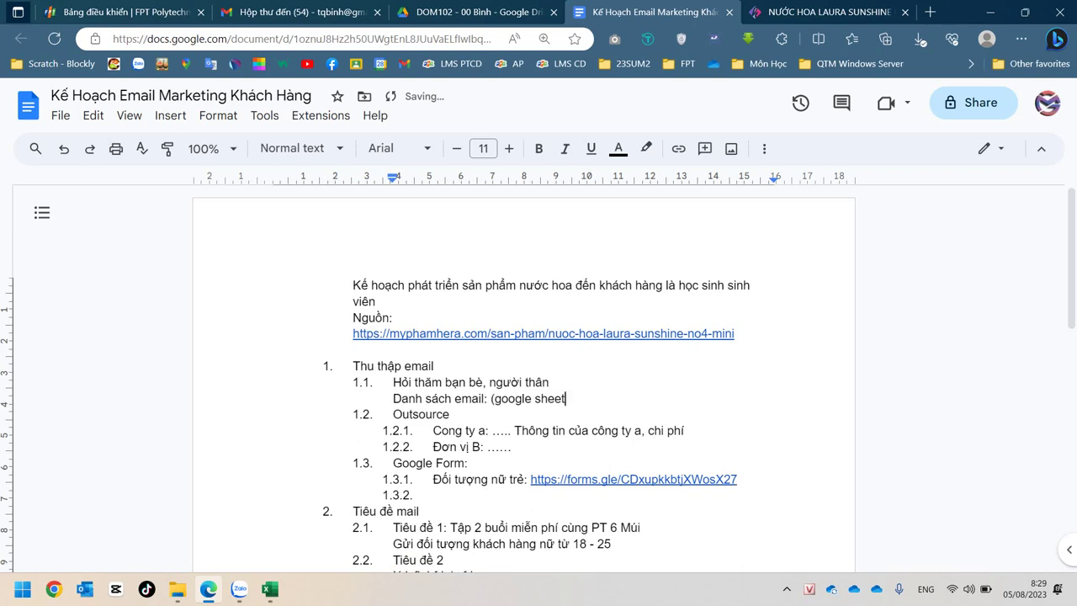
pyautogui.click(475, 11)
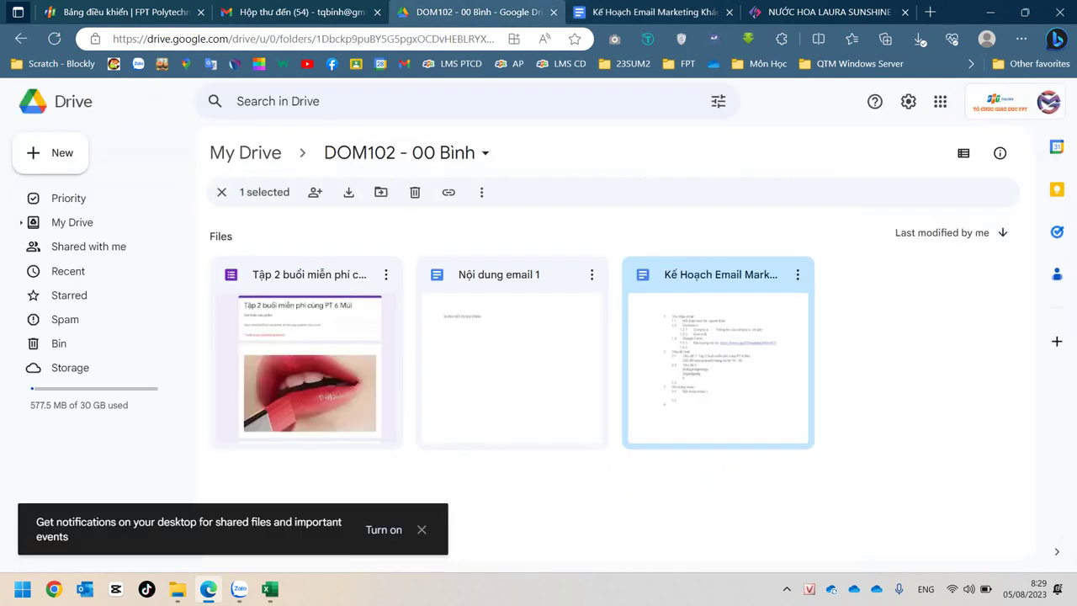
pyautogui.rightClick(878, 336)
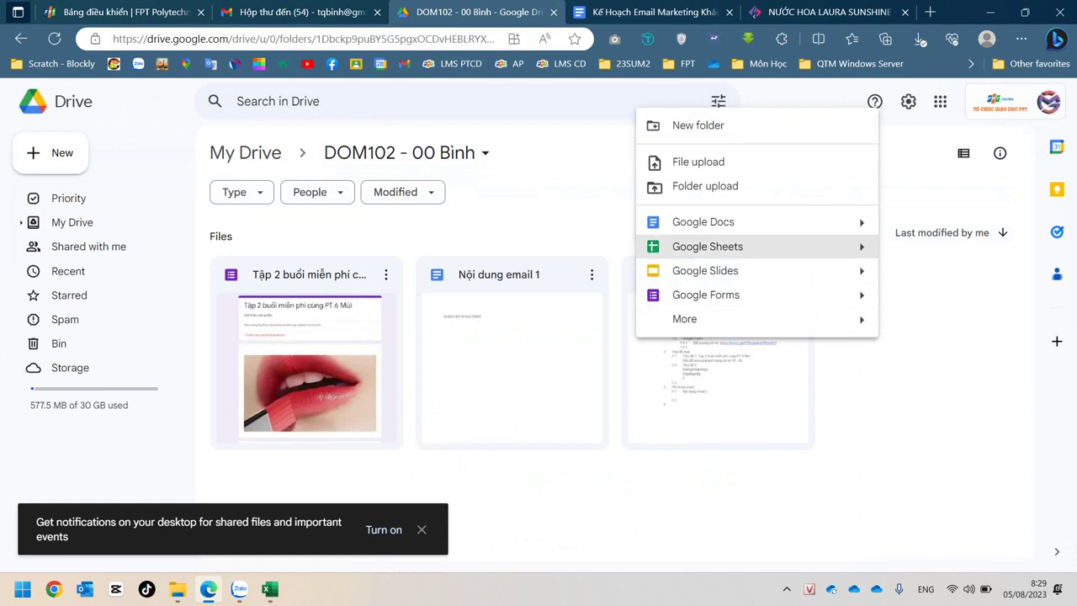
pyautogui.hotkey('ctrl', 'Tab')
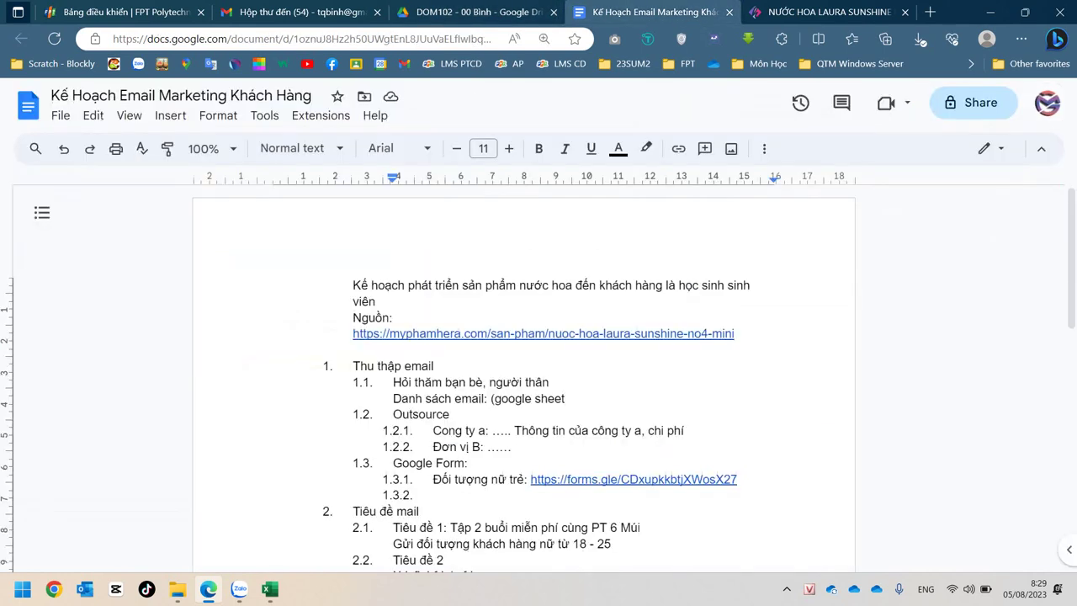
# Step: Complete the email list note so it reads "(google sheets)" and add a colon after Outsource in item 1.2
pyautogui.write('s)')
pyautogui.click(451, 414)
pyautogui.click(419, 414)
pyautogui.press('Home')
pyautogui.hotkey('shift', 'End')
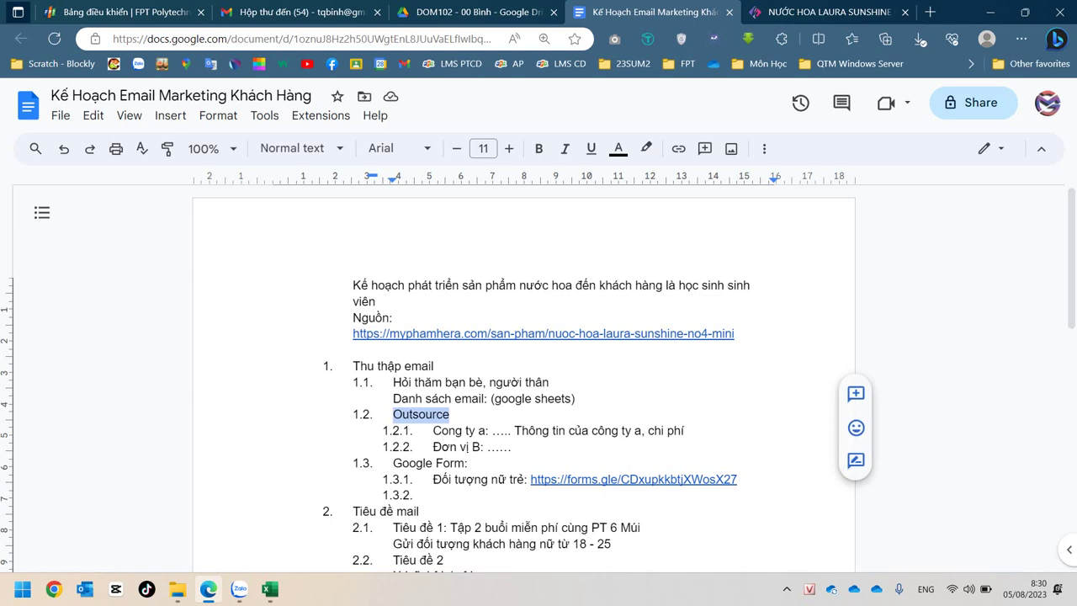
pyautogui.press('End')
pyautogui.write(':')
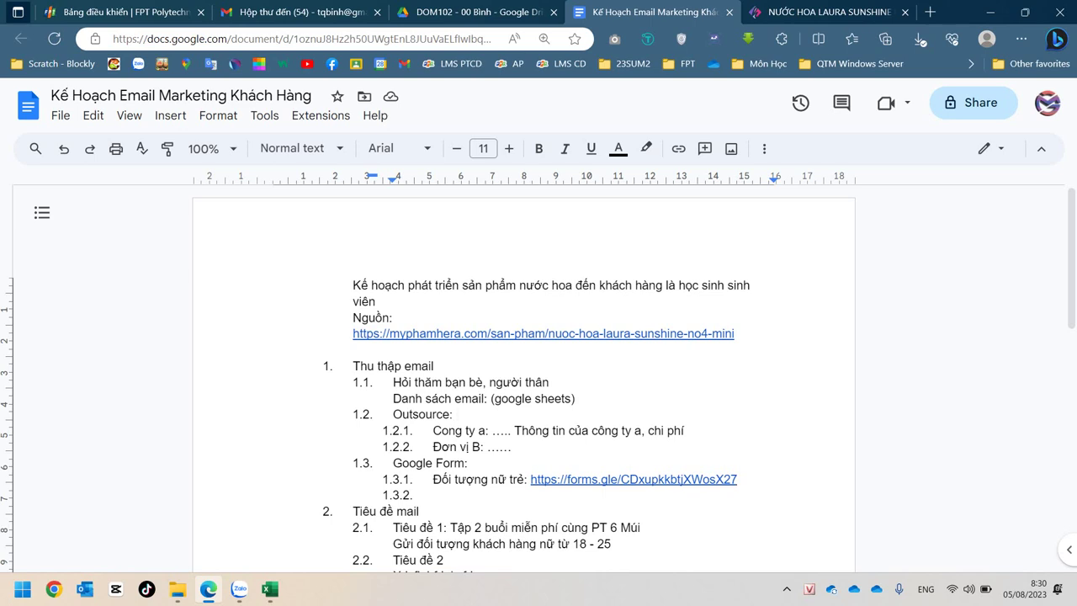
# Step: Add the note "(sử dụng đúng pháp luật)" after the Outsource heading in item 1.2
pyautogui.write('()')
pyautogui.press('Left')
pyautogui.write('sử ')
pyautogui.write('dụng đun')
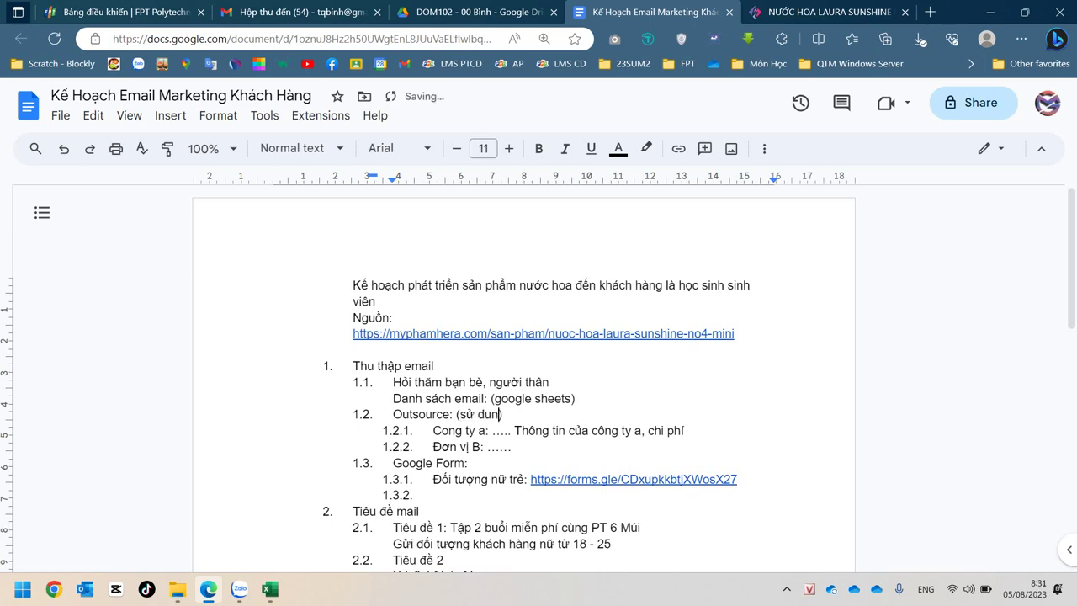
pyautogui.write('gs ')
pyautogui.write('pháp l')
pyautogui.write('uật')
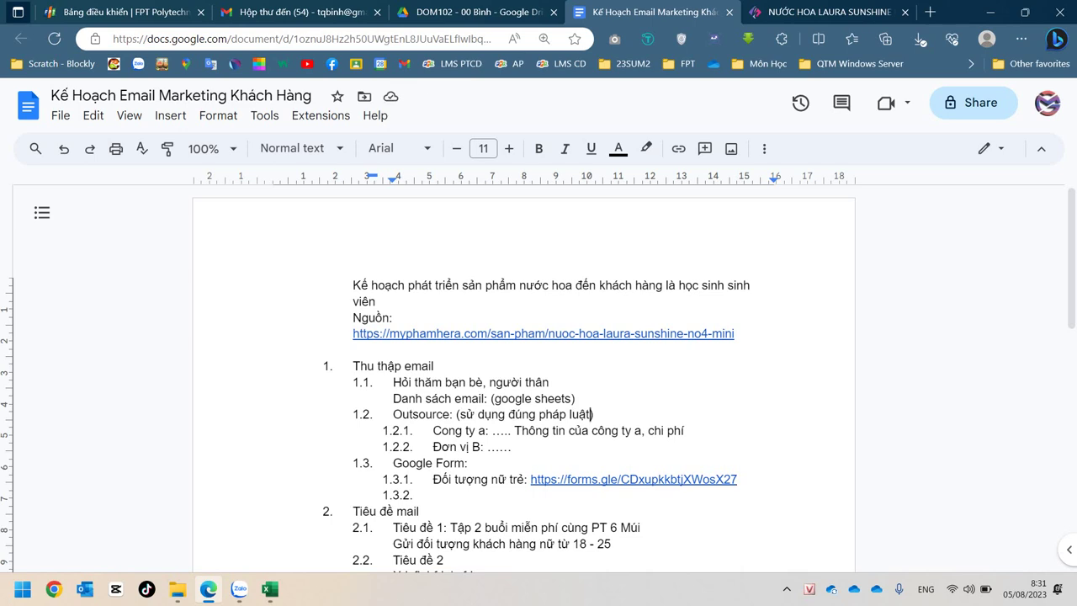
# Step: Review the Thu thập email section, examining the Outsource note, its company and provider entries, and the friends and relatives item
pyautogui.click(433, 430)
pyautogui.hotkey('ctrl', 'shift', 'Right')
pyautogui.hotkey('ctrl', 'shift', 'Right')
pyautogui.hotkey('ctrl', 'shift', 'Right')
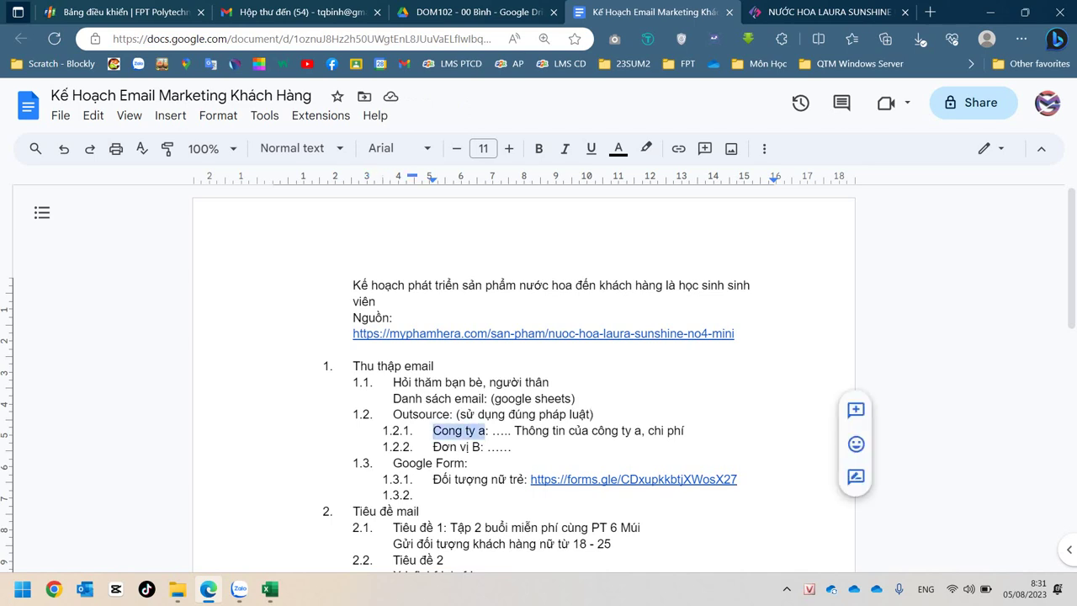
pyautogui.click(581, 430)
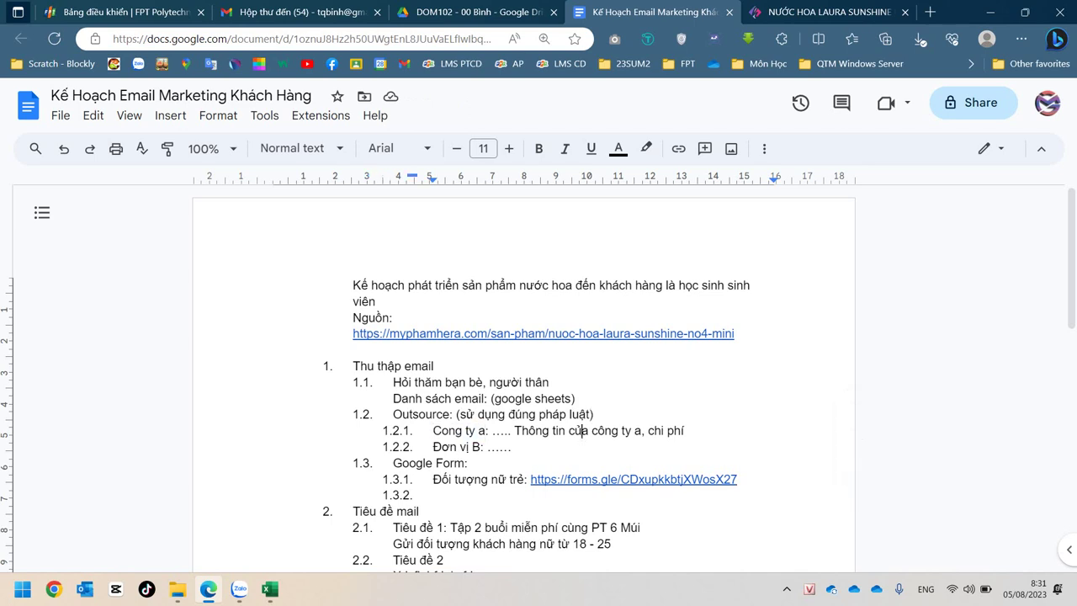
pyautogui.click(688, 431)
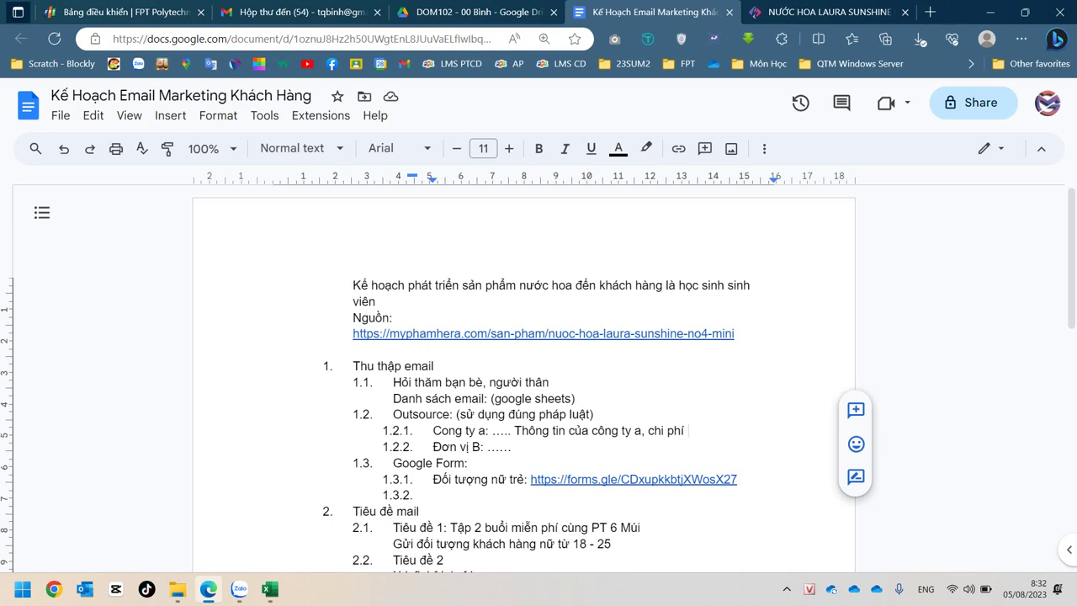
pyautogui.moveTo(457, 415); pyautogui.dragTo(589, 415)
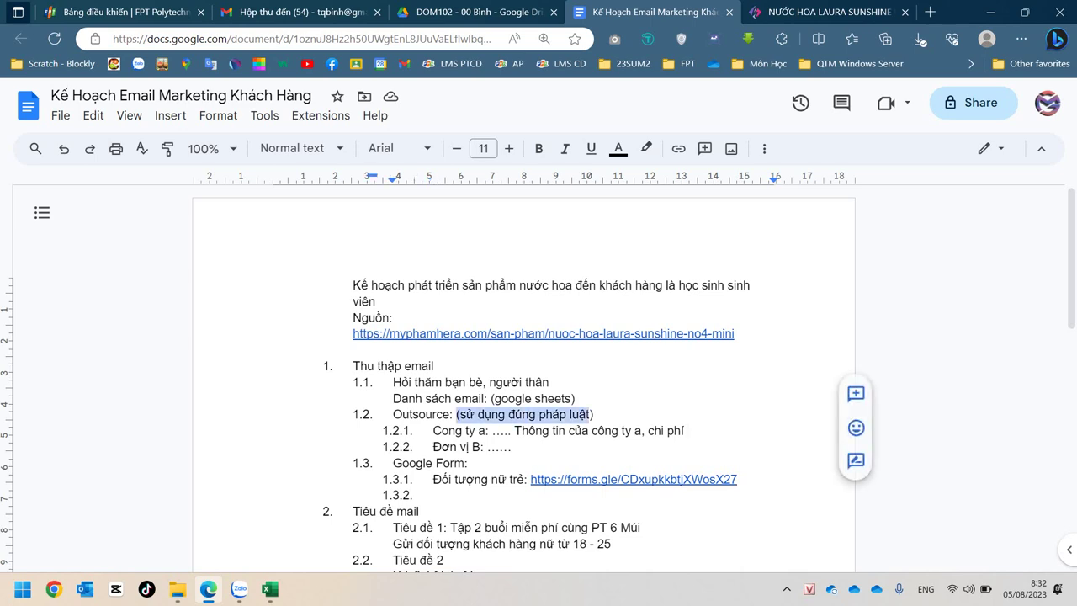
pyautogui.moveTo(393, 414); pyautogui.dragTo(513, 446)
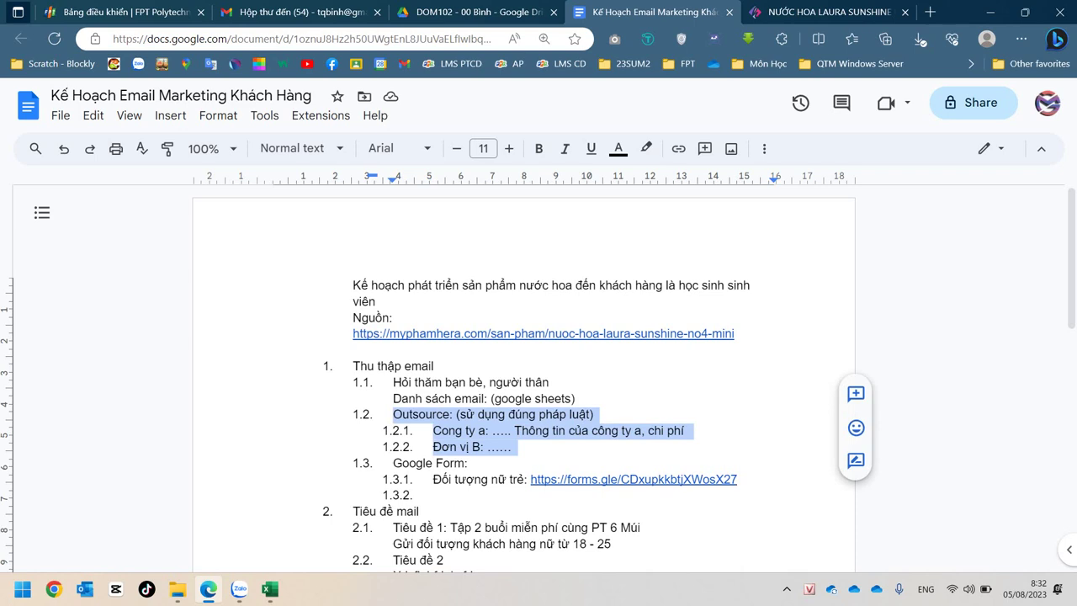
pyautogui.click(403, 366)
pyautogui.moveTo(360, 366); pyautogui.dragTo(439, 366)
pyautogui.click(452, 382)
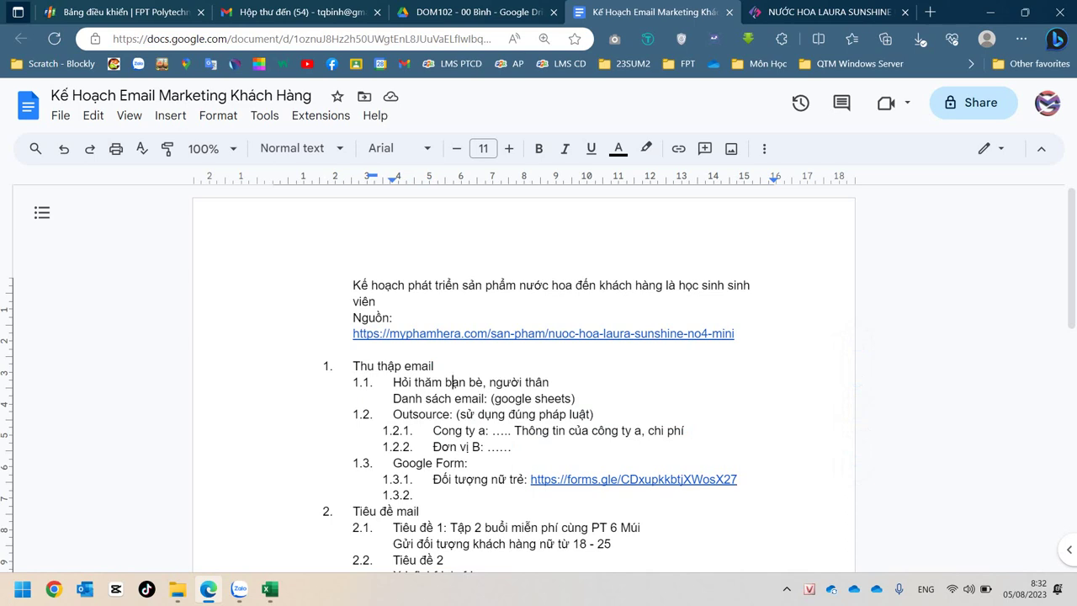
# Step: Extend item 1.1, Hỏi thăm bạn bè, người thân, with the text ", các thành viên trong lớp"
pyautogui.moveTo(414, 382); pyautogui.dragTo(548, 382)
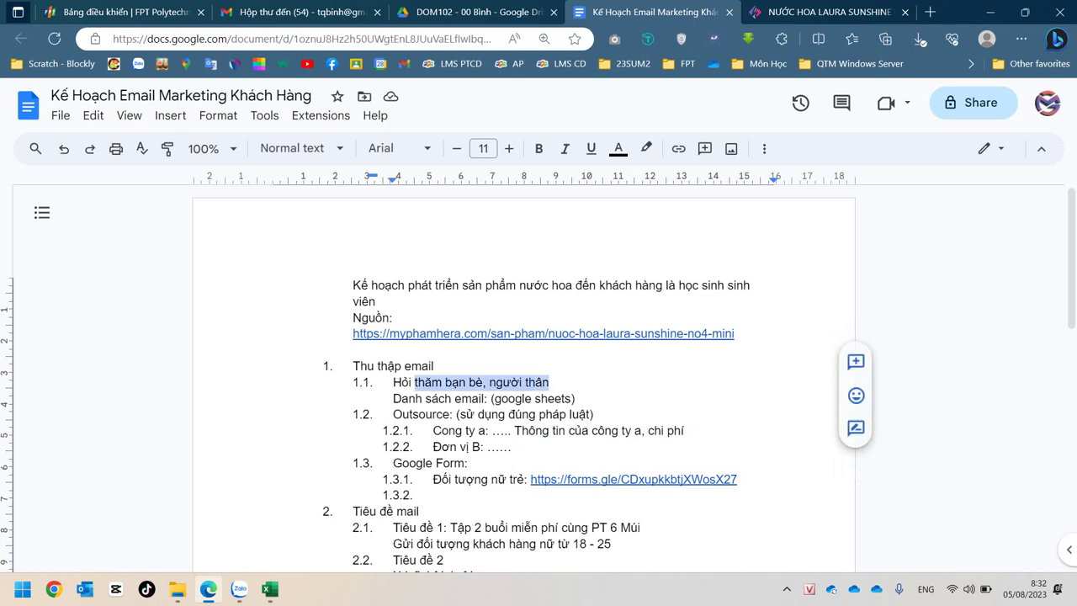
pyautogui.click(434, 366)
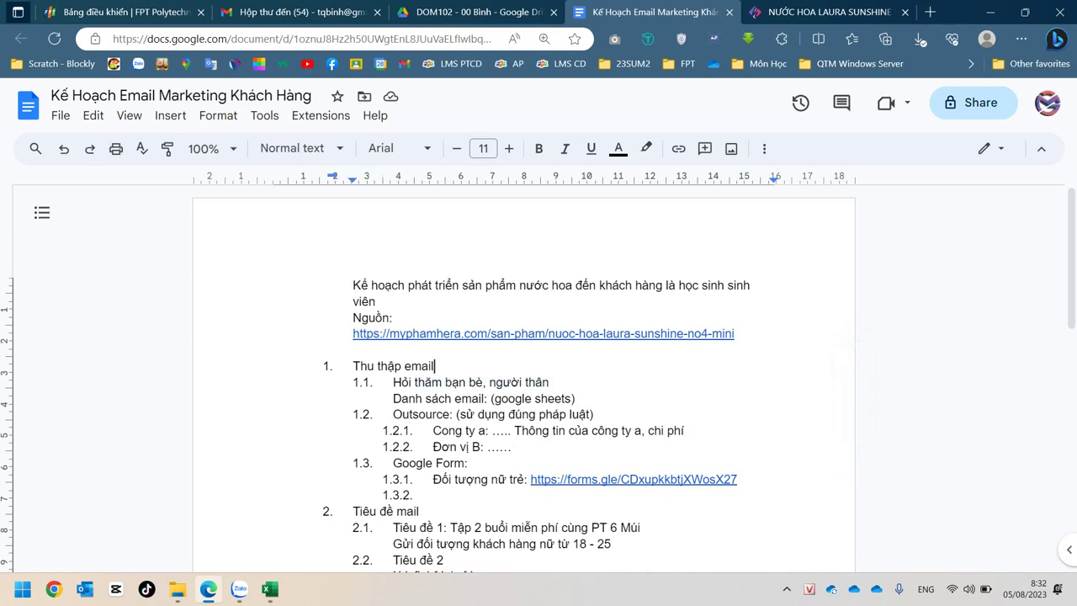
pyautogui.press('Down')
pyautogui.write(', ')
pyautogui.write('các ')
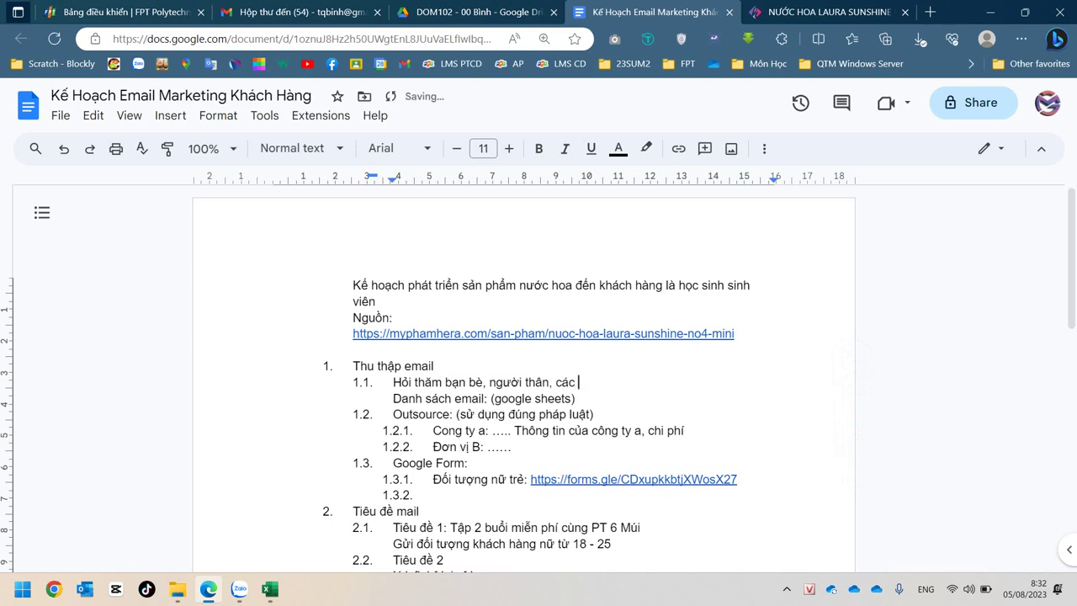
pyautogui.write('thành viên trong l')
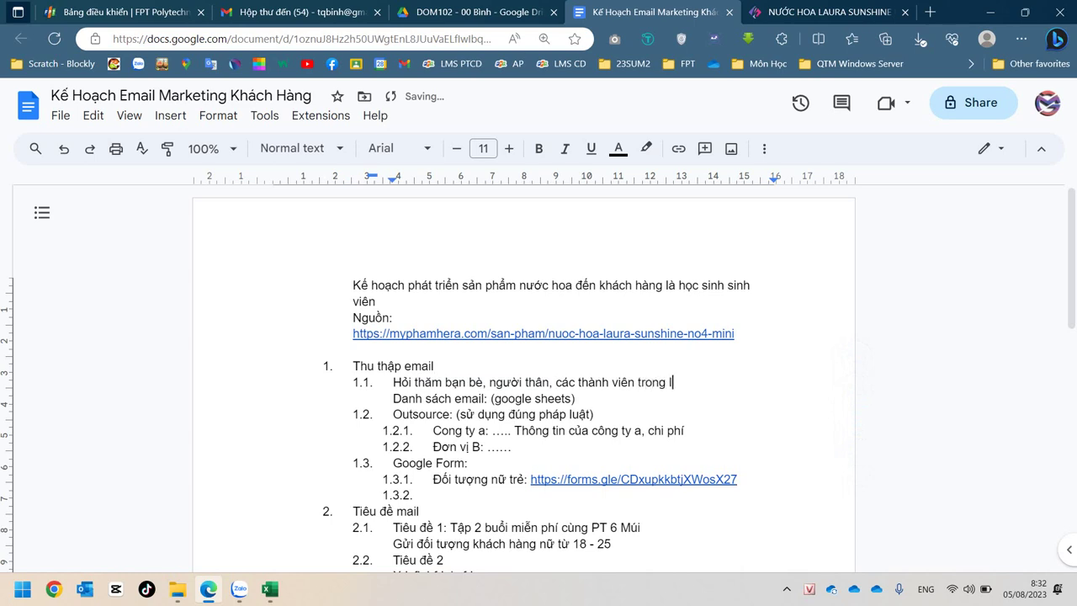
pyautogui.write('opws')
# Step: Format the Outsource note "sử dụng đúng pháp luật" as bold, italic, red text
pyautogui.moveTo(393, 414); pyautogui.dragTo(499, 447)
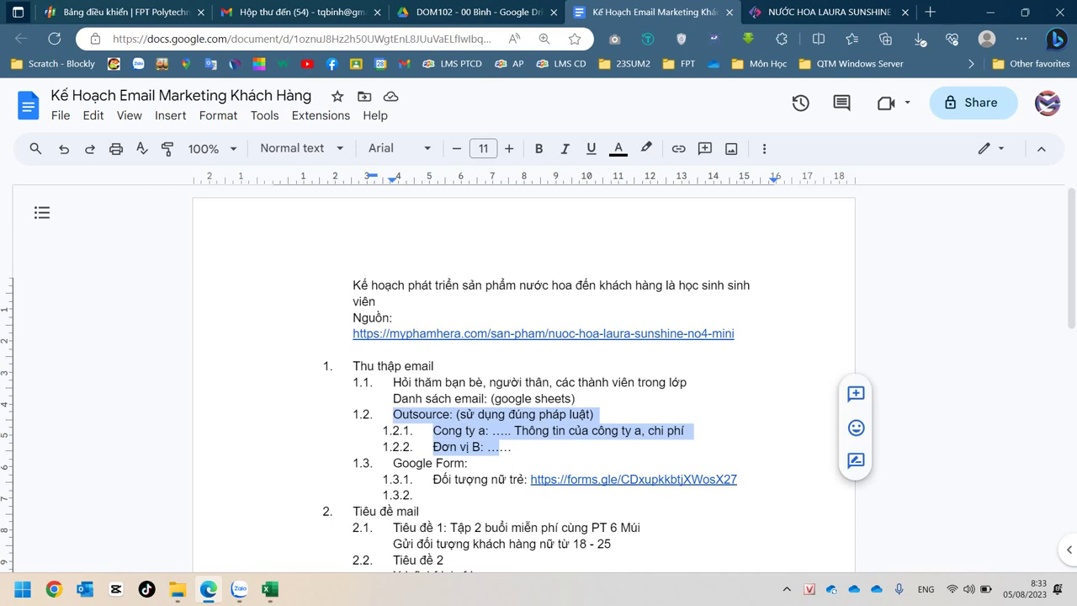
pyautogui.click(516, 414)
pyautogui.moveTo(460, 414); pyautogui.dragTo(589, 414)
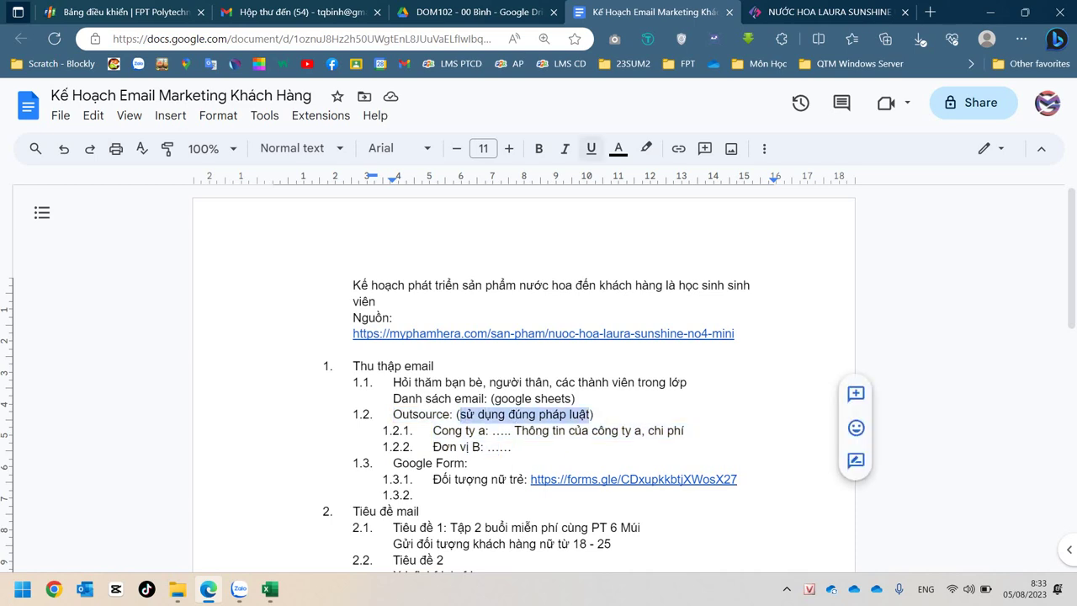
pyautogui.click(538, 148)
pyautogui.click(618, 148)
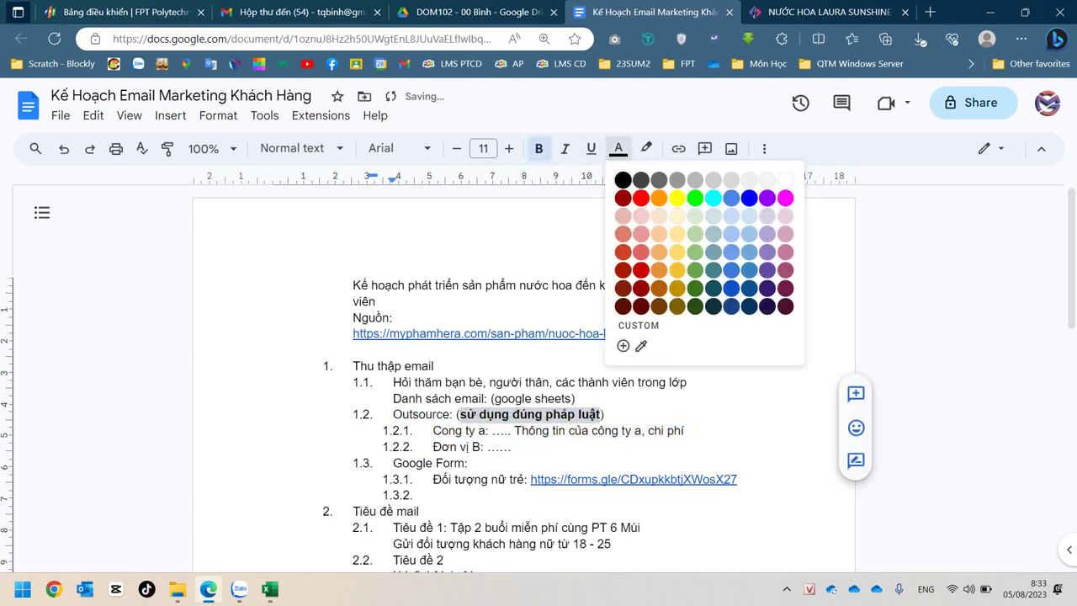
pyautogui.click(640, 198)
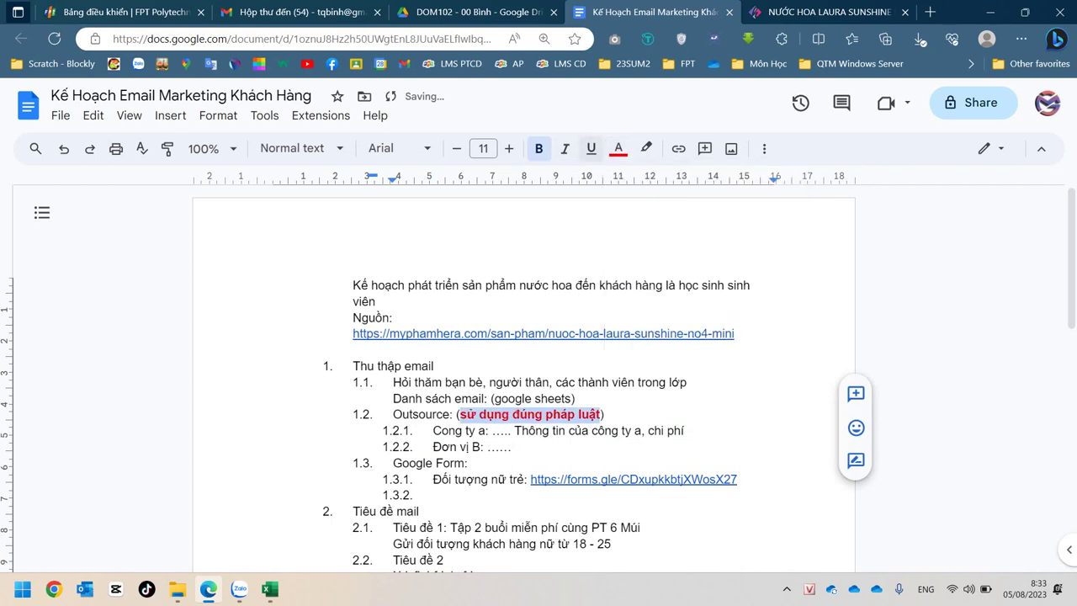
pyautogui.hotkey('ctrl', 'i')
pyautogui.click(575, 398)
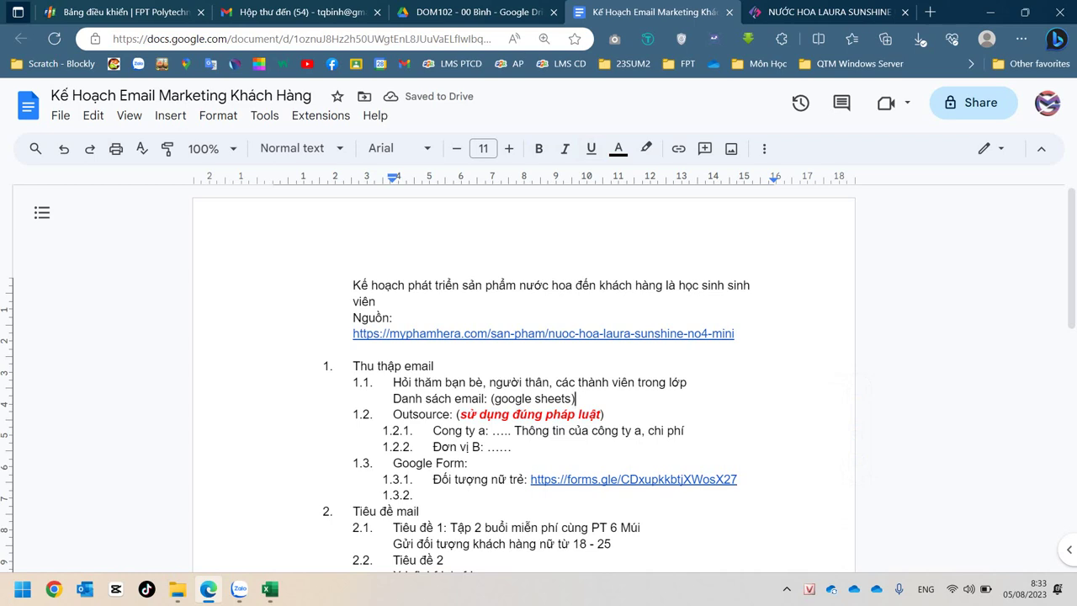
# Step: Review item 1.3, Google Form, examining its heading and the form link entry for the young female audience
pyautogui.click(394, 463)
pyautogui.hotkey('ctrl', 'shift', 'Right')
pyautogui.hotkey('ctrl', 'shift', 'Right')
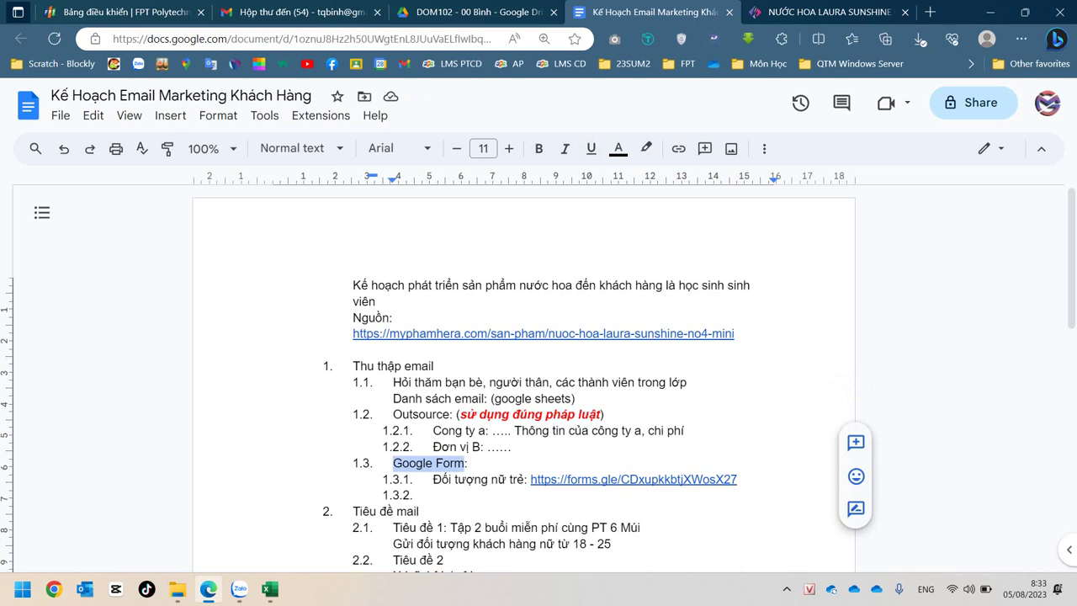
pyautogui.click(488, 478)
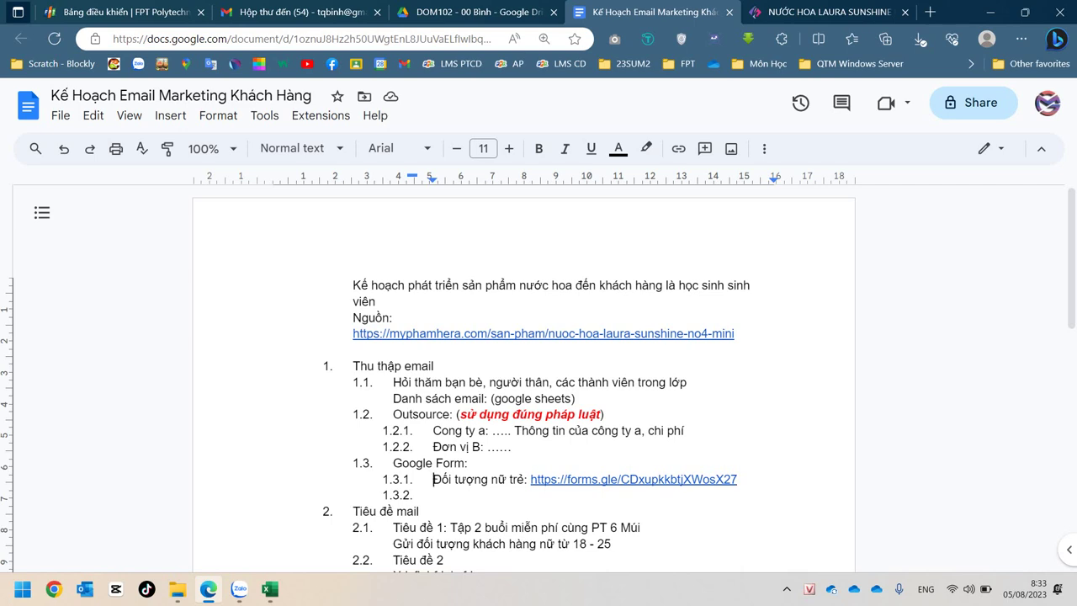
pyautogui.hotkey('shift', 'End')
pyautogui.click(433, 495)
pyautogui.click(506, 479)
pyautogui.scroll(-1, 523, 378)
pyautogui.tripleClick(393, 366)
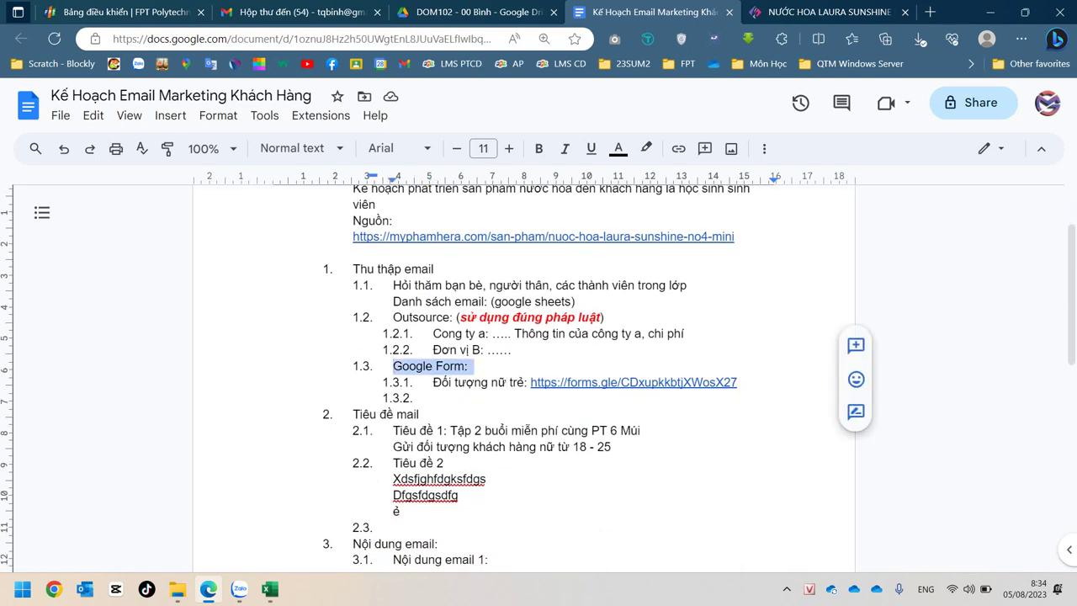
pyautogui.moveTo(473, 366); pyautogui.dragTo(481, 382)
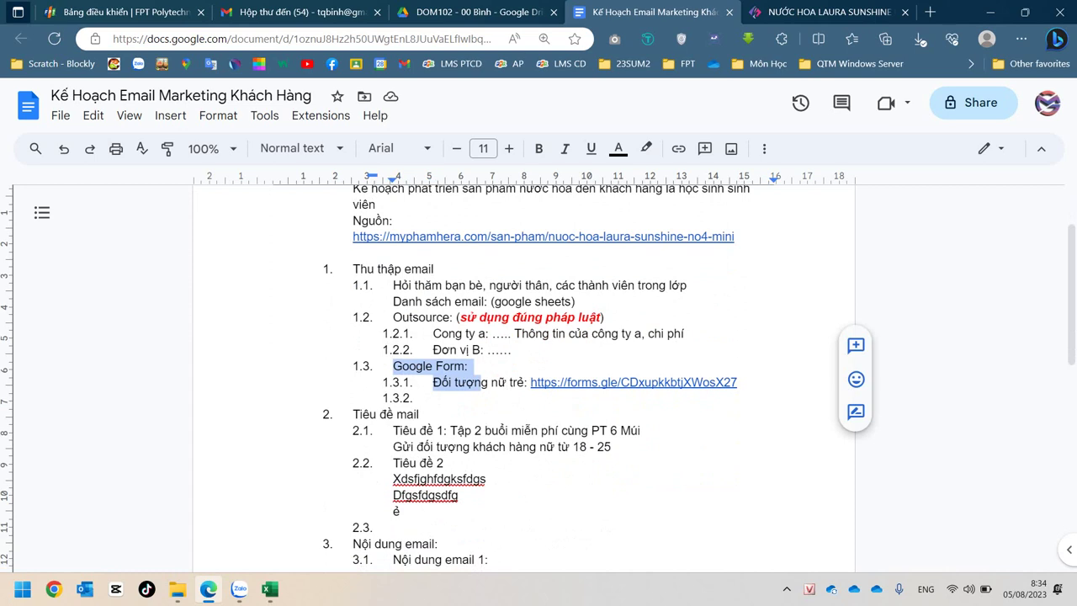
pyautogui.click(496, 382)
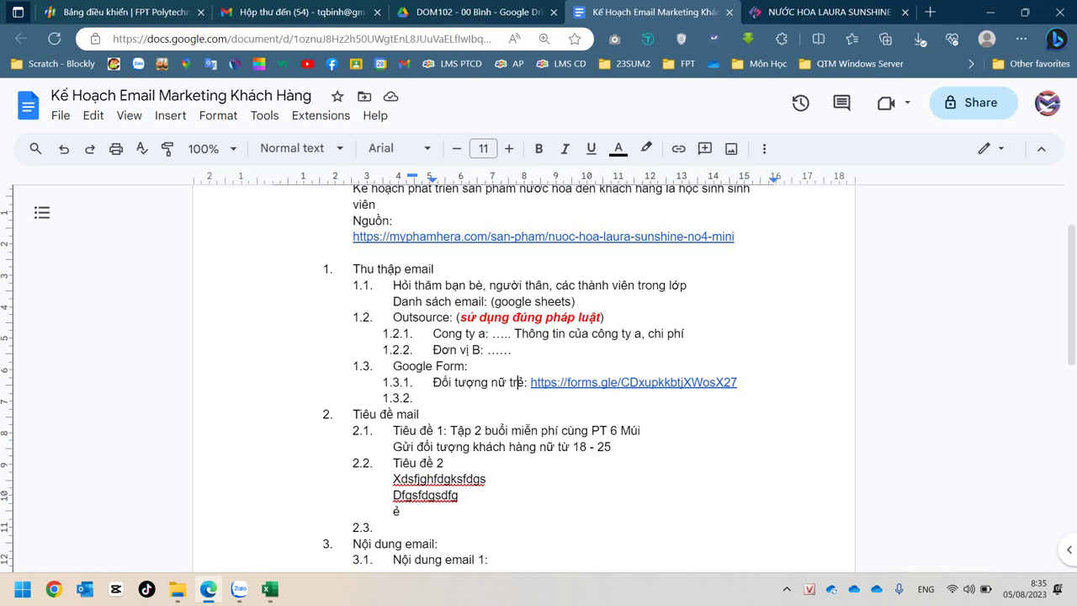
# Step: Add the note "(10 tiêu đề)" after the Tiêu đề mail heading in item 2
pyautogui.moveTo(352, 414); pyautogui.dragTo(419, 414)
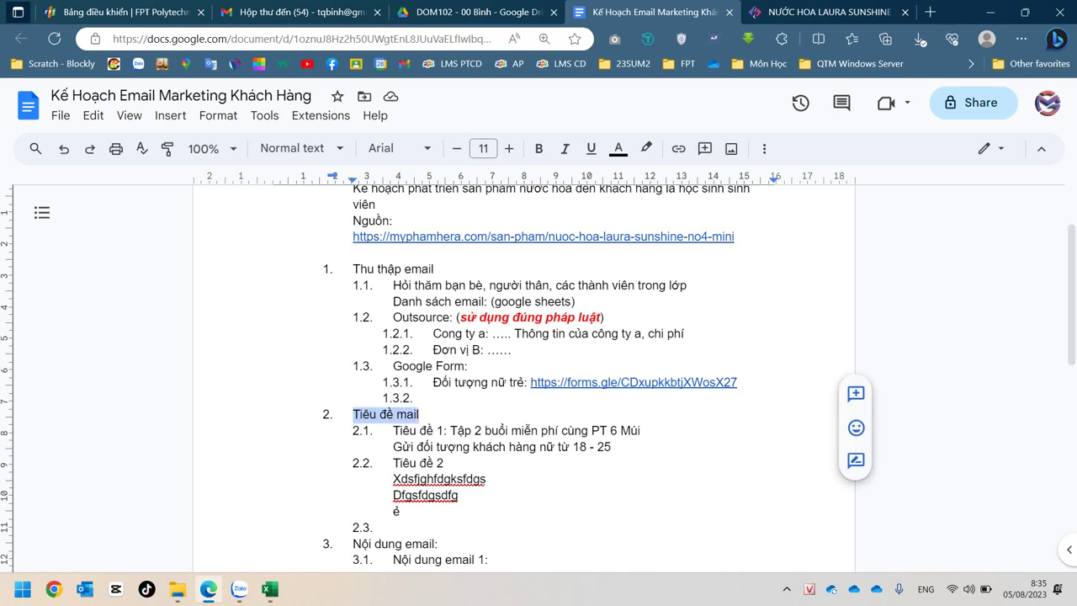
pyautogui.click(437, 430)
pyautogui.click(419, 414)
pyautogui.write('(')
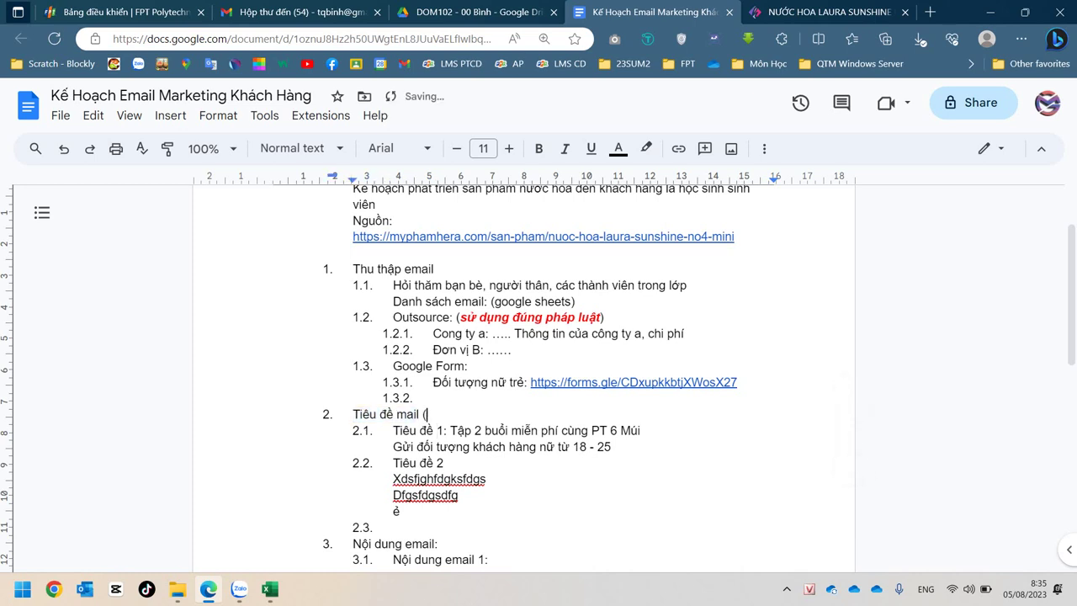
pyautogui.write('10 tiêu đề')
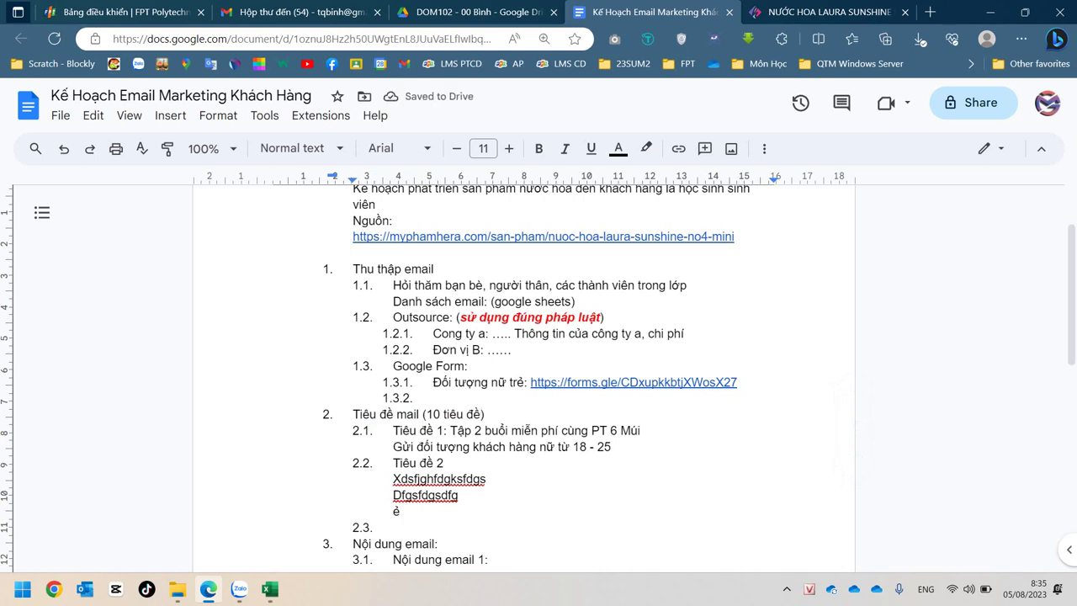
# Step: Review the sample subject line in item 2.1, the Nội dung email heading and the contacts listed in item 1.1
pyautogui.moveTo(450, 430); pyautogui.dragTo(639, 431)
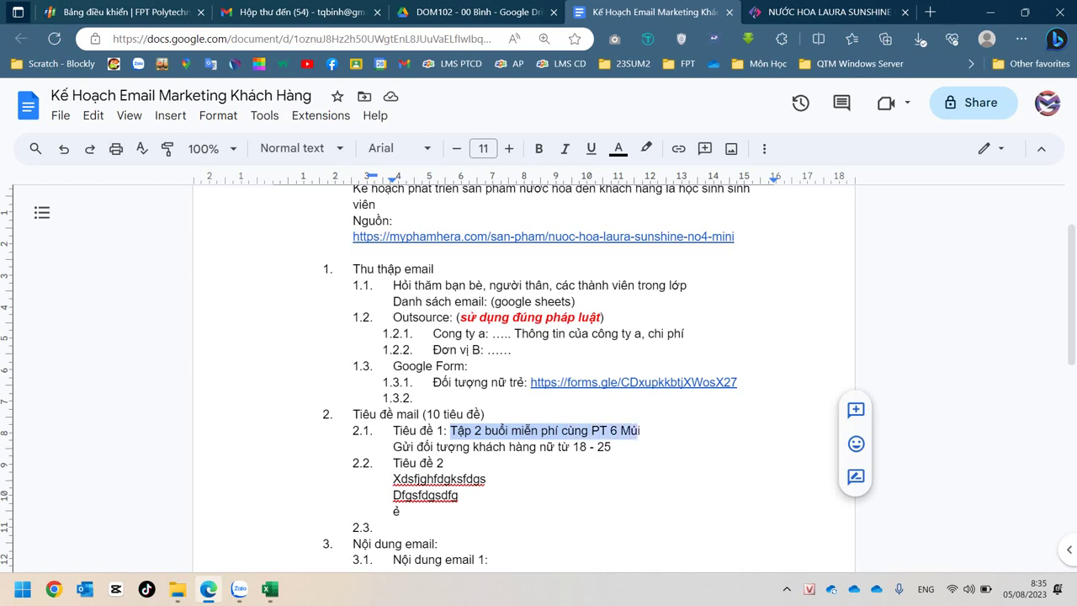
pyautogui.click(421, 431)
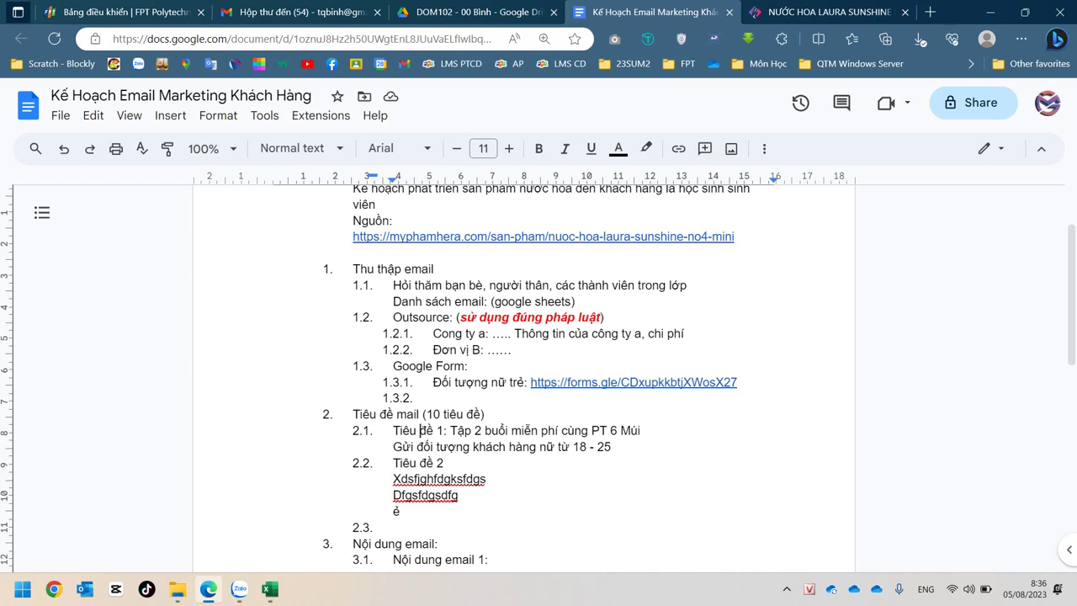
pyautogui.scroll(-2, 524, 379)
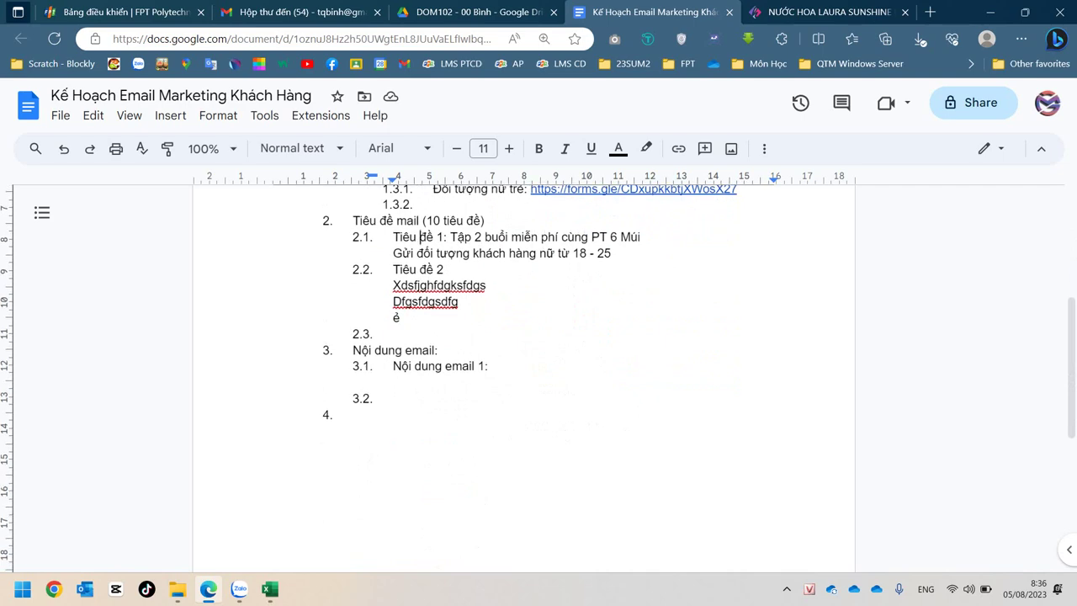
pyautogui.click(353, 350)
pyautogui.moveTo(354, 350); pyautogui.dragTo(444, 350)
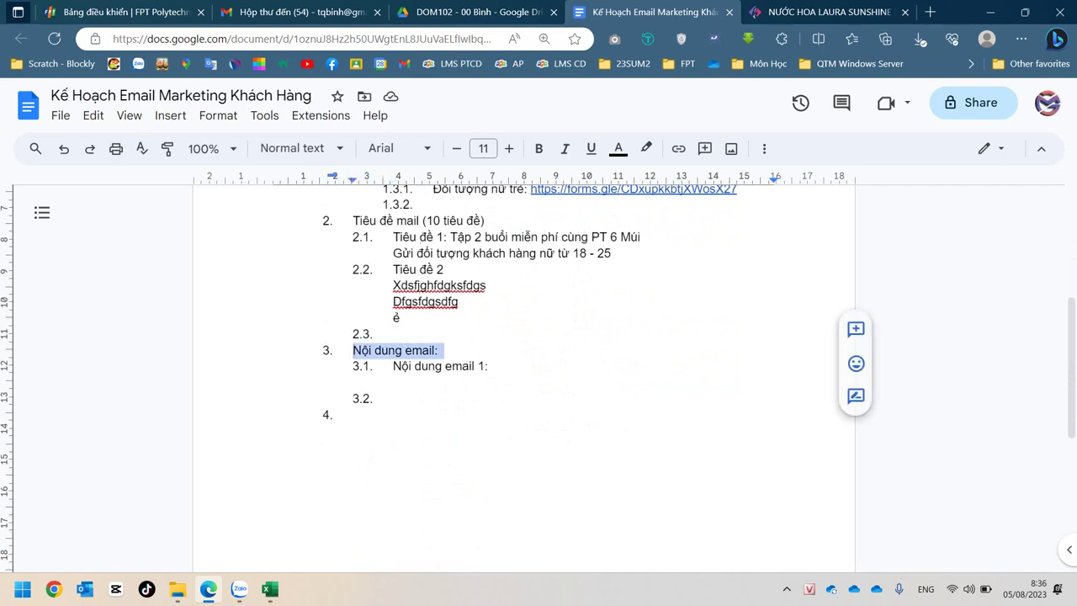
pyautogui.scroll(3, 523, 379)
pyautogui.moveTo(412, 366); pyautogui.dragTo(580, 382)
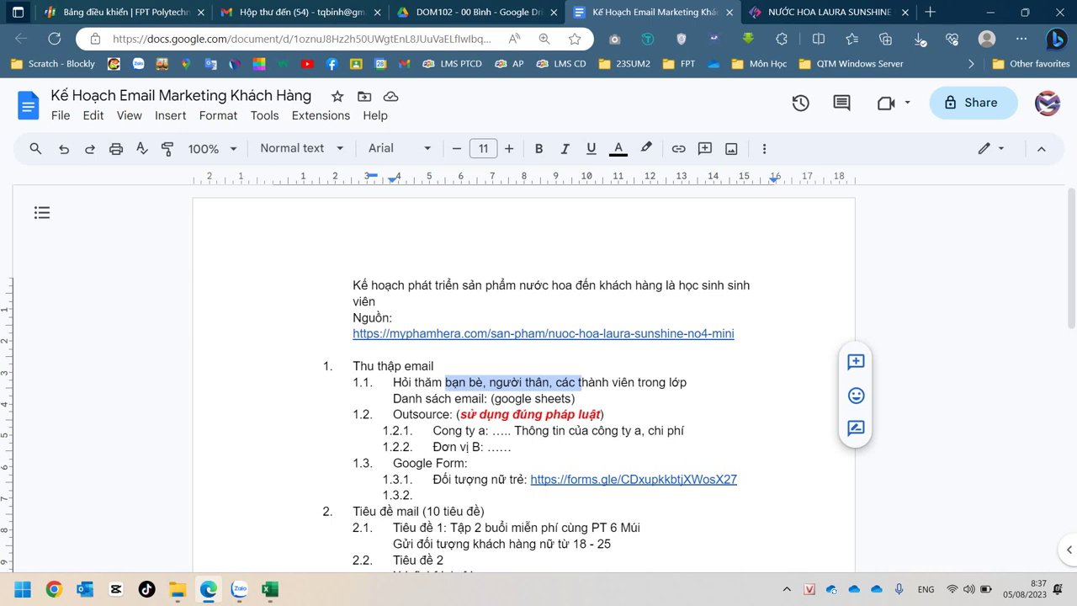
pyautogui.scroll(-6, 522, 379)
pyautogui.scroll(3, 522, 379)
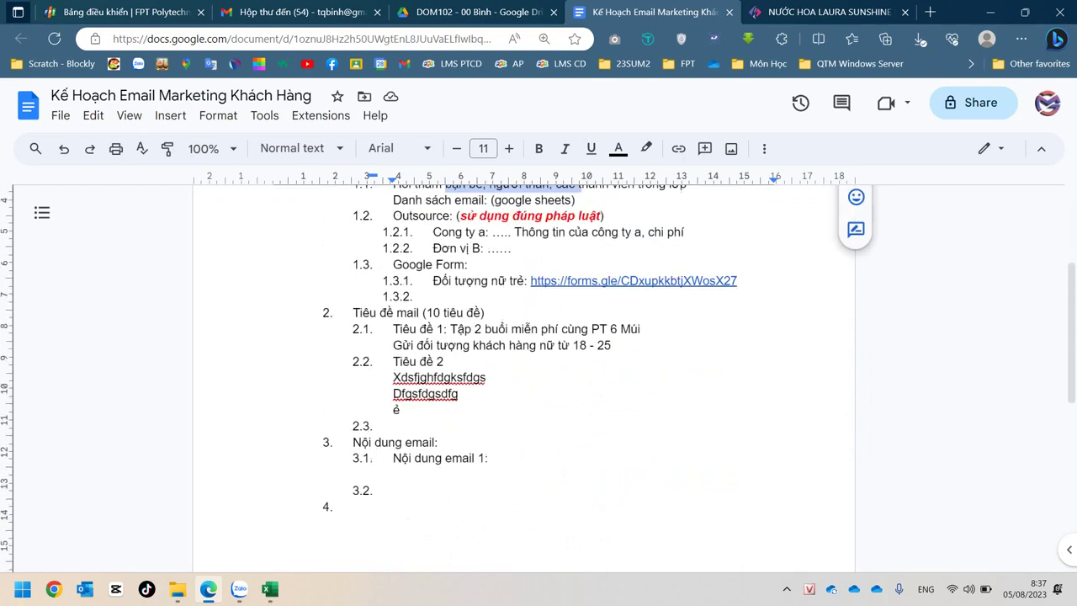
# Step: Compare the Nội dung email 1 entry with sample subject line Tiêu đề 1, and check the empty items 3.2 and 4
pyautogui.moveTo(393, 462); pyautogui.dragTo(493, 463)
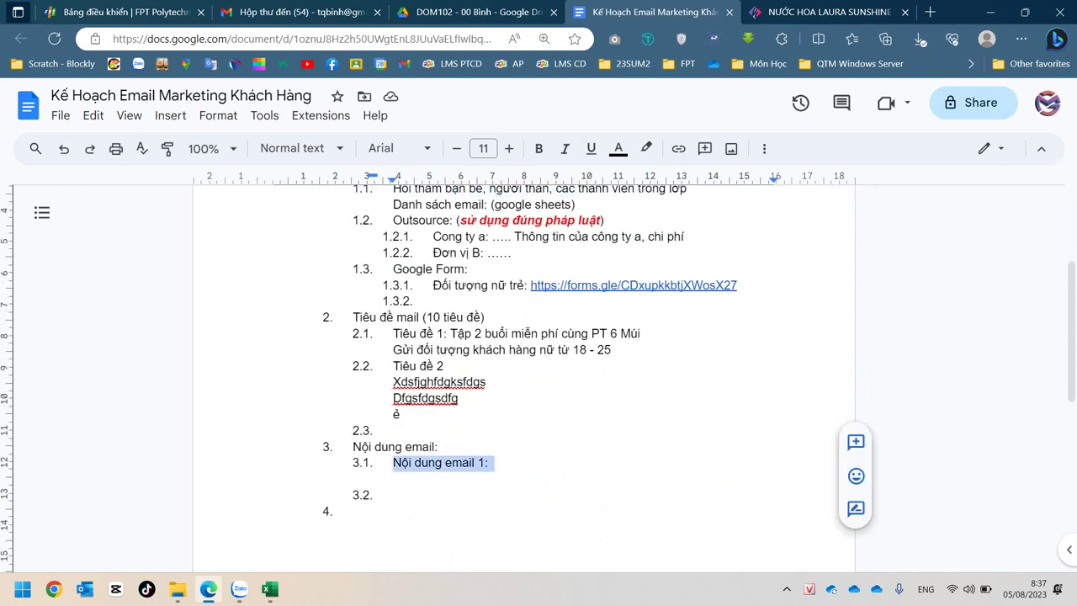
pyautogui.click(489, 463)
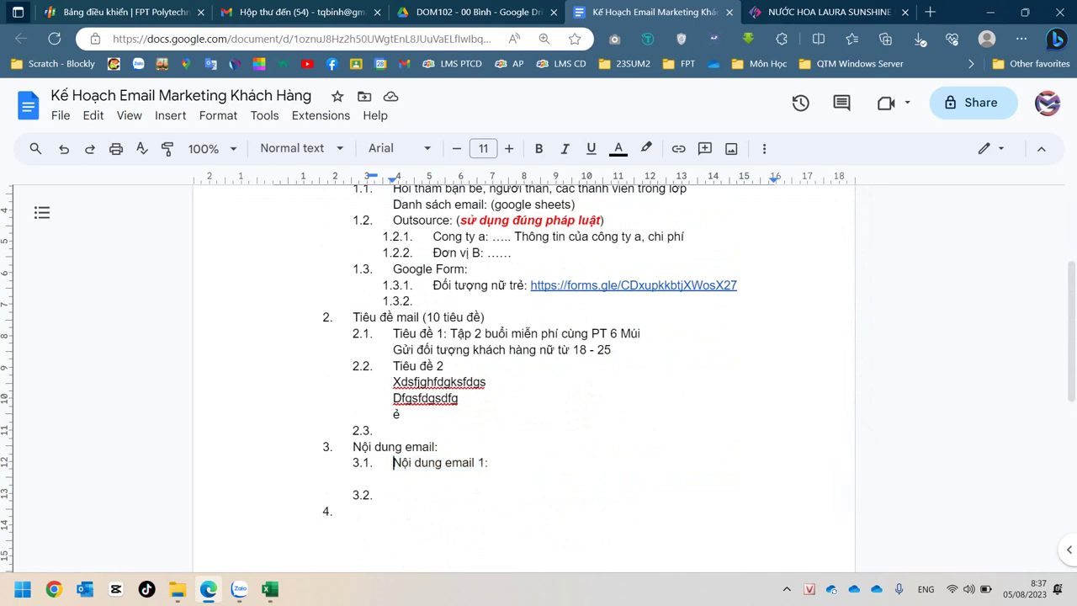
pyautogui.moveTo(394, 462); pyautogui.dragTo(495, 462)
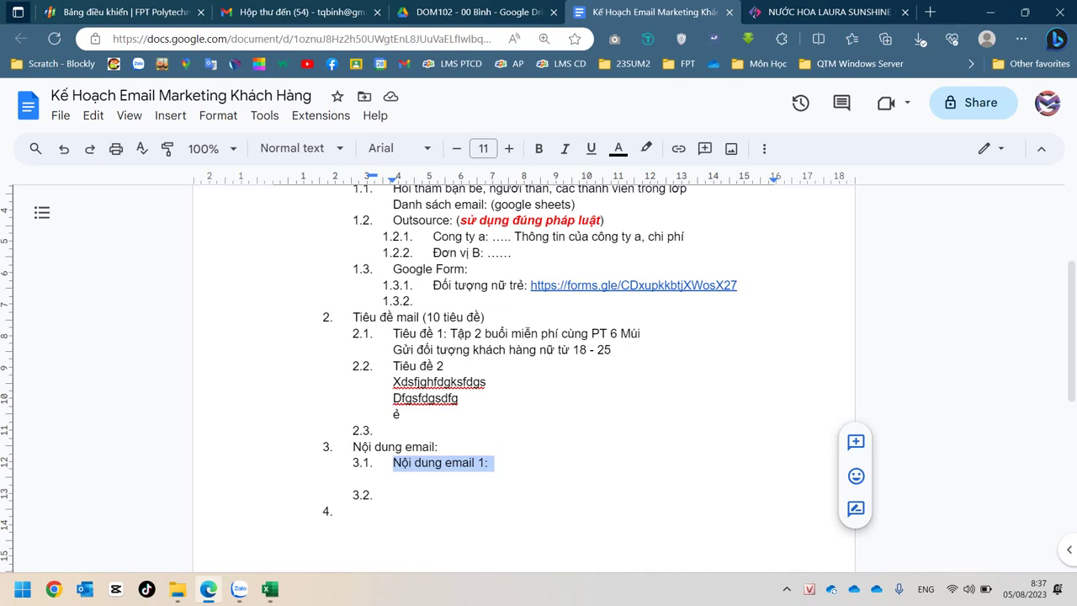
pyautogui.moveTo(435, 333); pyautogui.dragTo(554, 350)
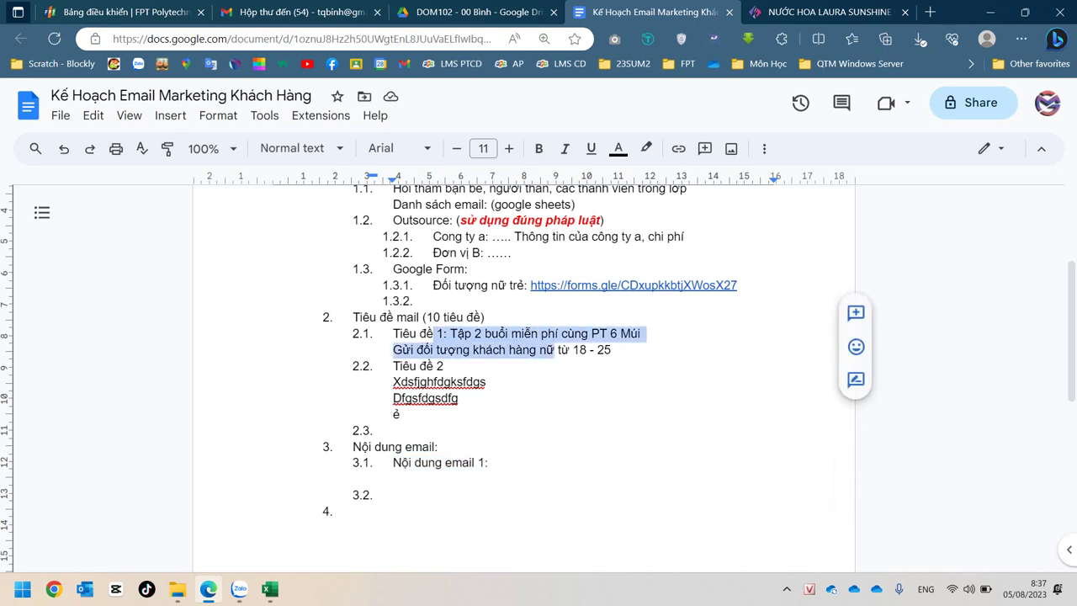
pyautogui.click(462, 462)
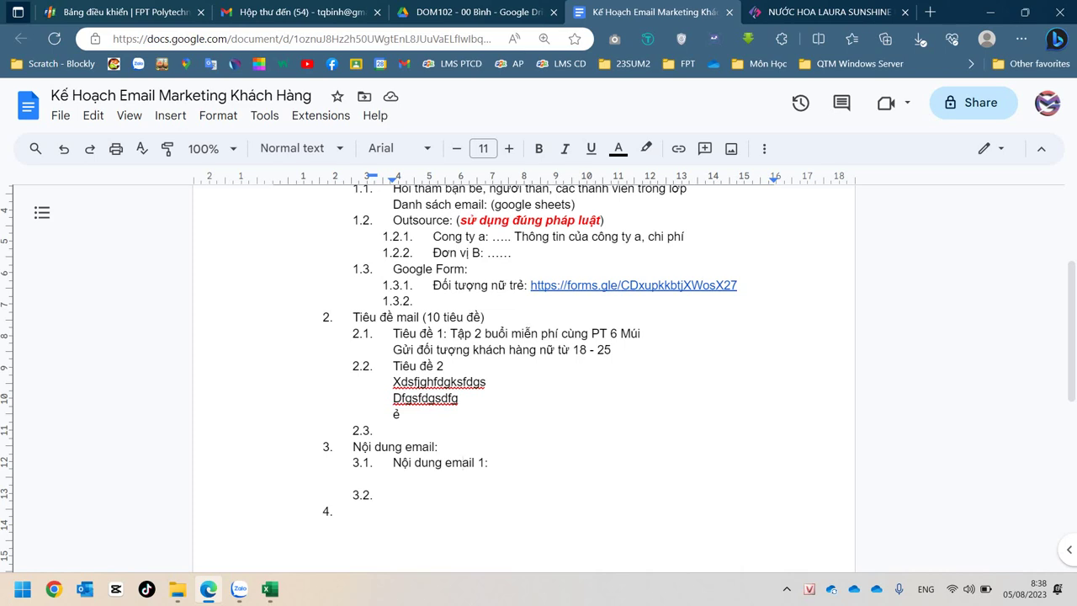
pyautogui.moveTo(450, 334); pyautogui.dragTo(644, 333)
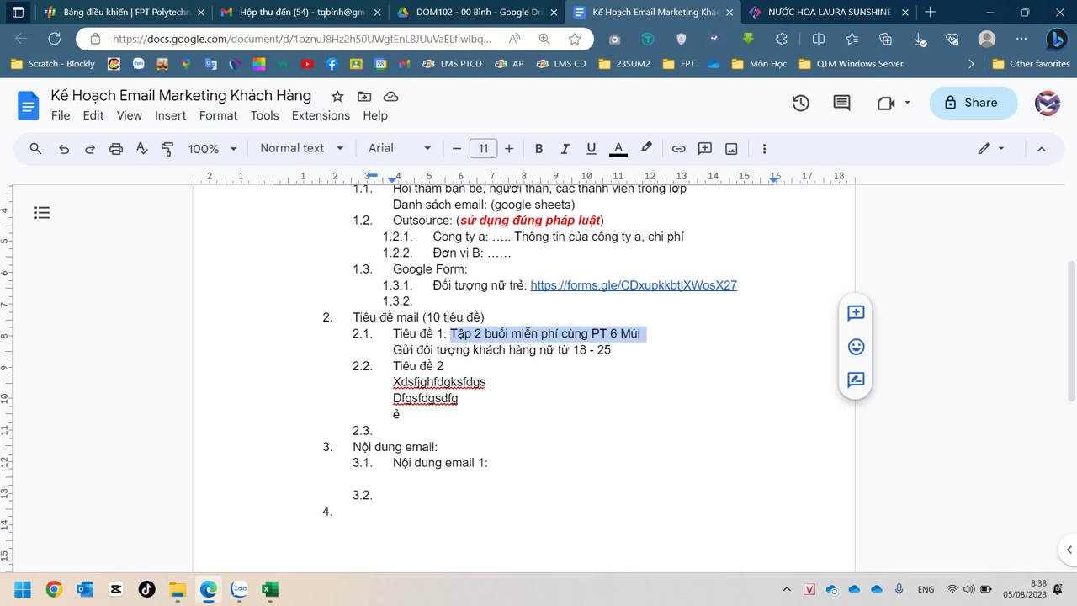
pyautogui.moveTo(393, 462); pyautogui.dragTo(492, 478)
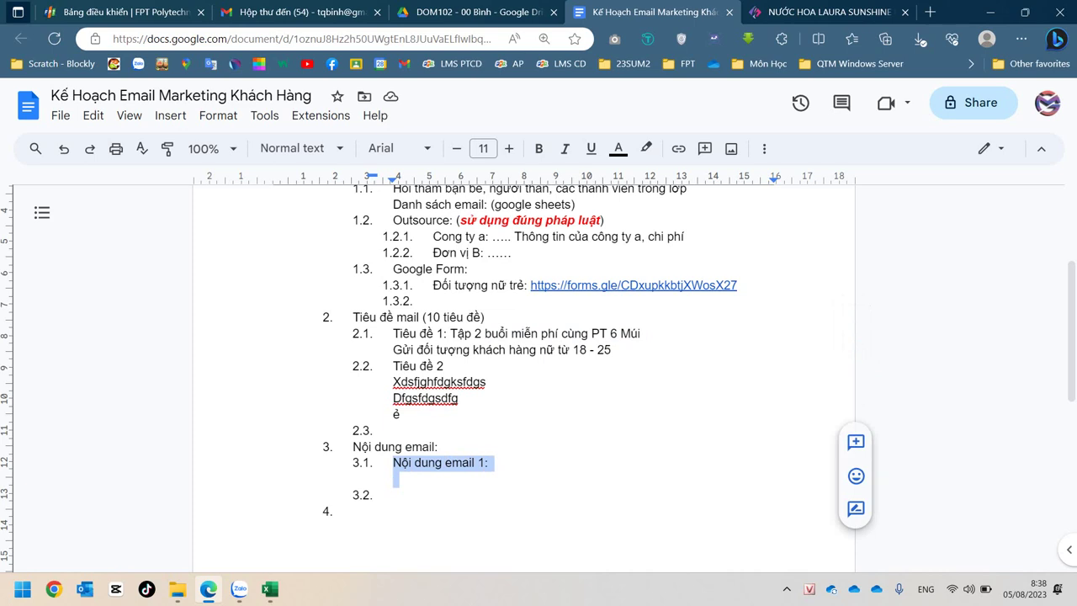
pyautogui.click(393, 494)
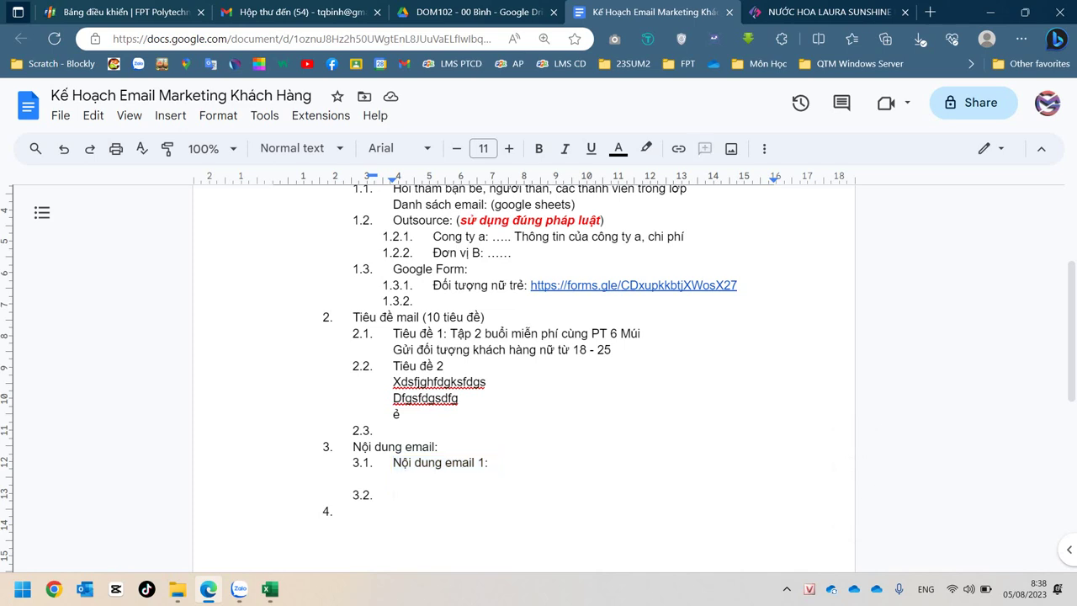
pyautogui.moveTo(177, 589)
pyautogui.click(393, 479)
pyautogui.doubleClick(356, 511)
pyautogui.click(393, 495)
pyautogui.click(353, 511)
# Step: Open the DOM102 - Email marketing - Assignment PDF, read the campaign steps in section II, and return to the Google Docs plan
pyautogui.click(177, 589)
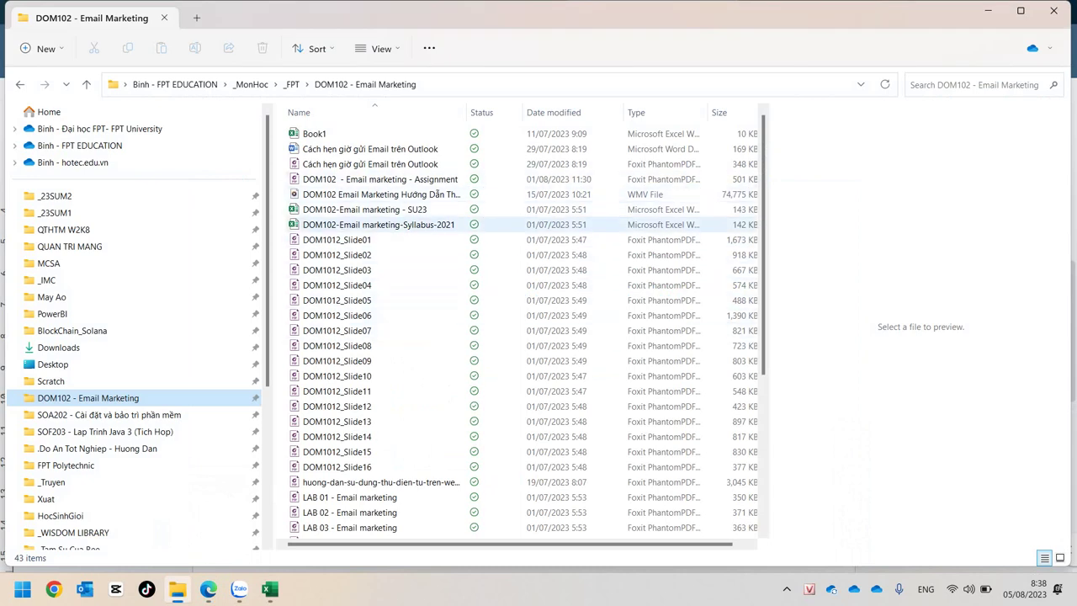
pyautogui.click(378, 180)
pyautogui.press('Return')
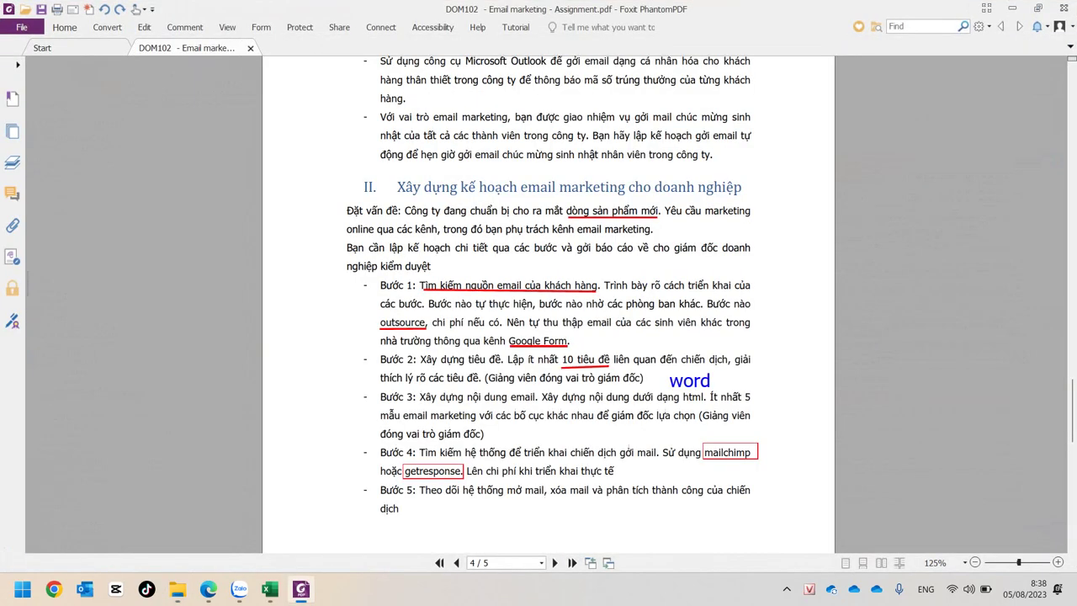
pyautogui.scroll(-2, 547, 304)
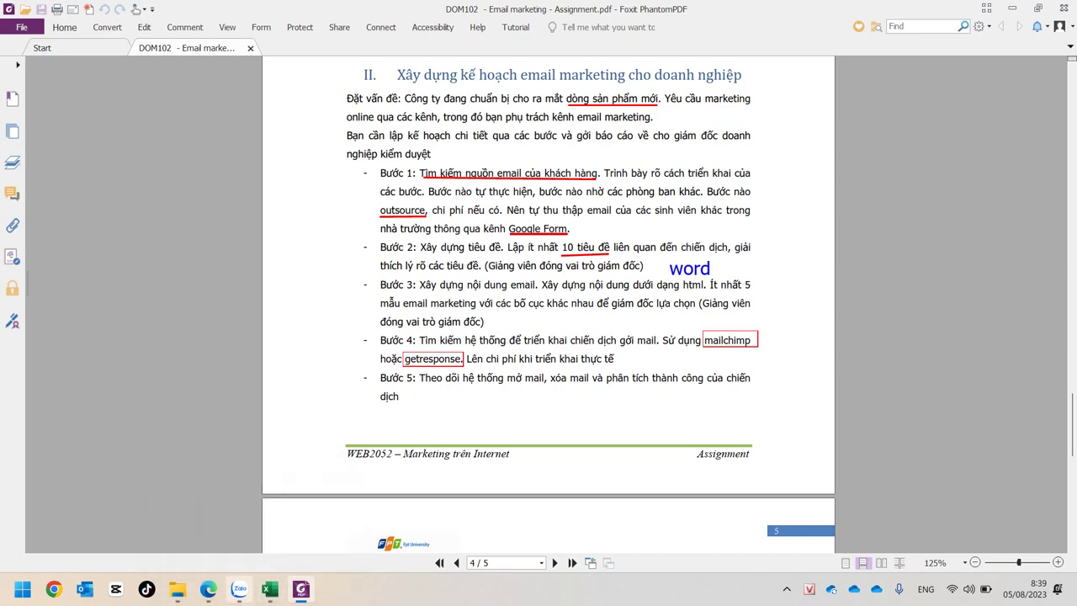
pyautogui.click(208, 589)
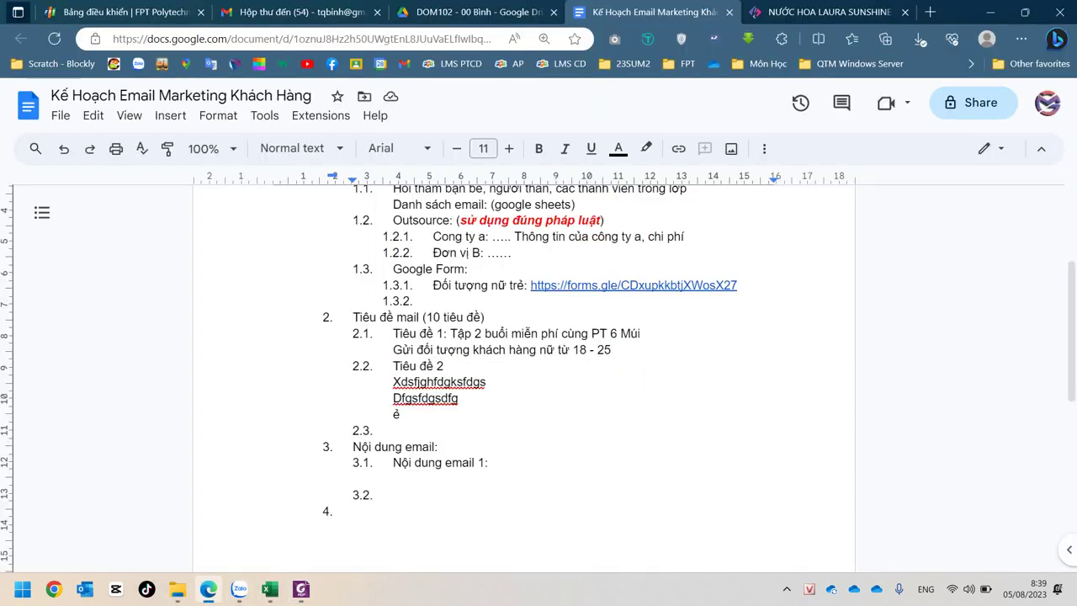
# Step: Copy "Sử dụng mailchimp hoặc getresponse. Lên chi phí khi triển khai thực tế" from the assignment PDF into item 4 of the plan without formatting
pyautogui.click(300, 589)
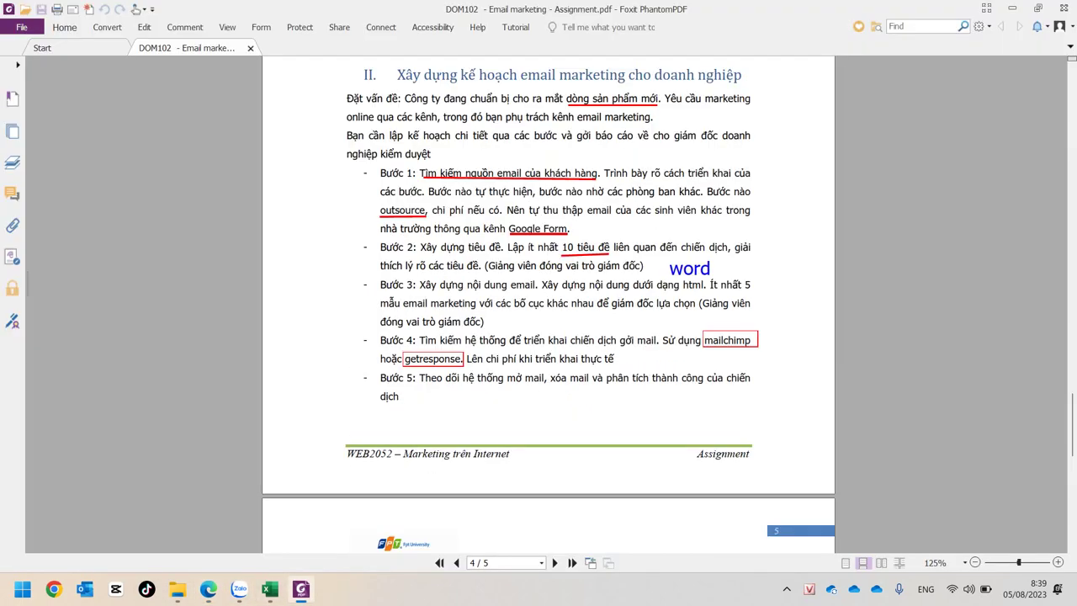
pyautogui.moveTo(662, 340); pyautogui.dragTo(615, 360)
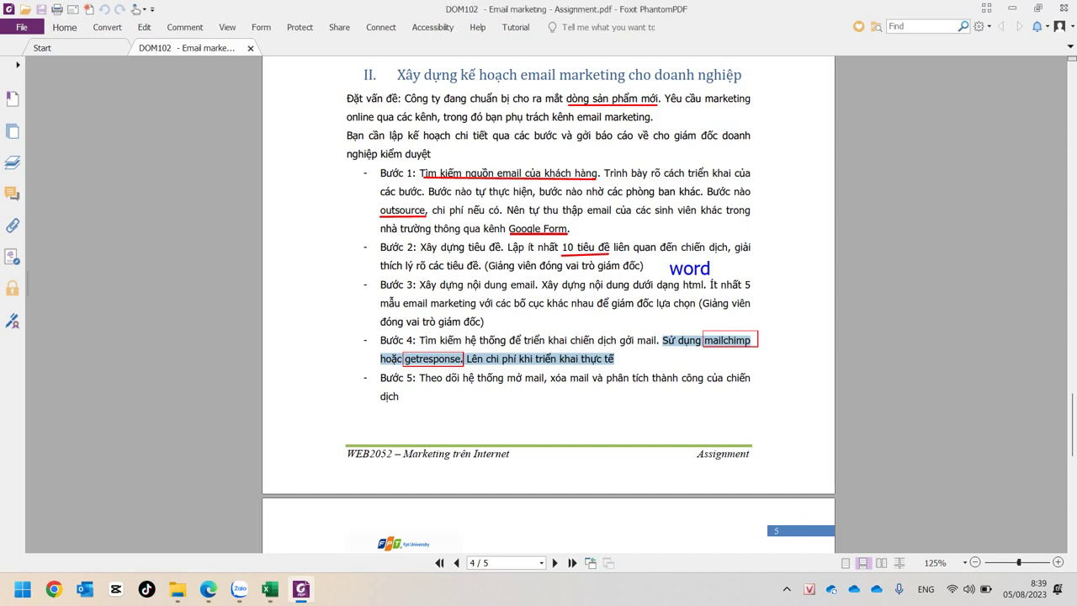
pyautogui.hotkey('alt', 'Tab')
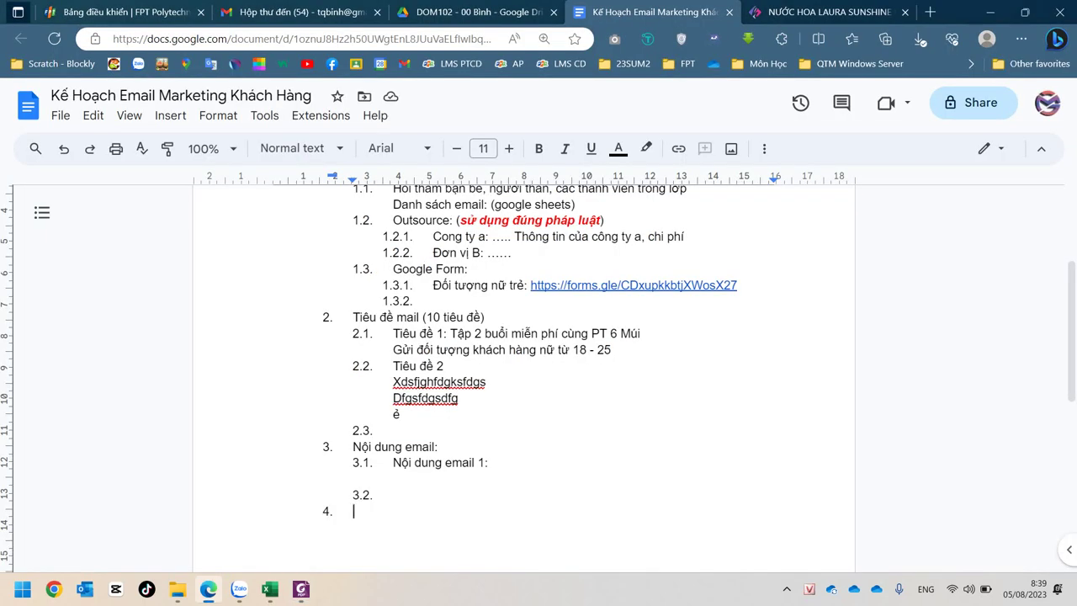
pyautogui.rightClick(371, 514)
pyautogui.press('Down')
pyautogui.press('Down')
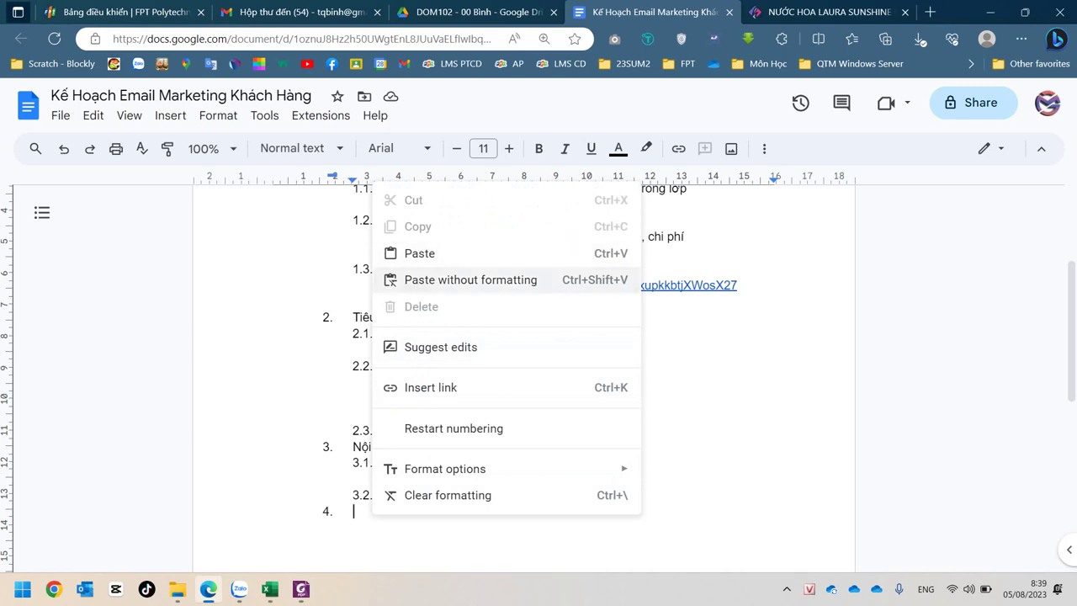
pyautogui.press('Return')
# Step: Remove the line break after mailchimp so the pasted sentence forms a single item 4, and highlight the tool names mailchimp and getresponse
pyautogui.scroll(-2, 524, 378)
pyautogui.doubleClick(461, 318)
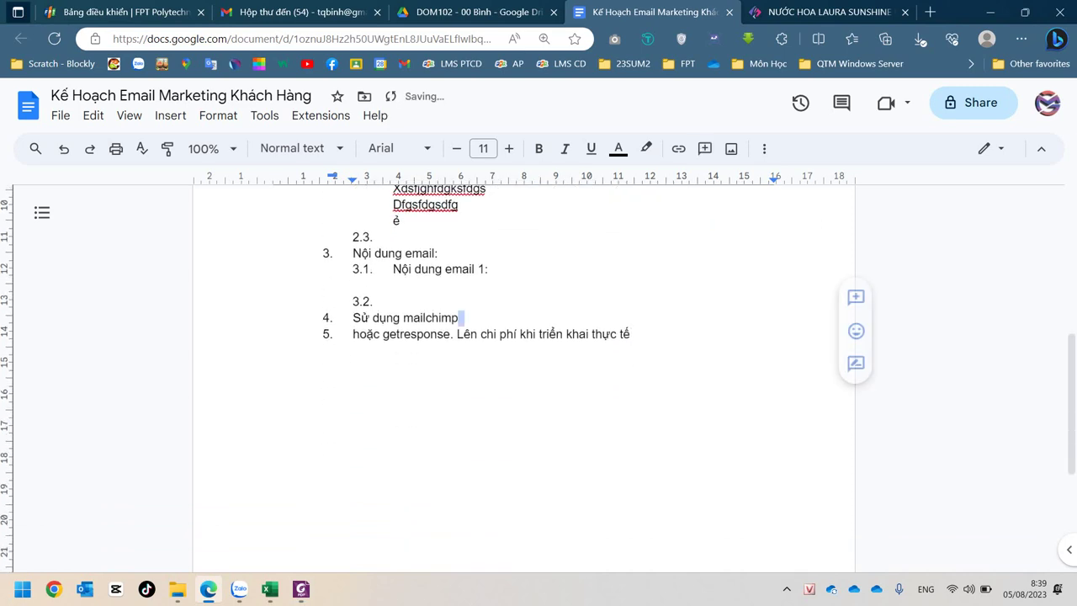
pyautogui.click(458, 318)
pyautogui.press('Delete')
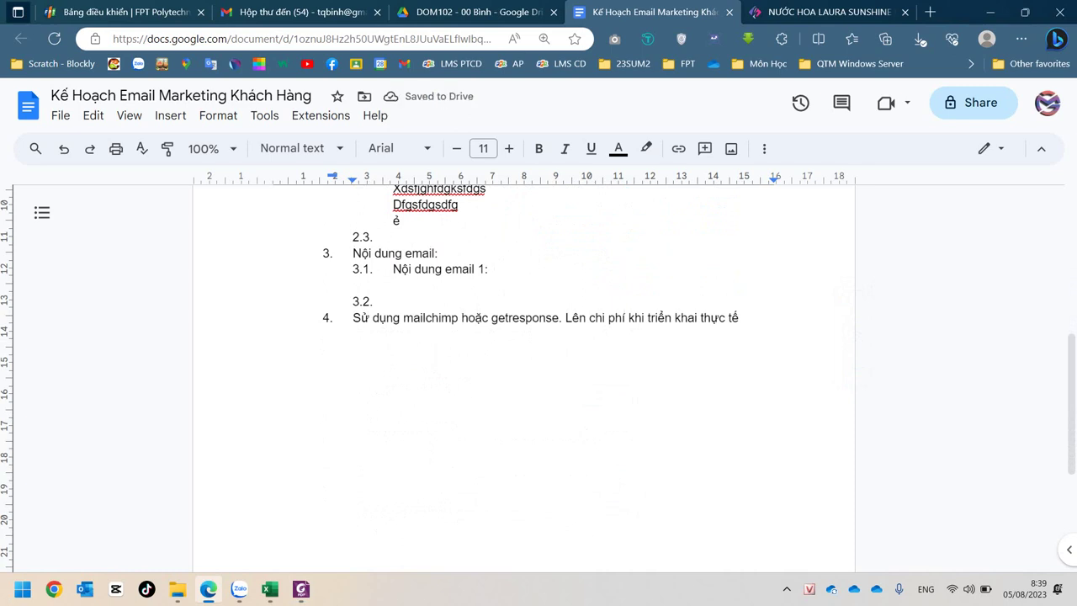
pyautogui.doubleClick(424, 318)
pyautogui.doubleClick(519, 319)
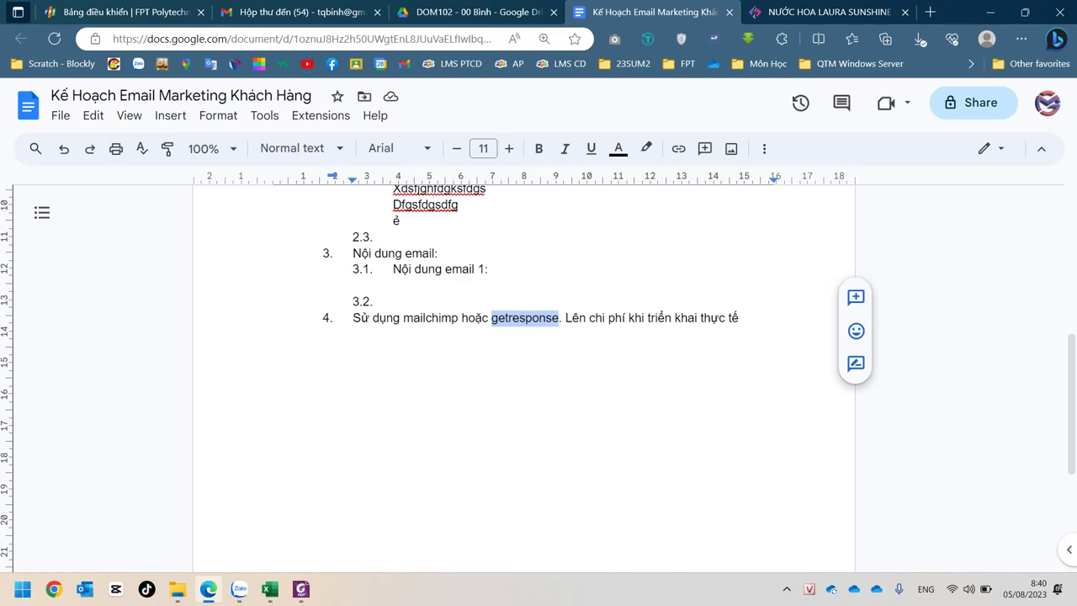
# Step: Copy the full Bước 5 text from the assignment PDF and paste it without formatting as a new item 5 in the plan
pyautogui.hotkey('alt', 'Tab')
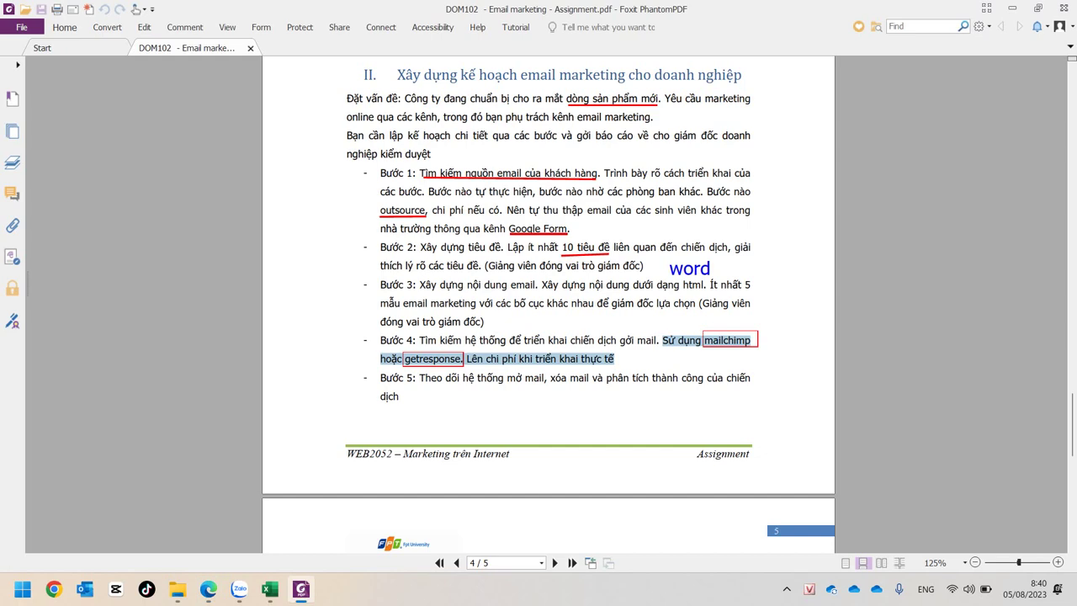
pyautogui.moveTo(380, 378); pyautogui.dragTo(399, 396)
pyautogui.hotkey('ctrl', 'c')
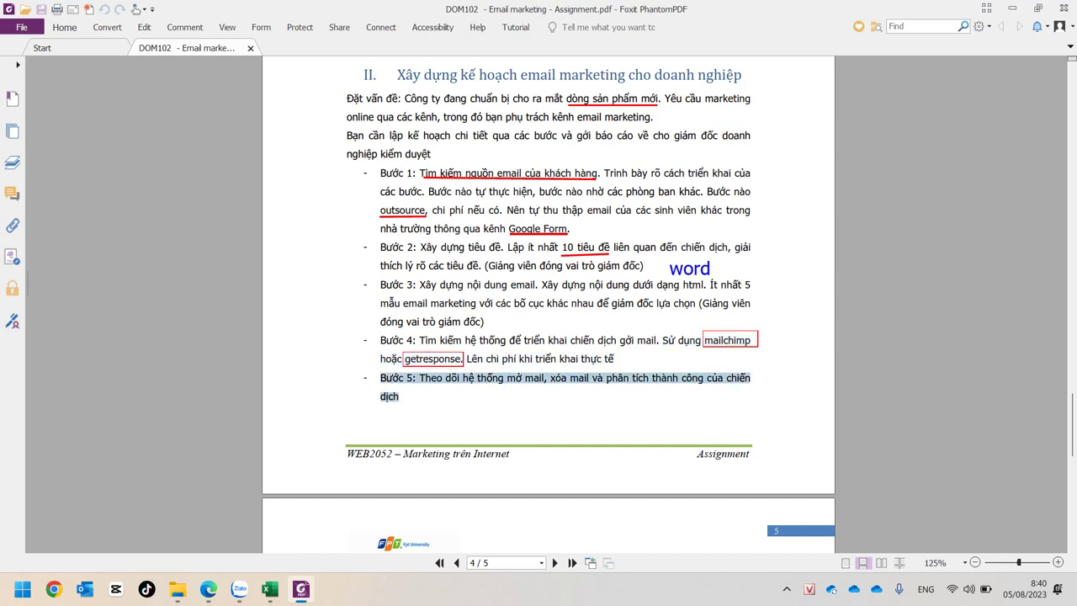
pyautogui.hotkey('alt', 'Tab')
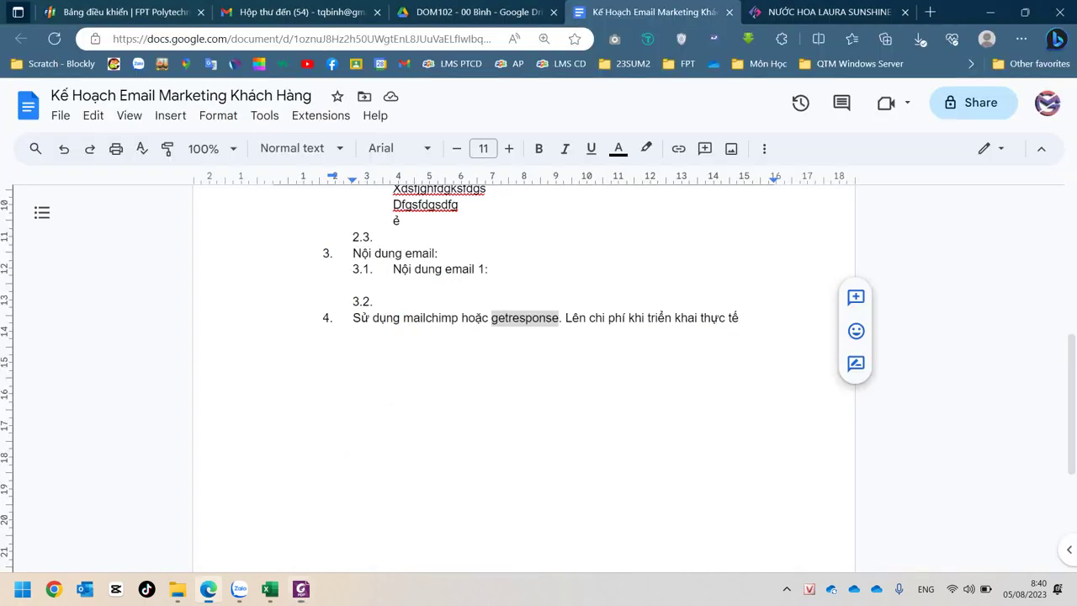
pyautogui.click(354, 334)
pyautogui.click(739, 317)
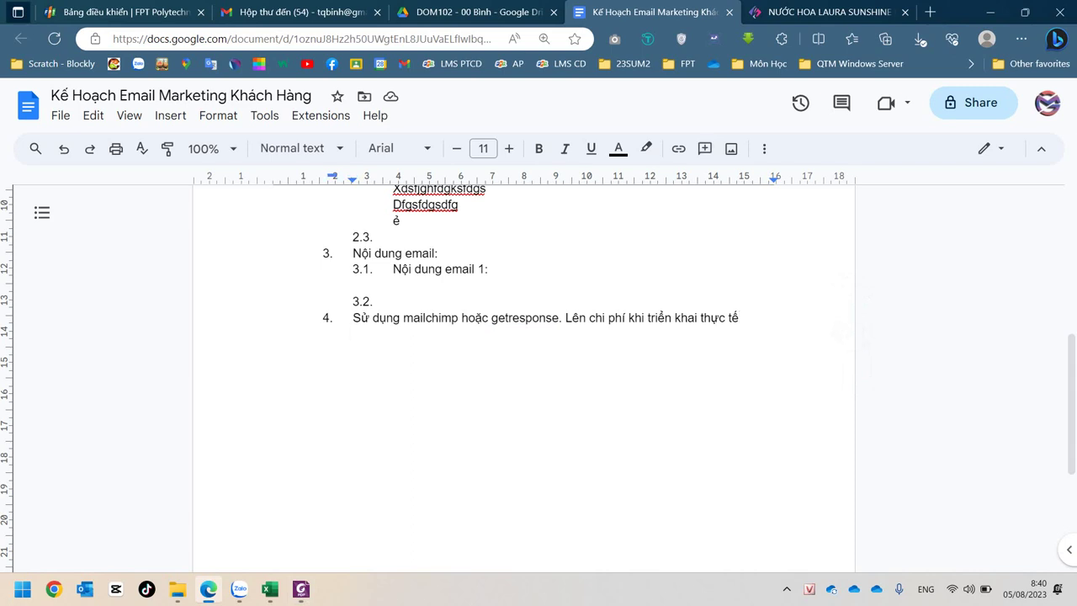
pyautogui.press('Return')
pyautogui.rightClick(376, 338)
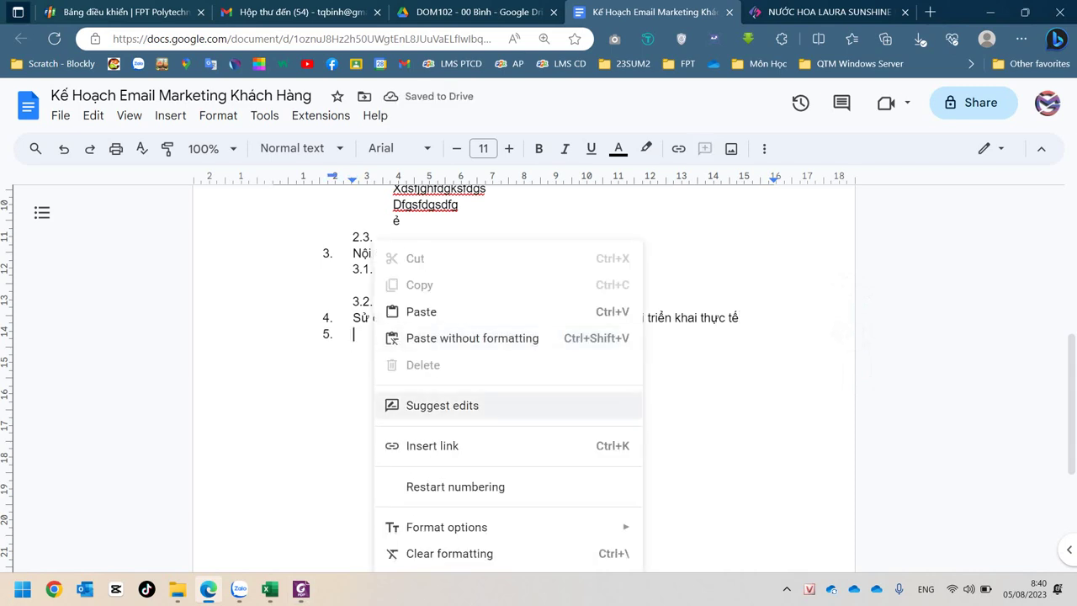
pyautogui.click(472, 338)
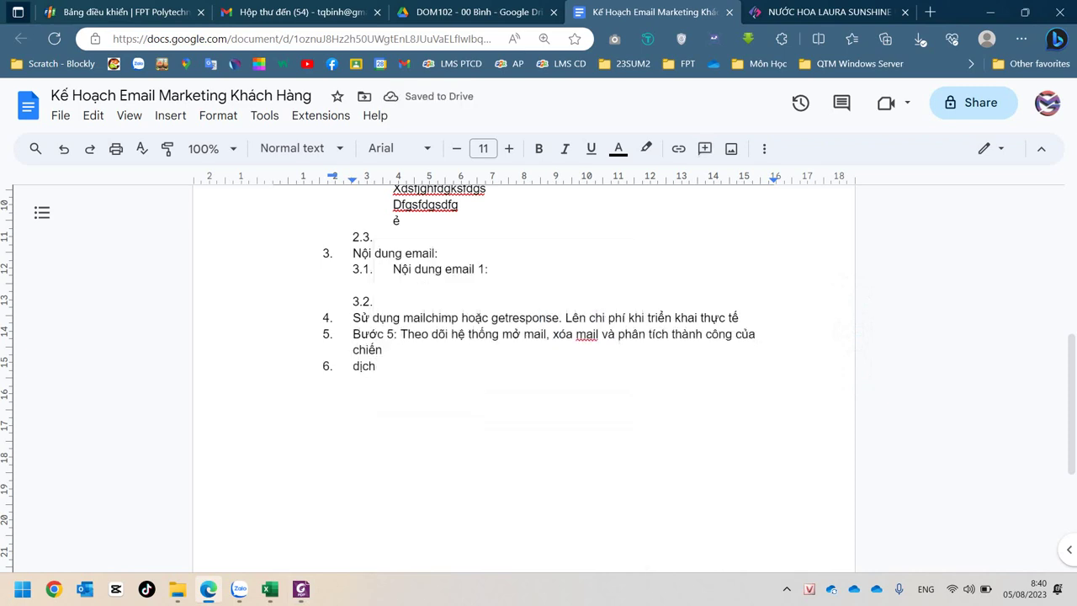
# Step: Remove the "Bước 5: " prefix from item 5 and join the stray word "dịch" onto the end of its sentence
pyautogui.press('BackSpace')
pyautogui.press('BackSpace')
pyautogui.press('BackSpace')
pyautogui.press('BackSpace')
pyautogui.press('BackSpace')
pyautogui.press('BackSpace')
pyautogui.press('BackSpace')
pyautogui.press('BackSpace')
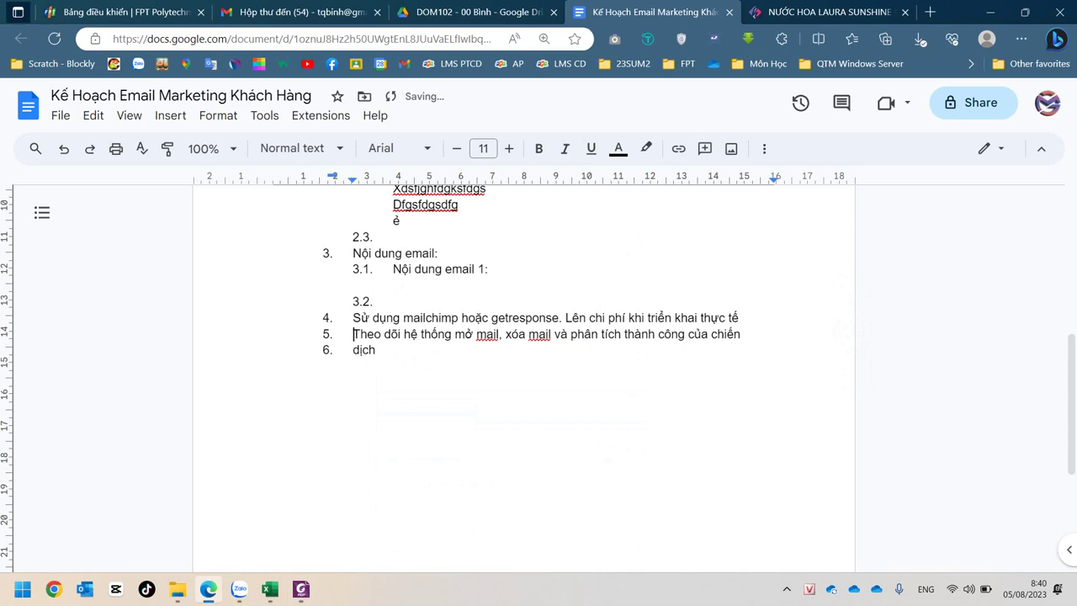
pyautogui.click(353, 350)
pyautogui.moveTo(1056, 39)
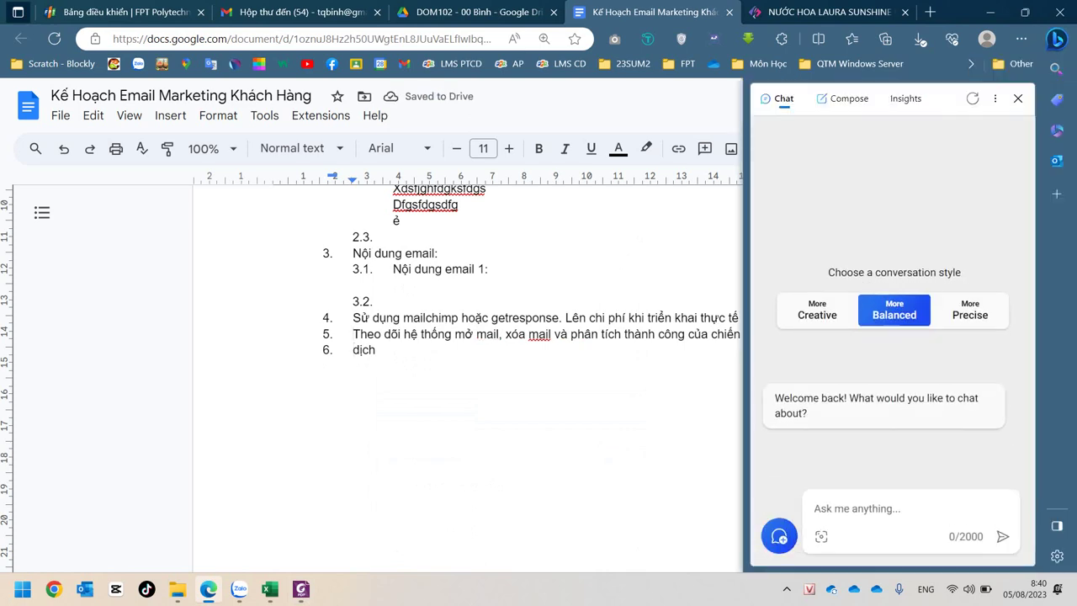
pyautogui.hotkey('ctrl', 'shift', '.')
pyautogui.press('BackSpace')
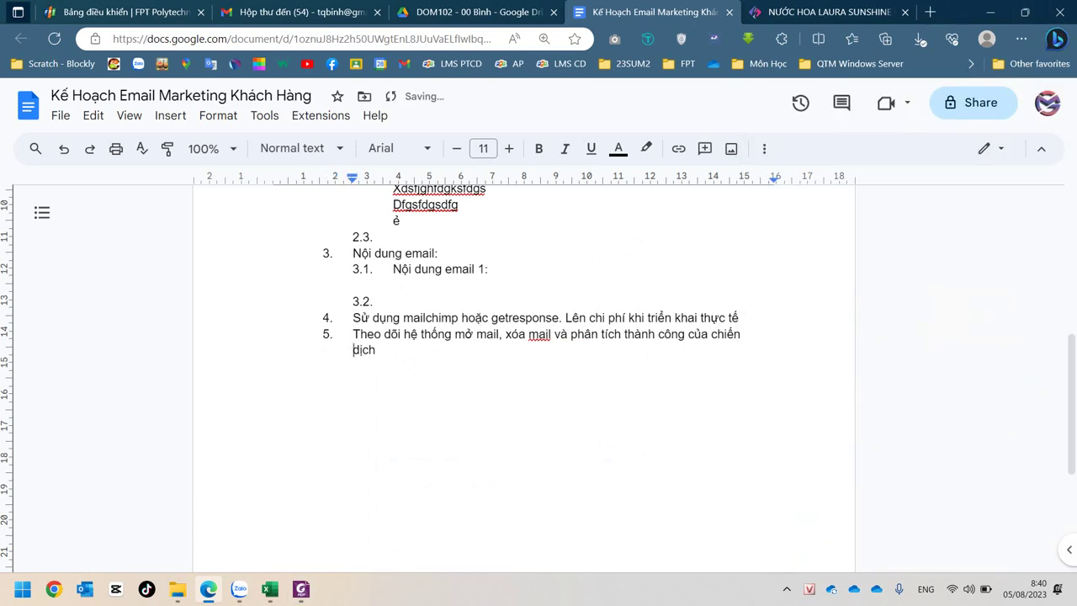
pyautogui.press('BackSpace')
pyautogui.press('BackSpace')
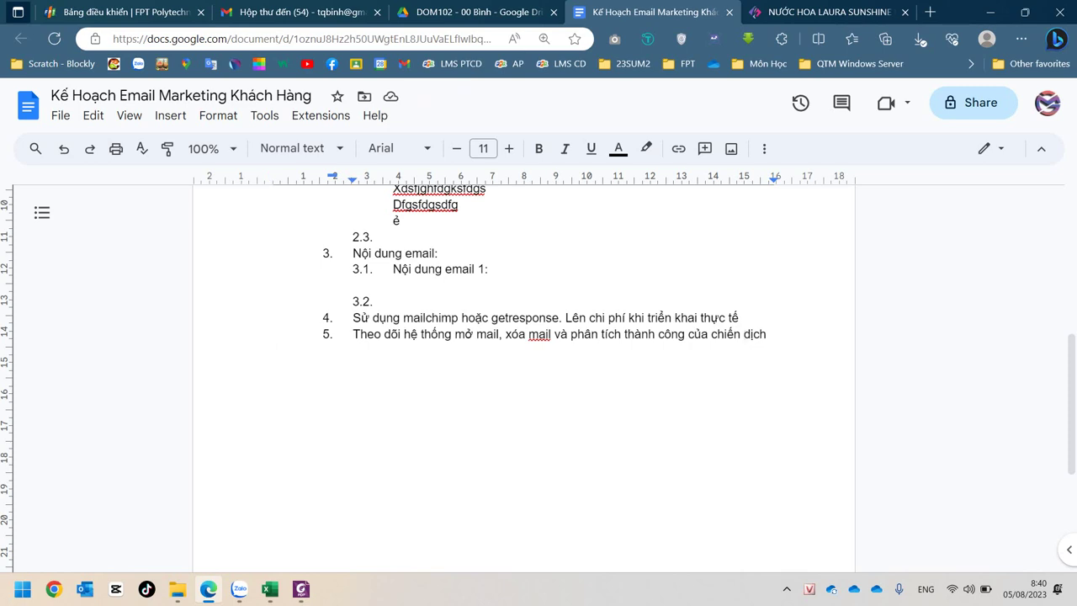
# Step: Change "xóa mail" to "xóa email" in item 5 and highlight the opening words of the sentence
pyautogui.click(530, 334)
pyautogui.write('e')
pyautogui.press('Down')
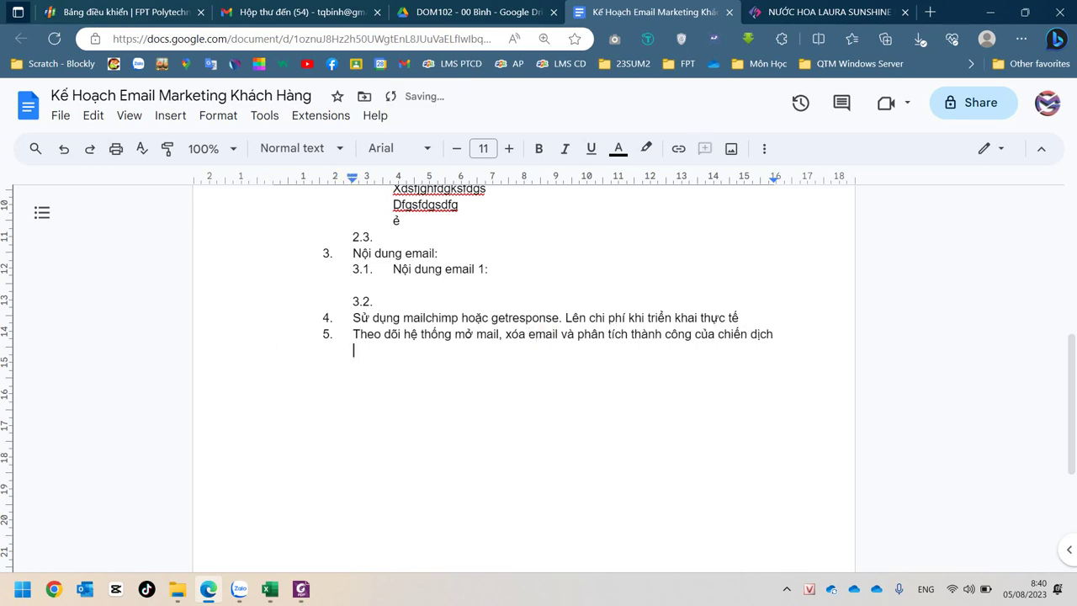
pyautogui.moveTo(353, 334); pyautogui.dragTo(431, 334)
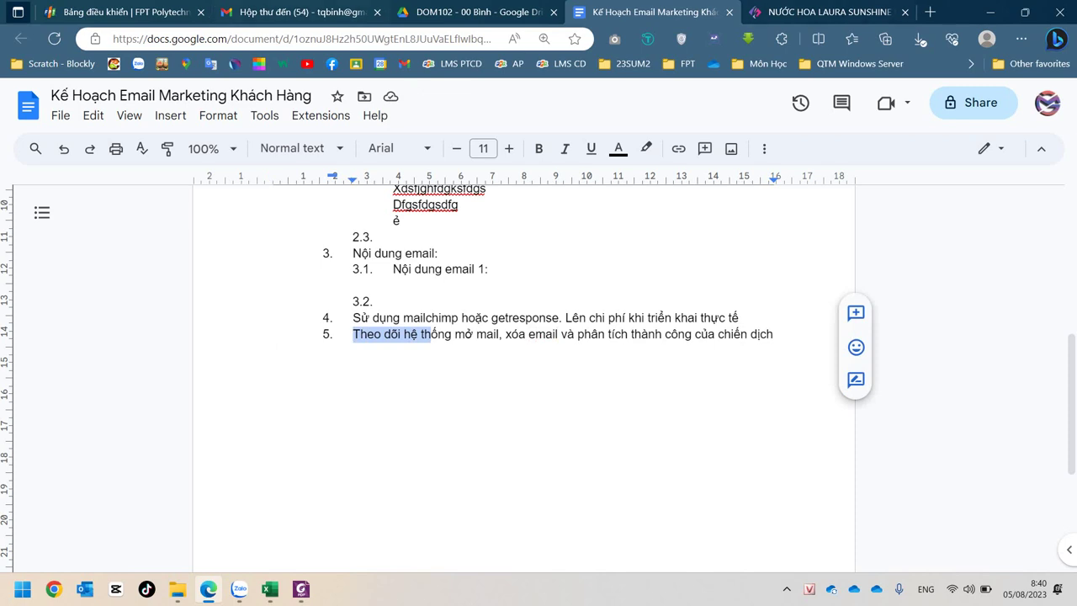
# Step: Go to the DOM102 folder in Google Drive and open Drive under the first alternative Gmail account
pyautogui.hotkey('ctrl', 'shift', 'Tab')
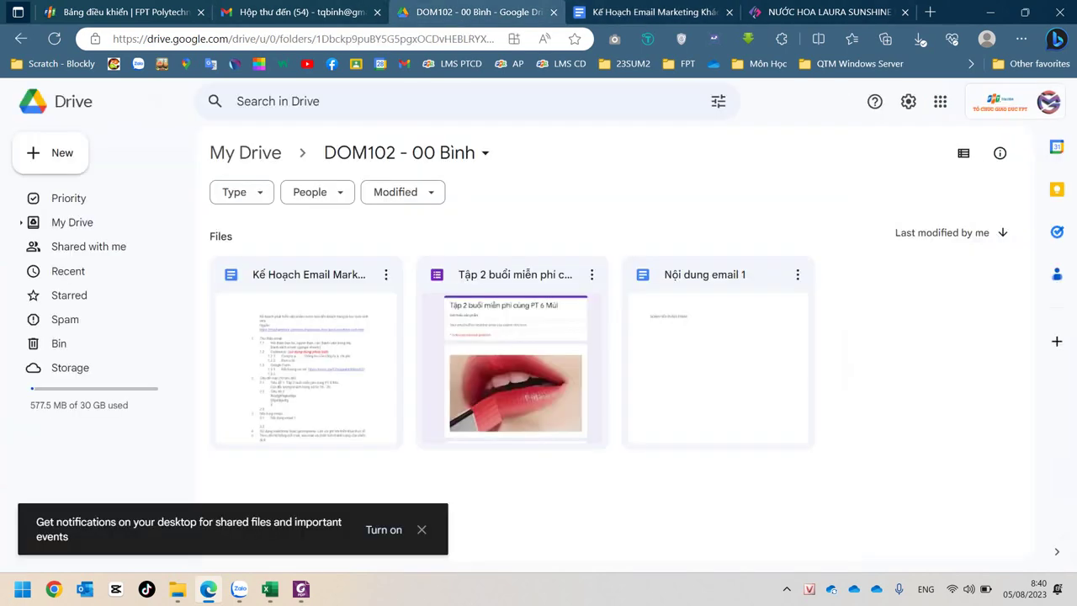
pyautogui.click(1048, 101)
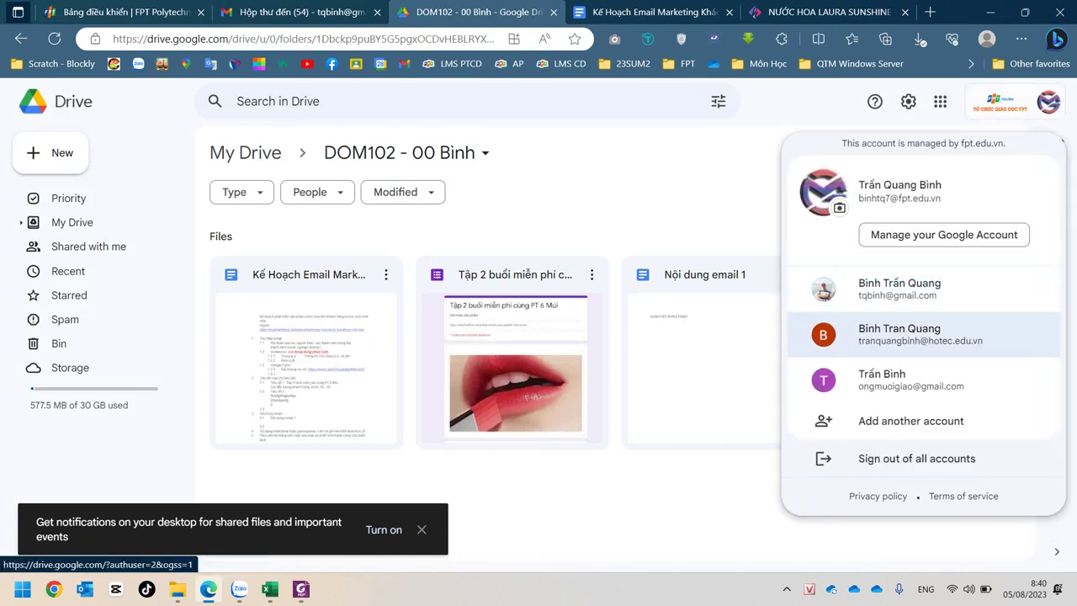
pyautogui.click(899, 288)
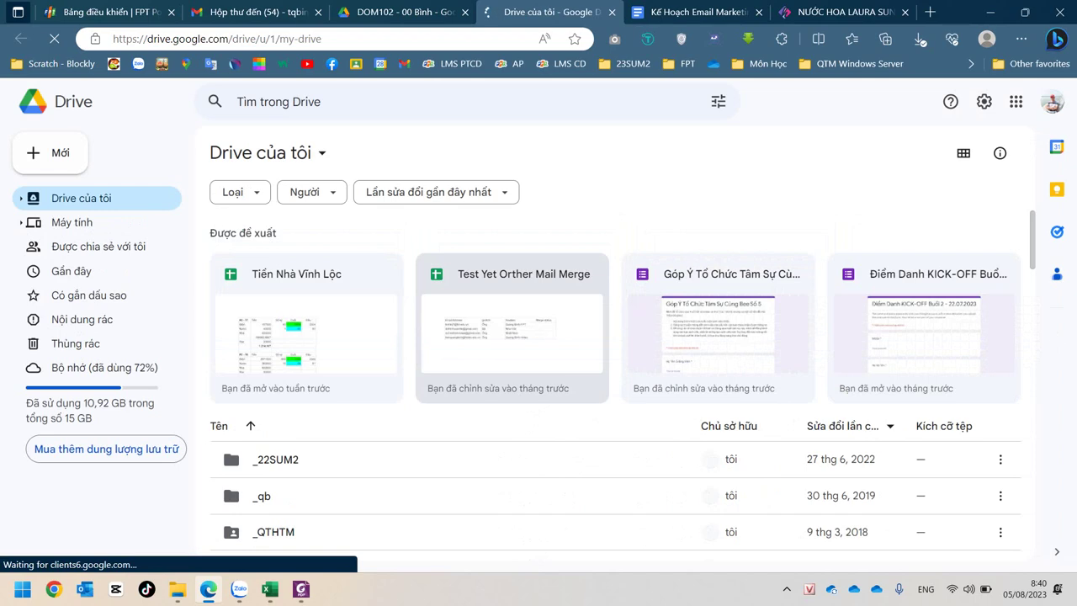
# Step: Look through the folders and files in Drive của tôi for the mail merge spreadsheet
pyautogui.scroll(-3, 614, 407)
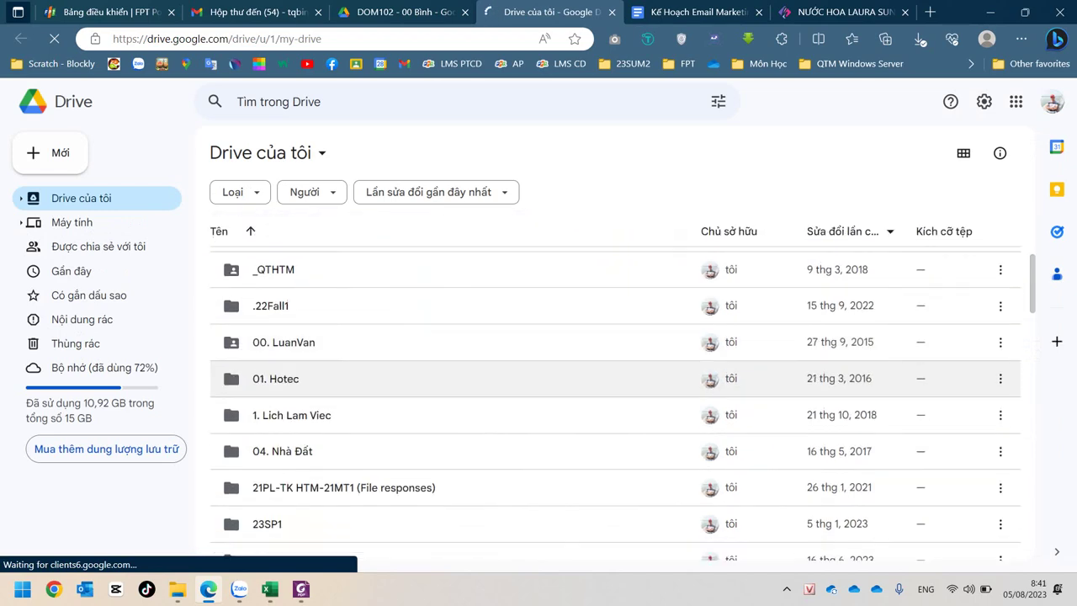
pyautogui.scroll(-10, 614, 407)
pyautogui.scroll(-15, 226, 551)
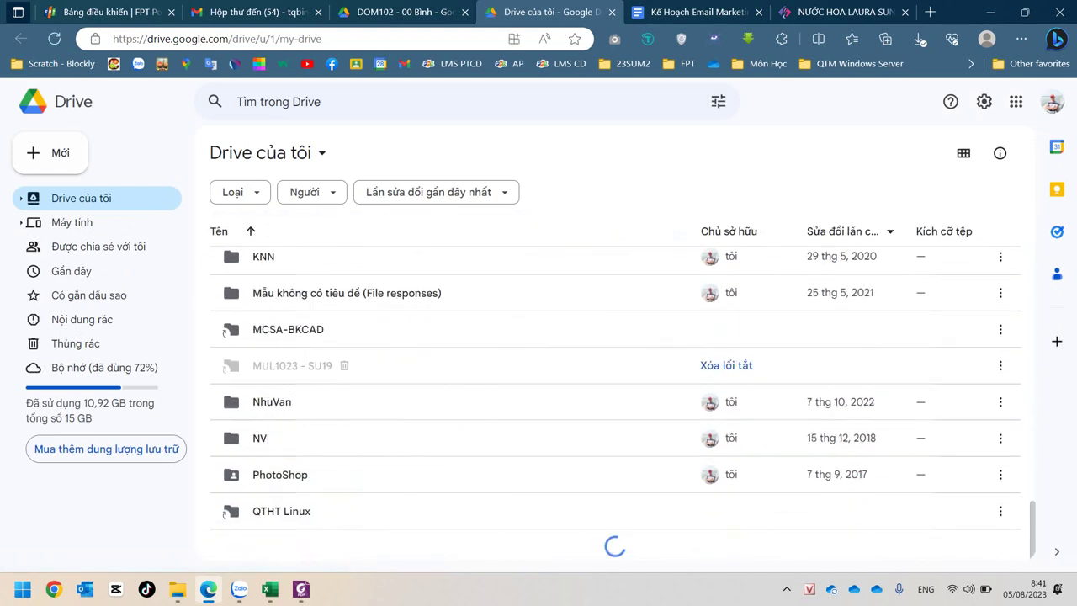
pyautogui.scroll(-10, 225, 551)
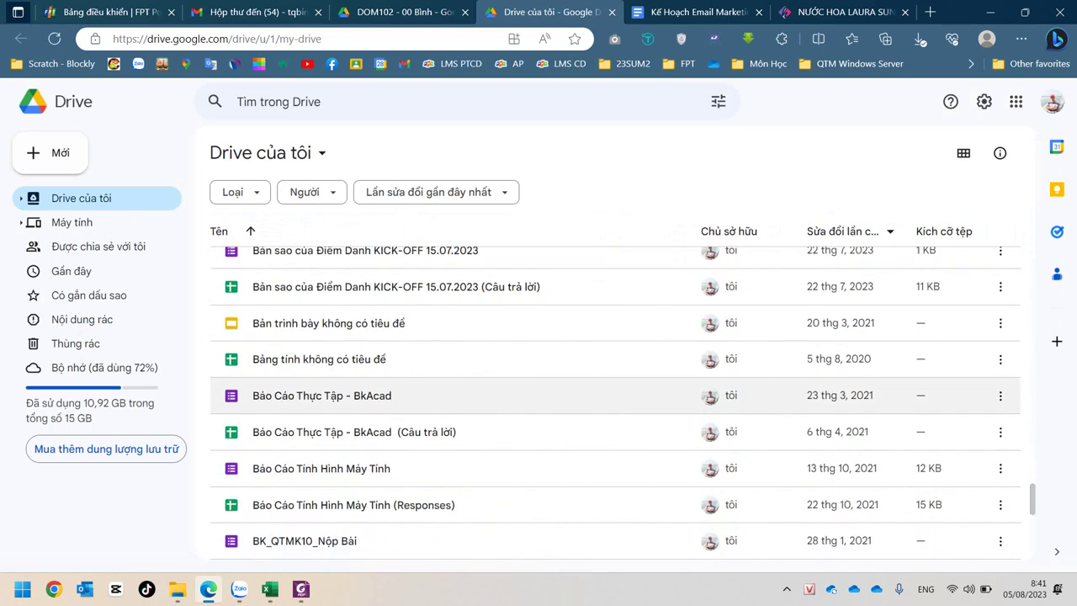
pyautogui.scroll(-4, 538, 404)
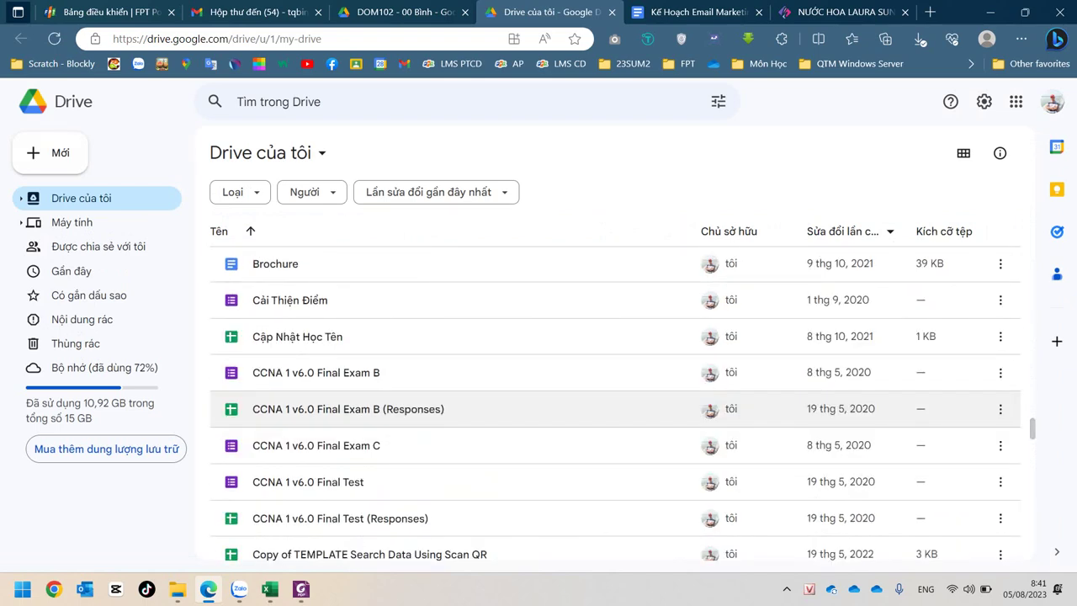
pyautogui.scroll(-8, 616, 403)
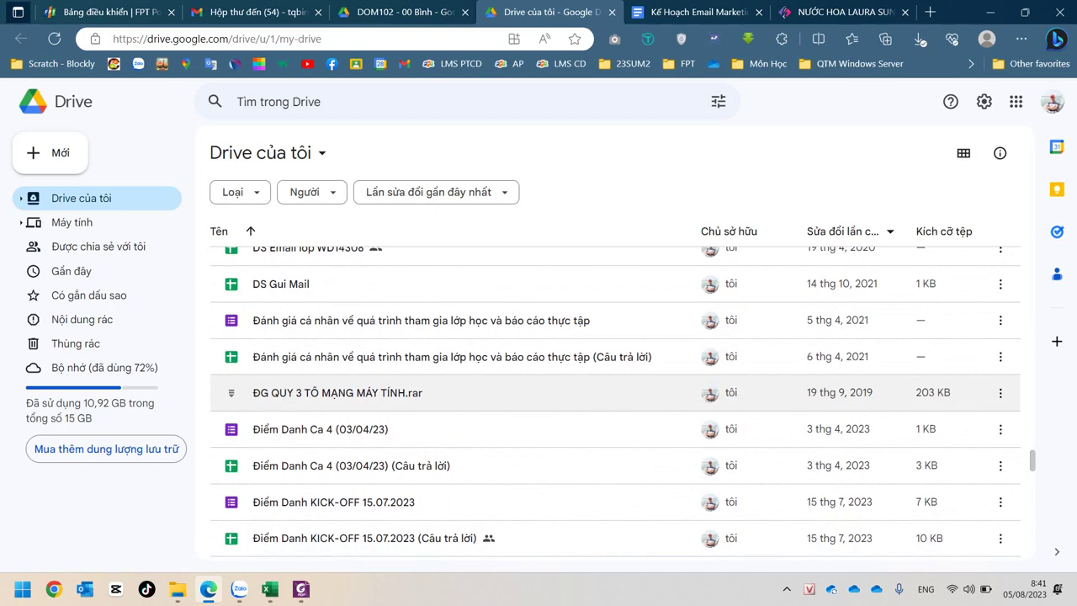
pyautogui.scroll(15, 616, 393)
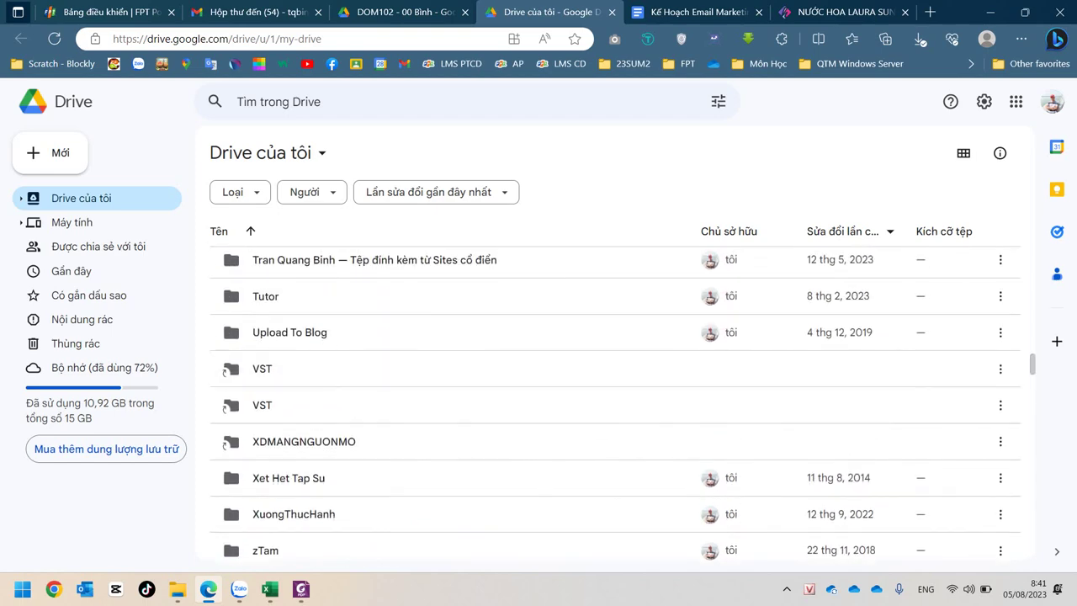
pyautogui.scroll(20, 616, 392)
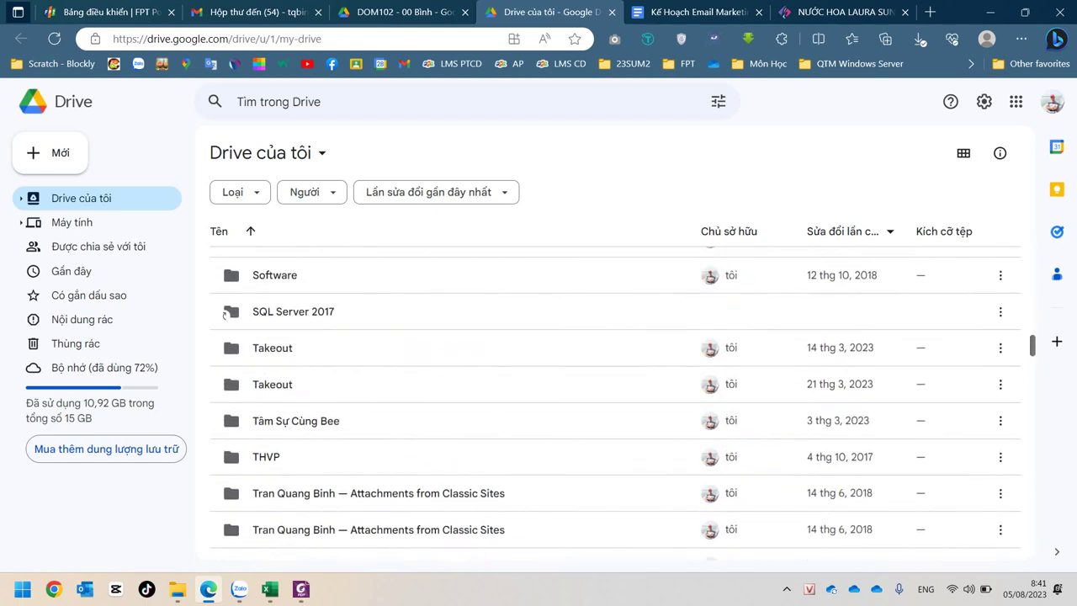
pyautogui.scroll(1, 514, 353)
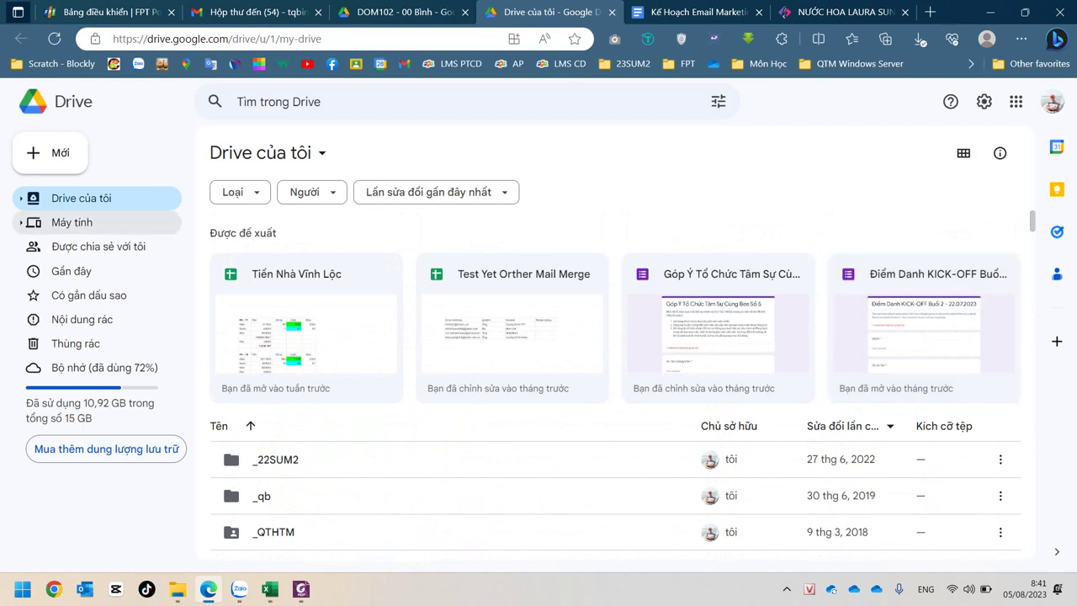
# Step: Show the recently used Drive files and select the Test Yet Another Mail Merge WD14307 spreadsheet
pyautogui.click(71, 271)
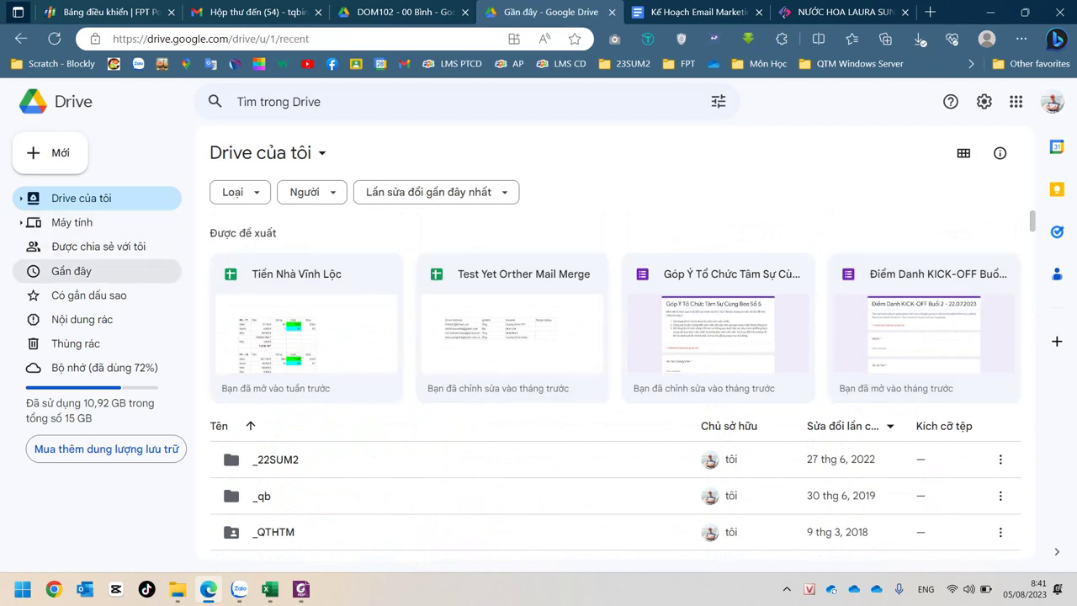
pyautogui.scroll(-2, 615, 403)
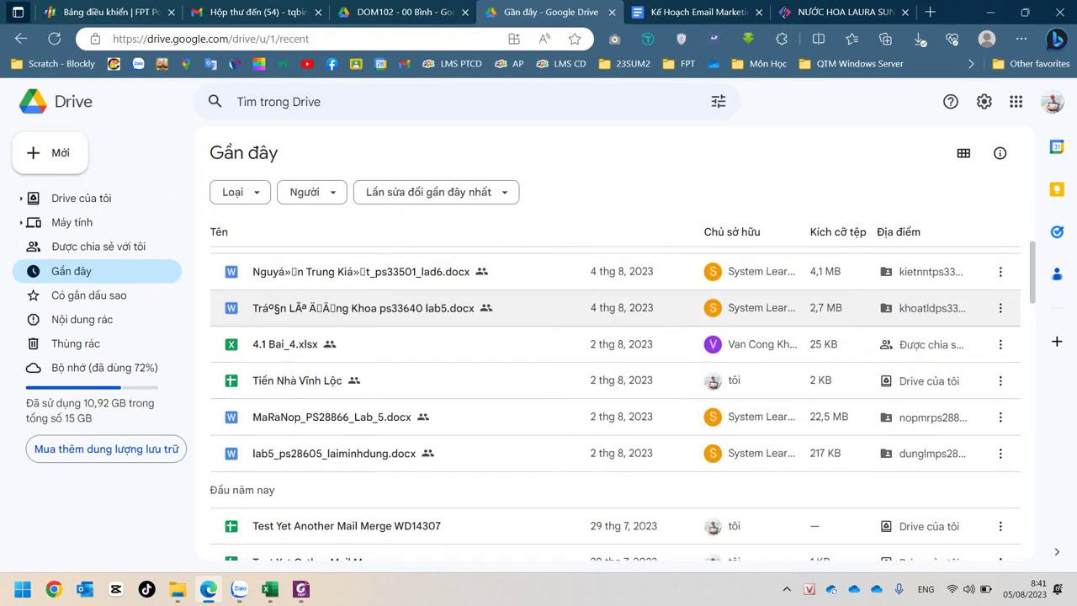
pyautogui.scroll(-2, 614, 446)
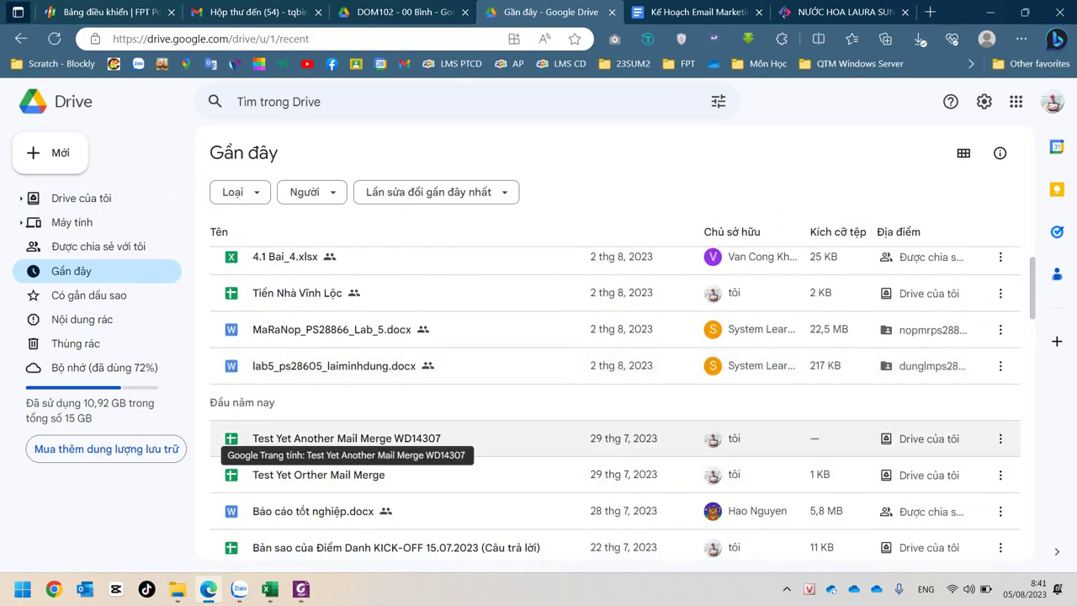
pyautogui.click(347, 438)
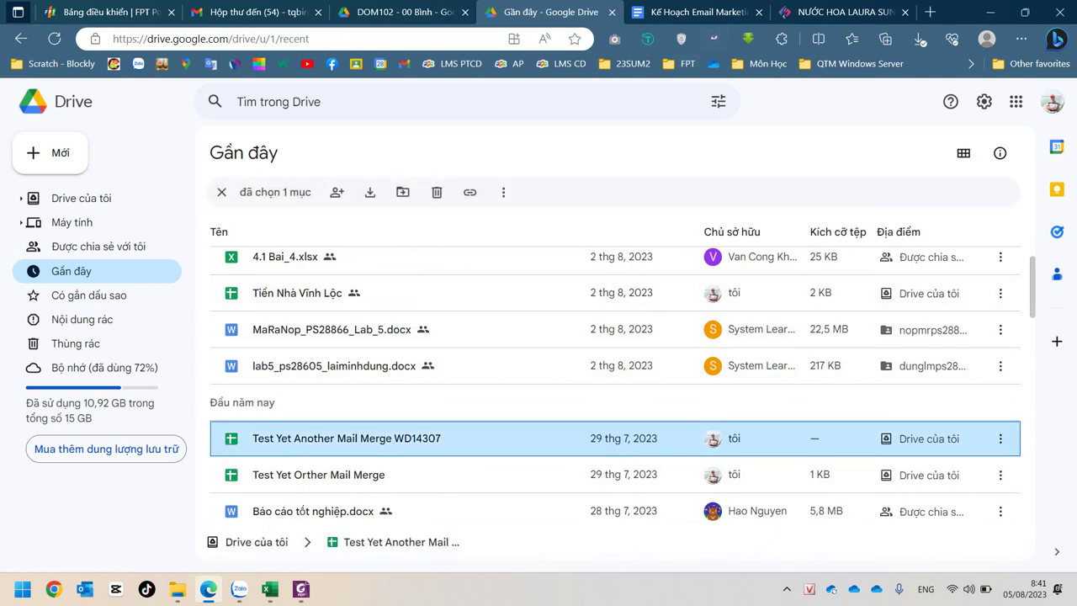
pyautogui.press('Escape')
pyautogui.click(347, 438)
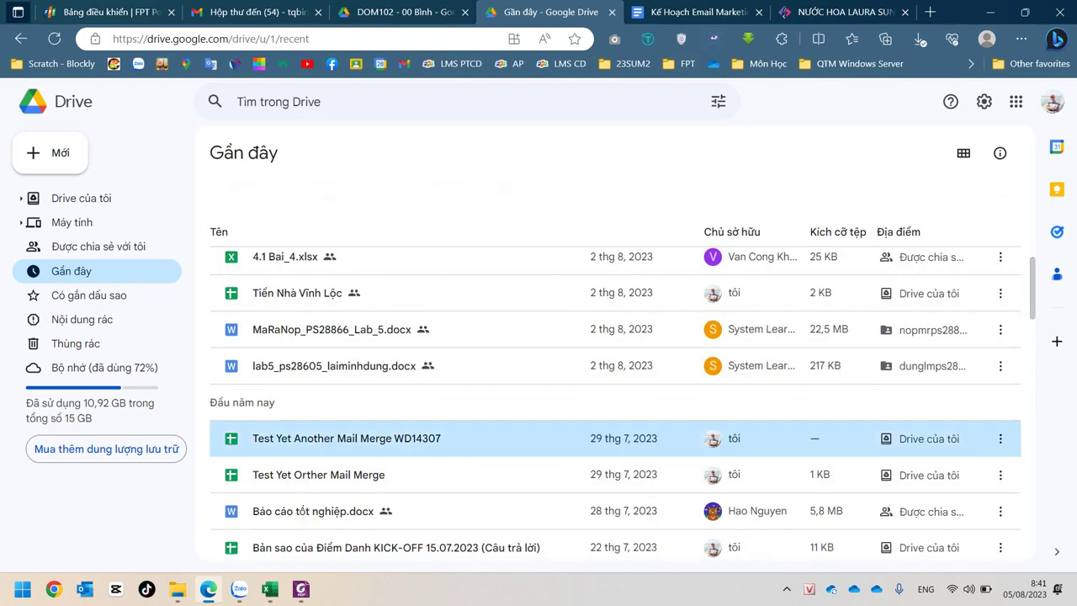
# Step: Open the Test Yet Another Mail Merge WD14307 spreadsheet and examine the Merge status entries and the notes attached to the cells
pyautogui.press('Return')
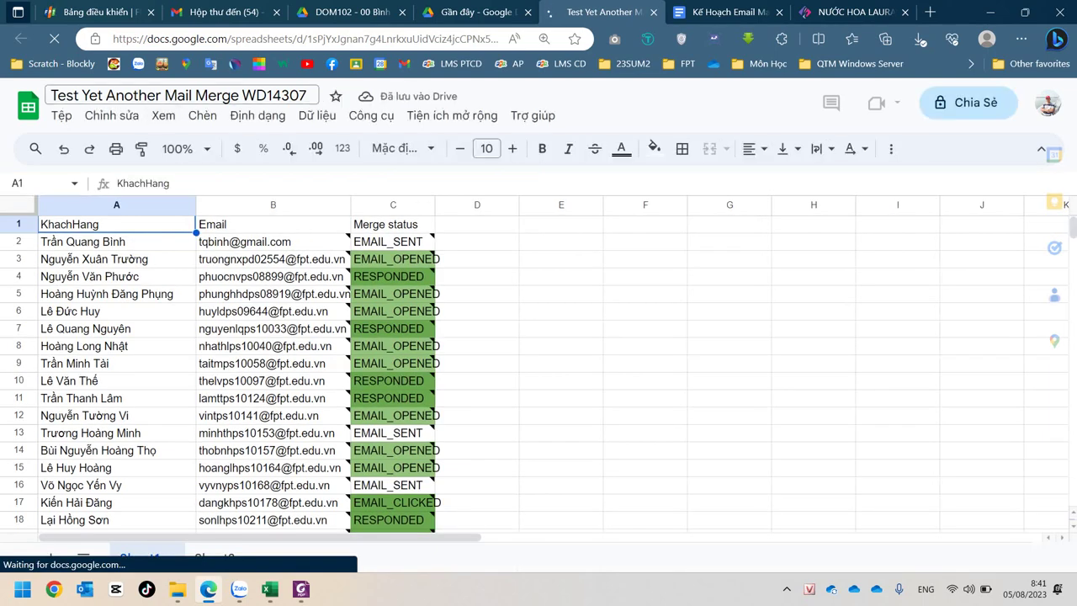
pyautogui.moveTo(81, 96); pyautogui.dragTo(155, 115)
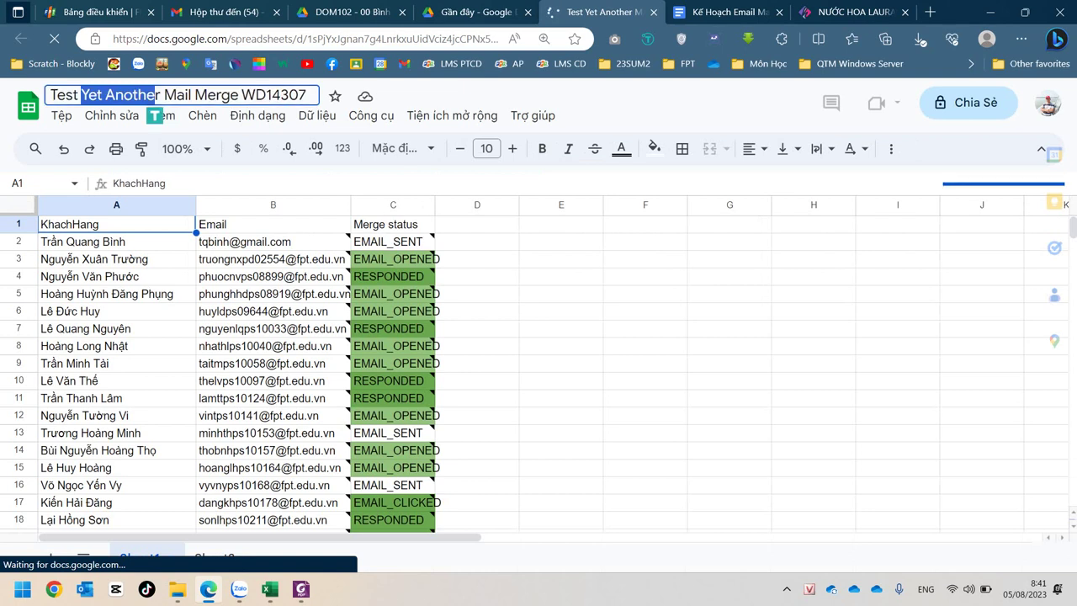
pyautogui.click(645, 363)
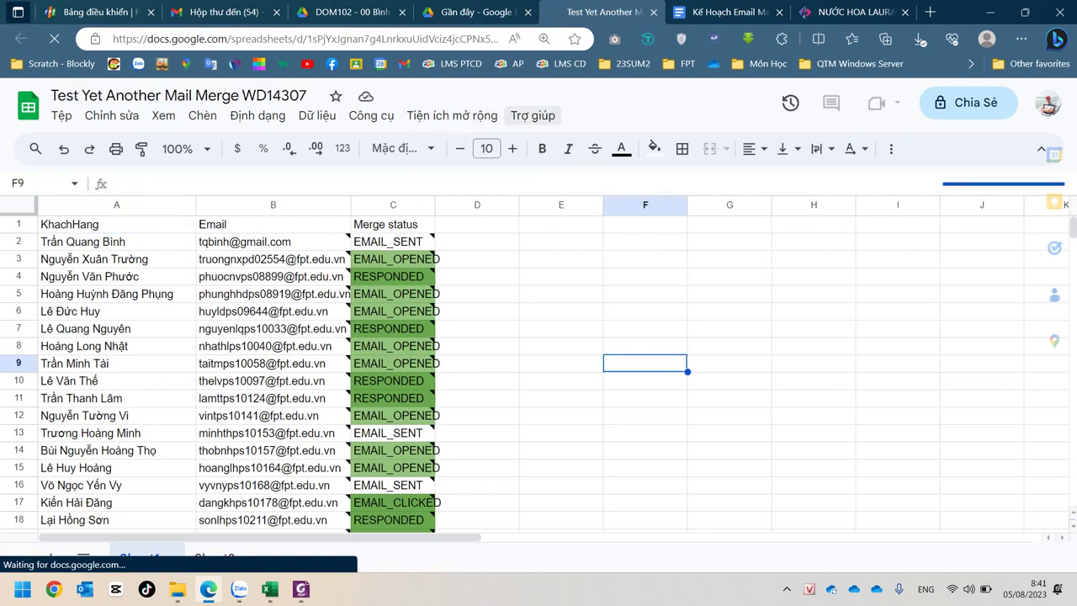
pyautogui.click(392, 242)
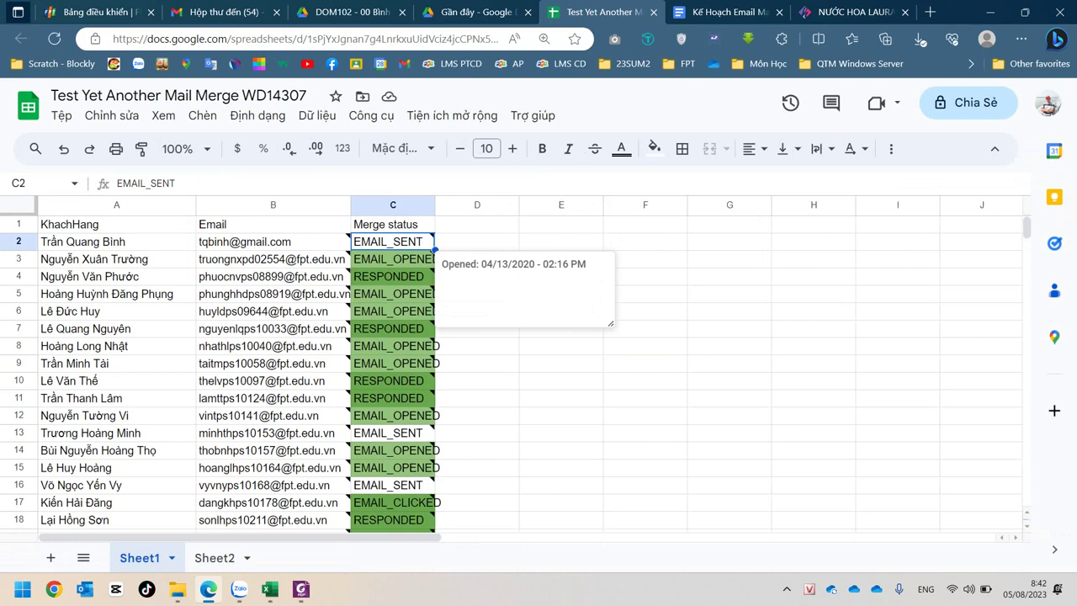
pyautogui.click(392, 259)
pyautogui.scroll(-3, 392, 379)
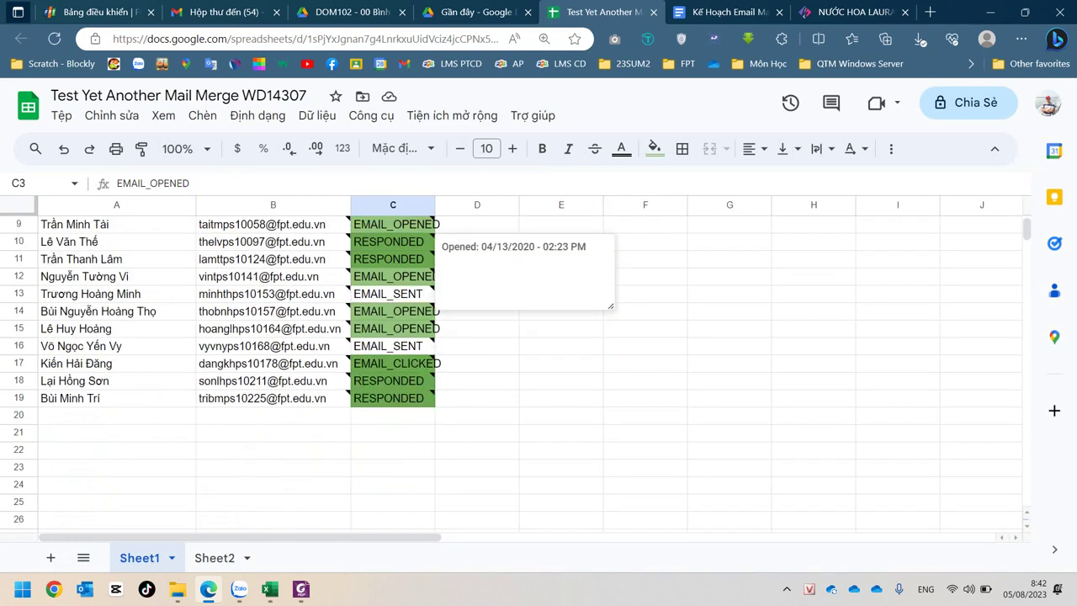
pyautogui.click(272, 346)
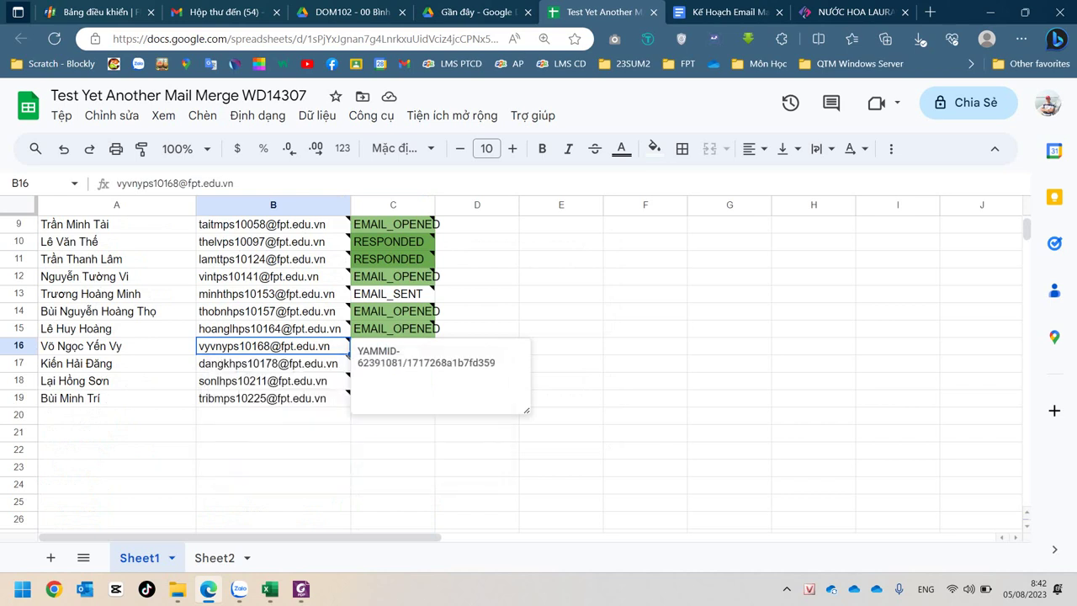
pyautogui.click(644, 276)
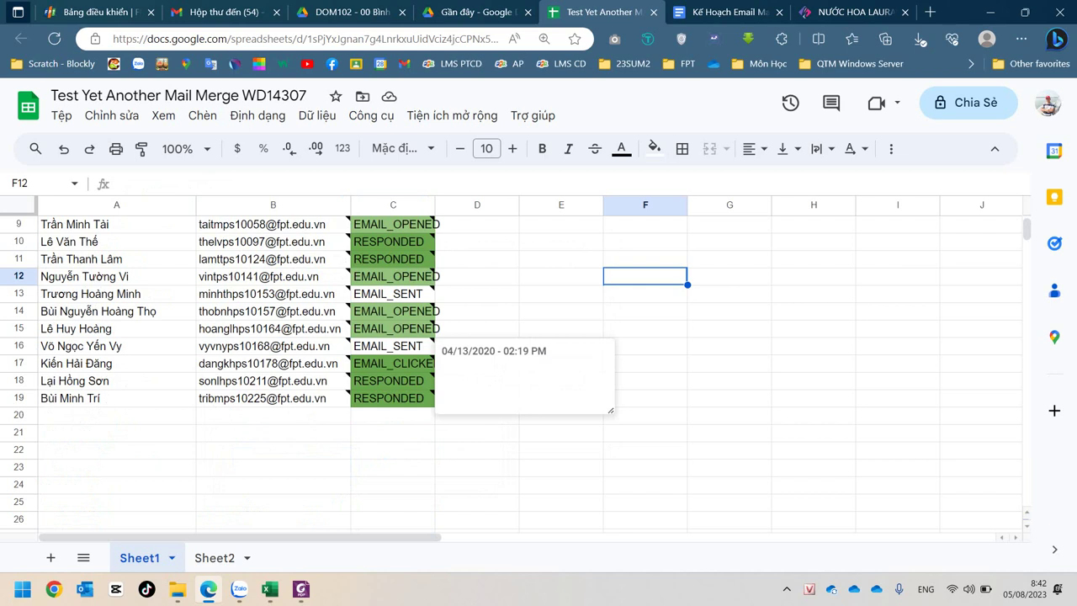
# Step: Highlight the KhachHang, Email and Merge status columns, together and one by one, to examine how the mail merge is tracked
pyautogui.click(393, 449)
pyautogui.moveTo(393, 224)
pyautogui.moveTo(393, 204); pyautogui.dragTo(116, 205)
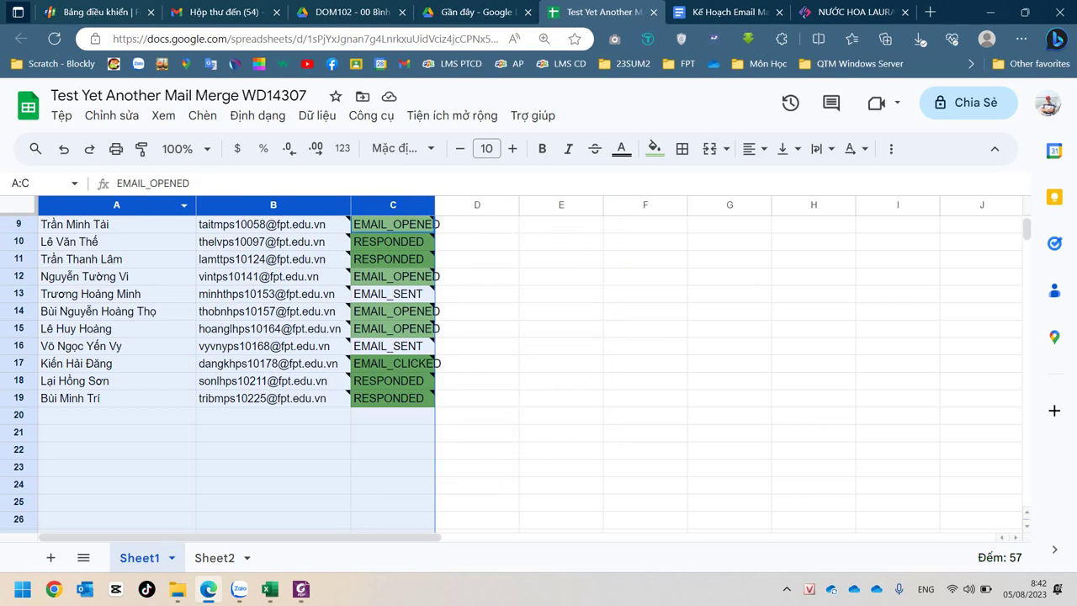
pyautogui.click(273, 449)
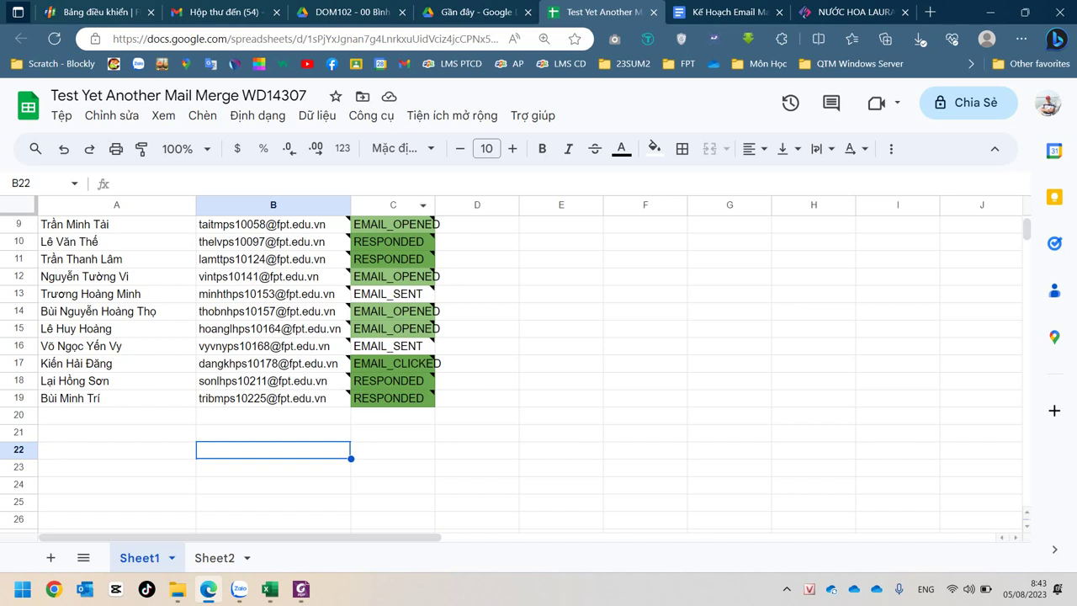
pyautogui.click(392, 204)
pyautogui.click(273, 204)
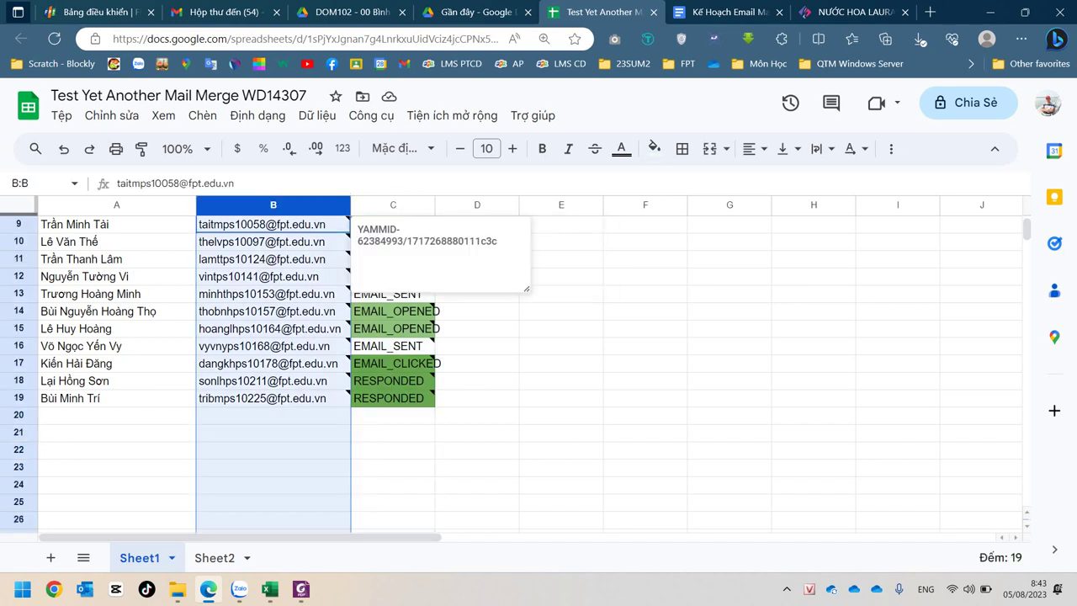
pyautogui.click(116, 204)
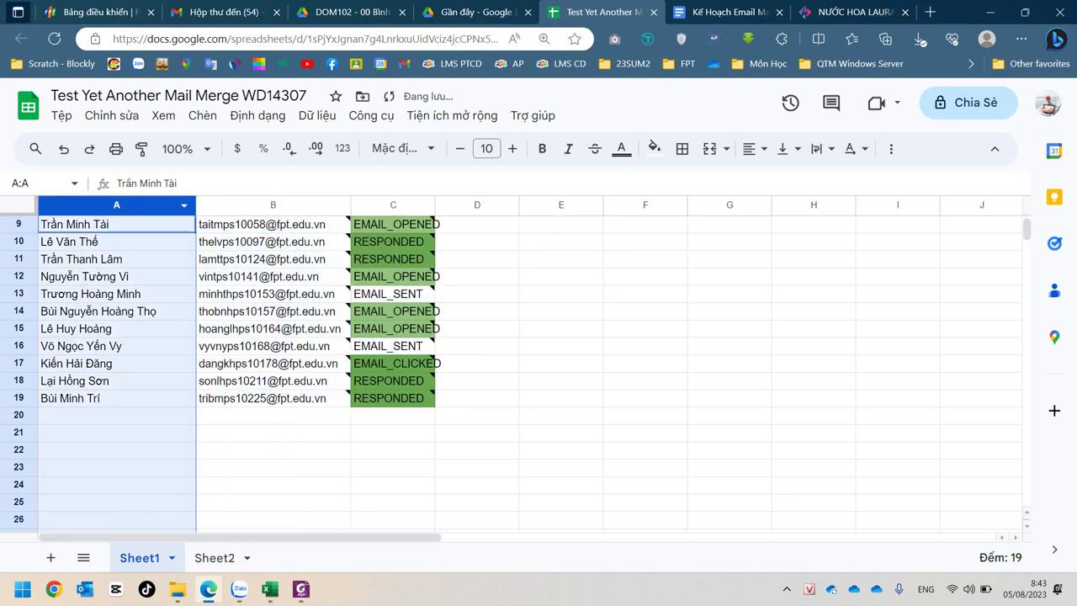
pyautogui.click(273, 205)
pyautogui.click(392, 205)
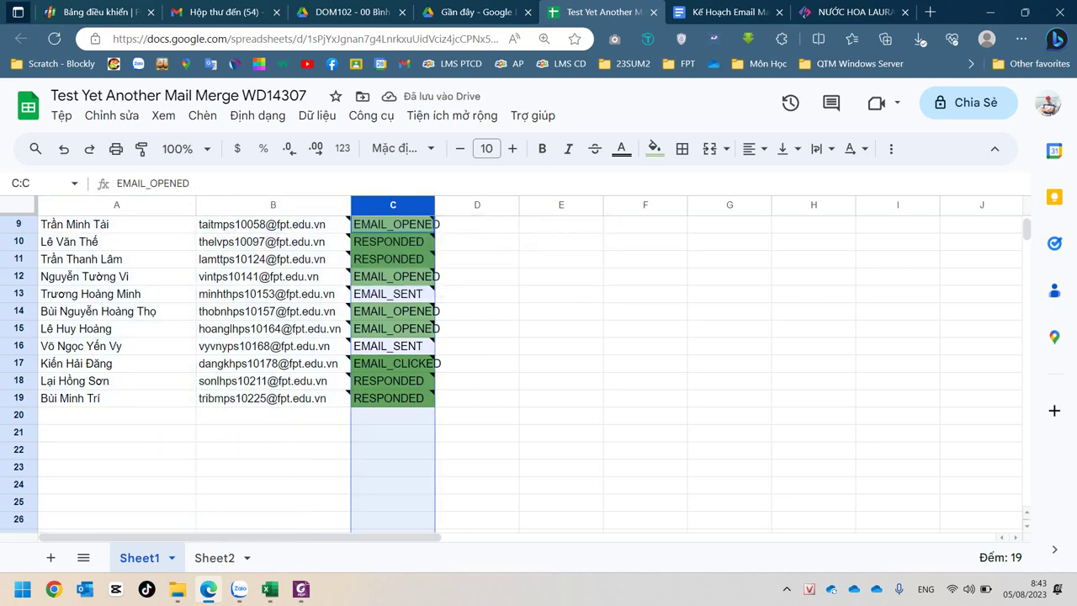
pyautogui.scroll(3, 530, 370)
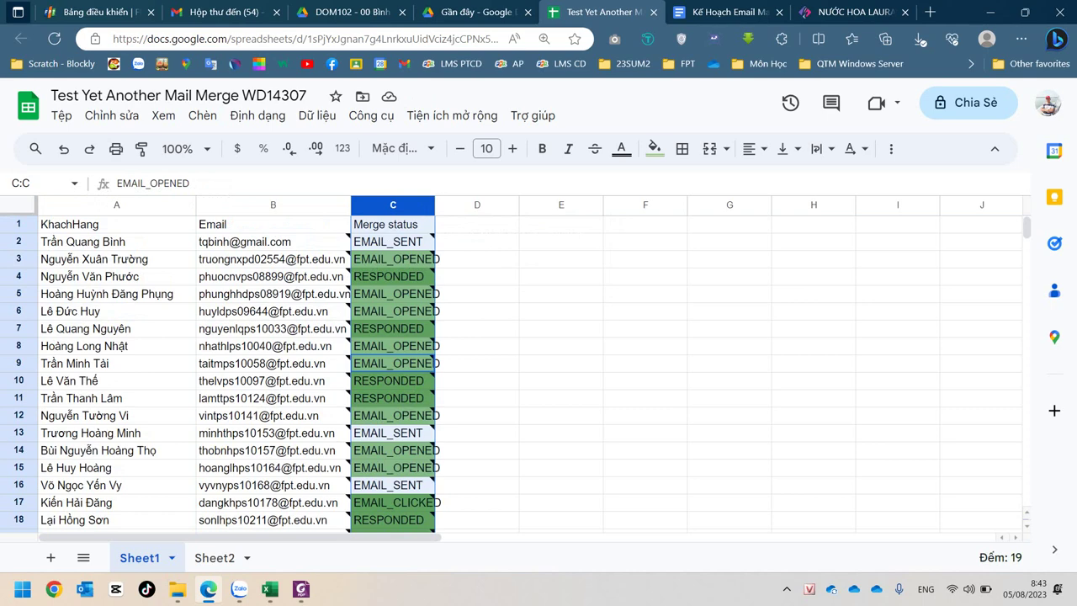
pyautogui.click(116, 205)
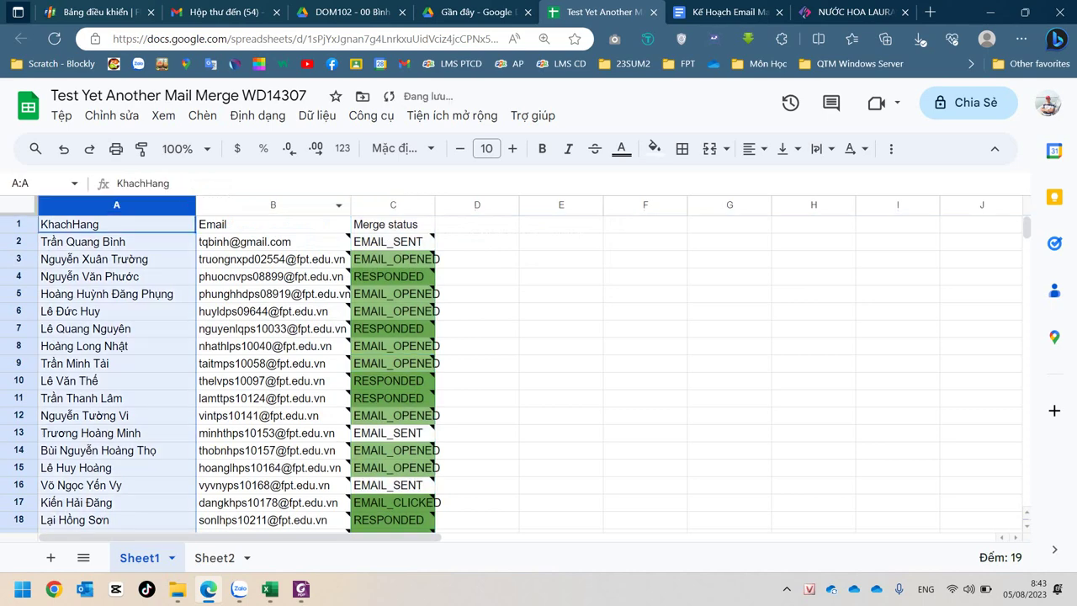
pyautogui.click(392, 204)
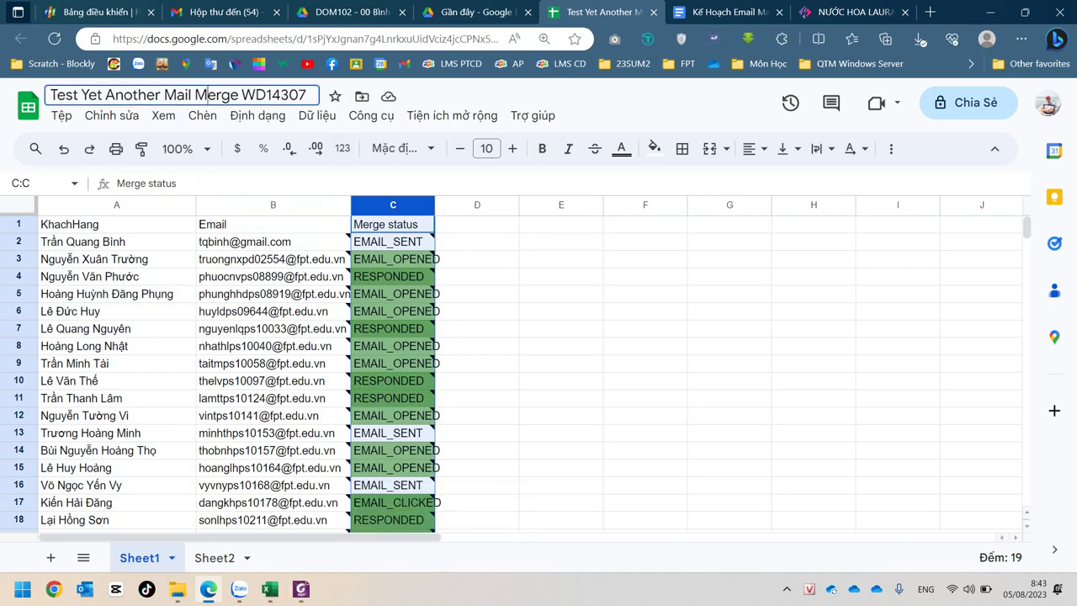
# Step: Copy "Yet Another Mail Merge" from the spreadsheet's title and add it, preceded by a comma, after "getresponse" in item 4 of the plan
pyautogui.click(196, 95)
pyautogui.moveTo(81, 95); pyautogui.dragTo(239, 95)
pyautogui.hotkey('ctrl', 'c')
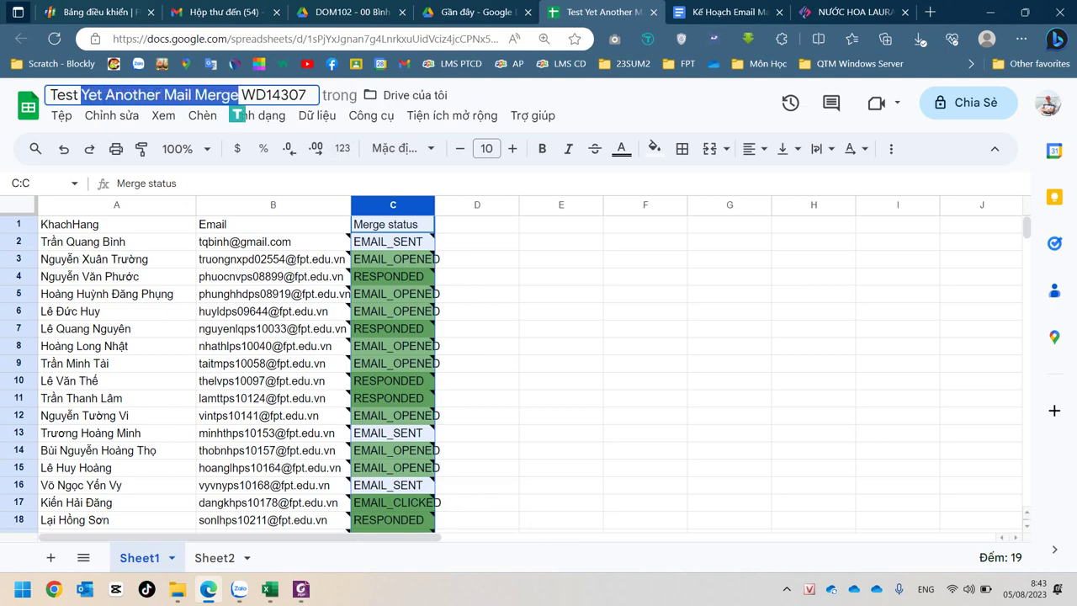
pyautogui.click(301, 588)
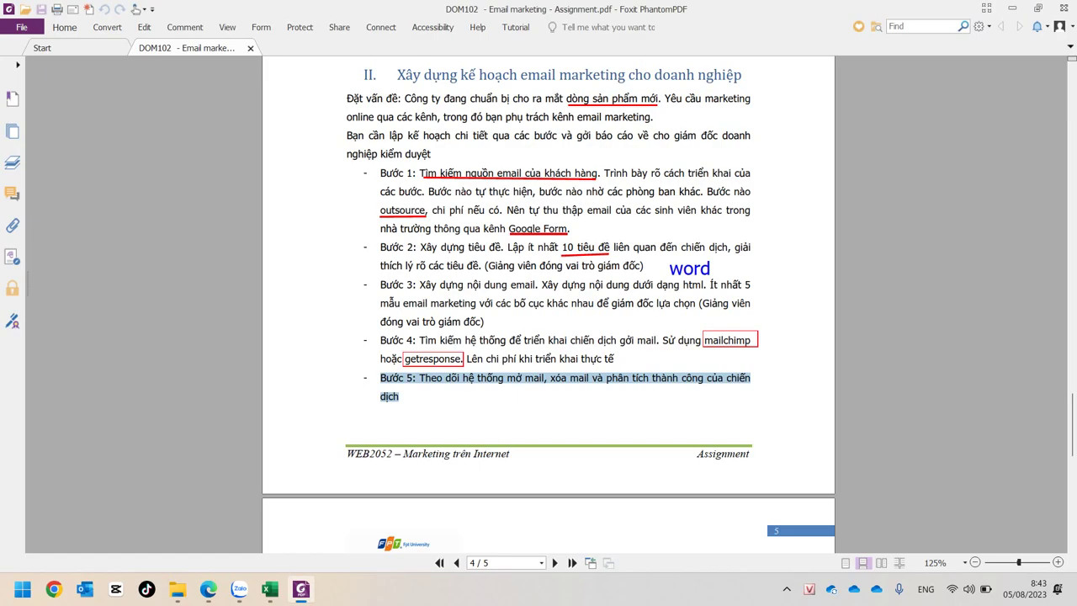
pyautogui.click(208, 589)
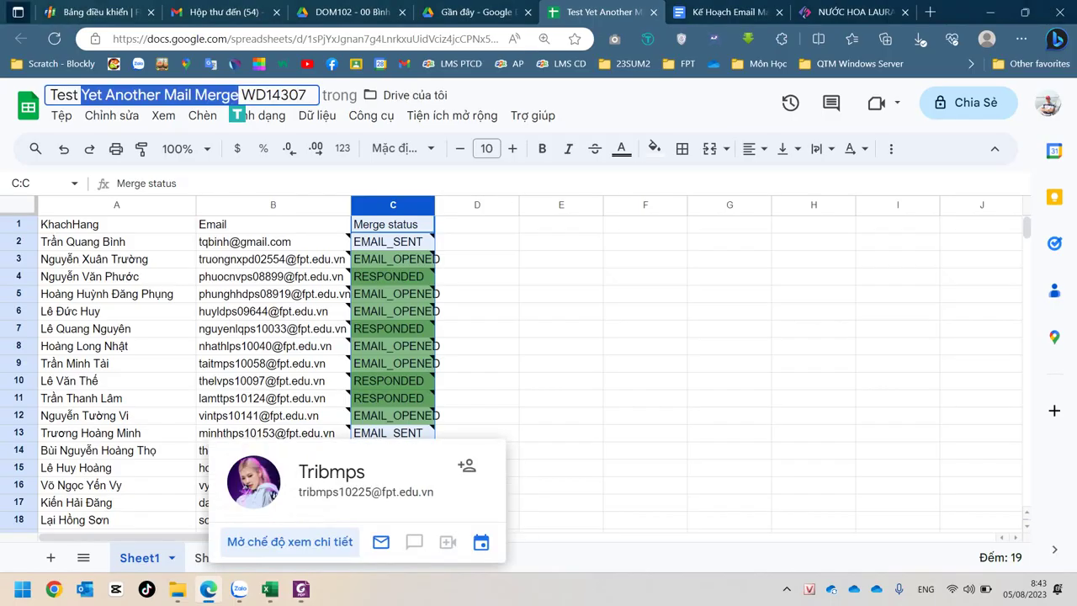
pyautogui.click(720, 12)
pyautogui.click(628, 335)
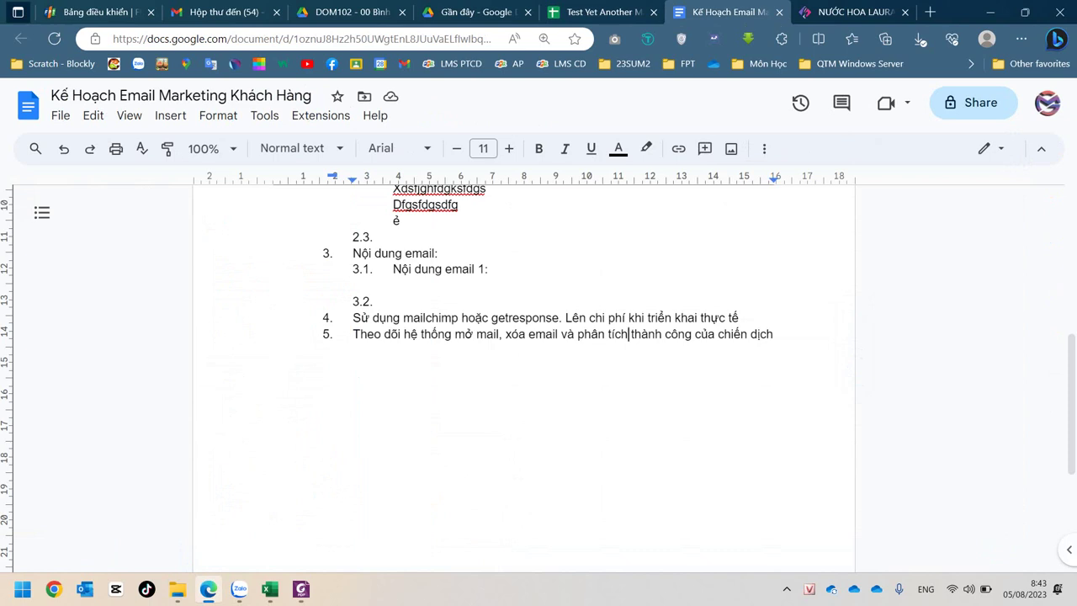
pyautogui.write(',')
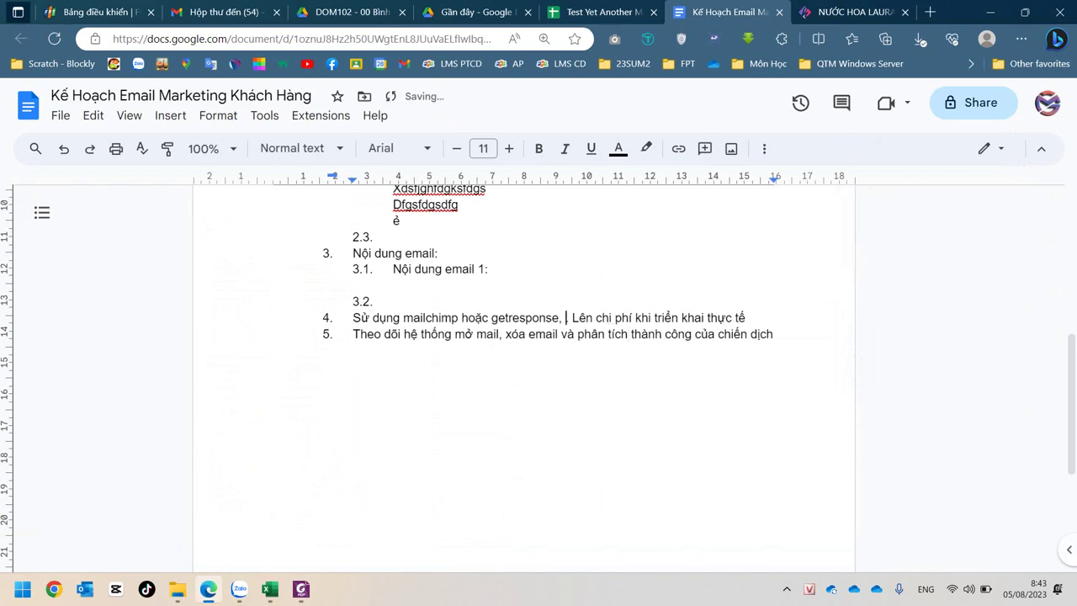
pyautogui.rightClick(566, 317)
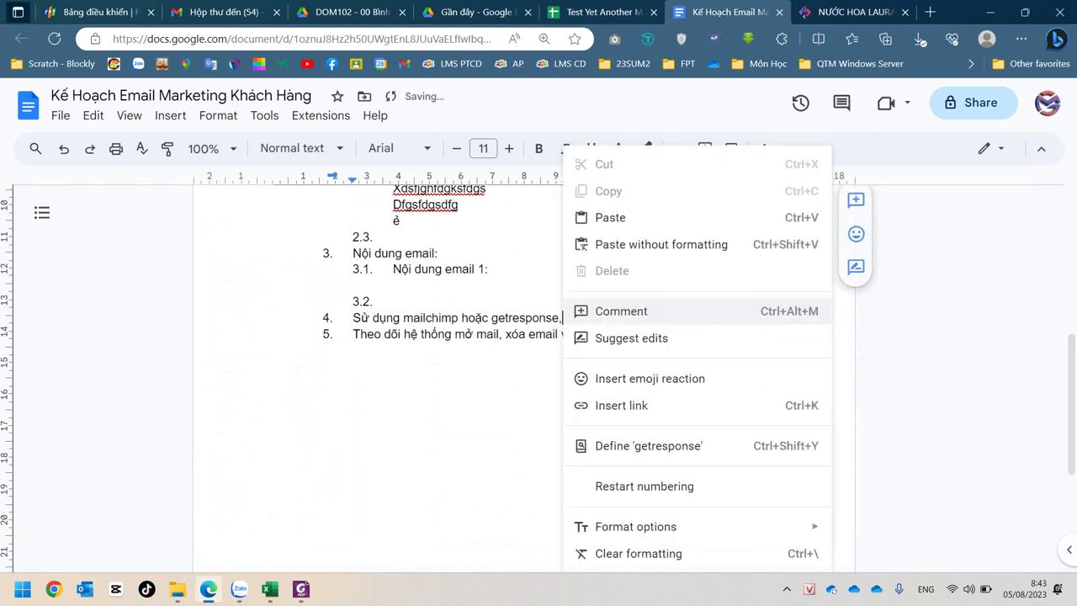
pyautogui.click(613, 149)
pyautogui.click(577, 317)
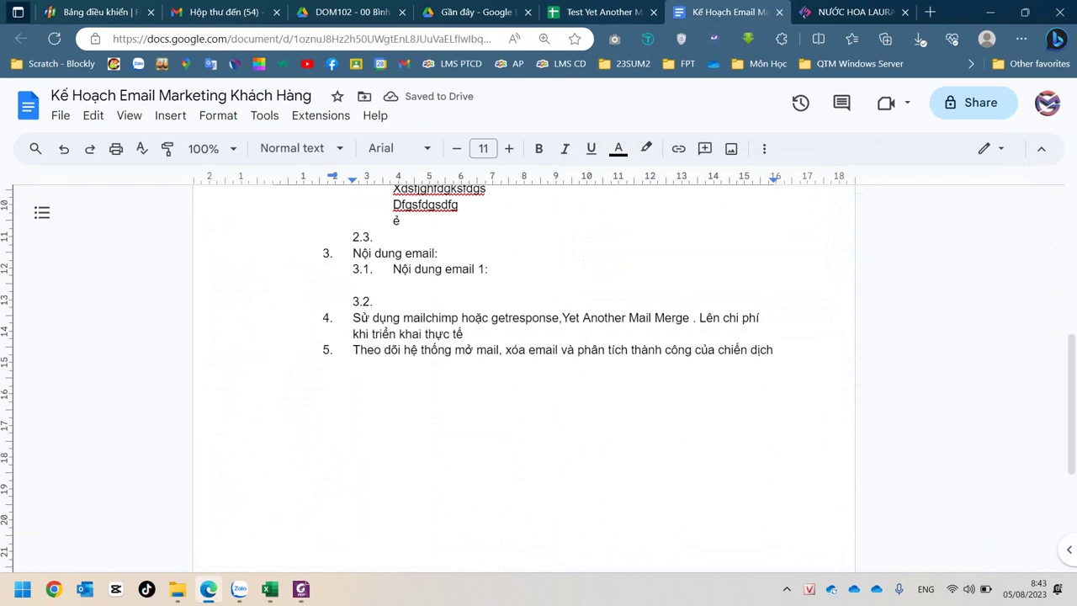
# Step: Go to the DOM102 folder in Google Drive and check the marketing plan and Nội dung email 1 documents
pyautogui.click(393, 285)
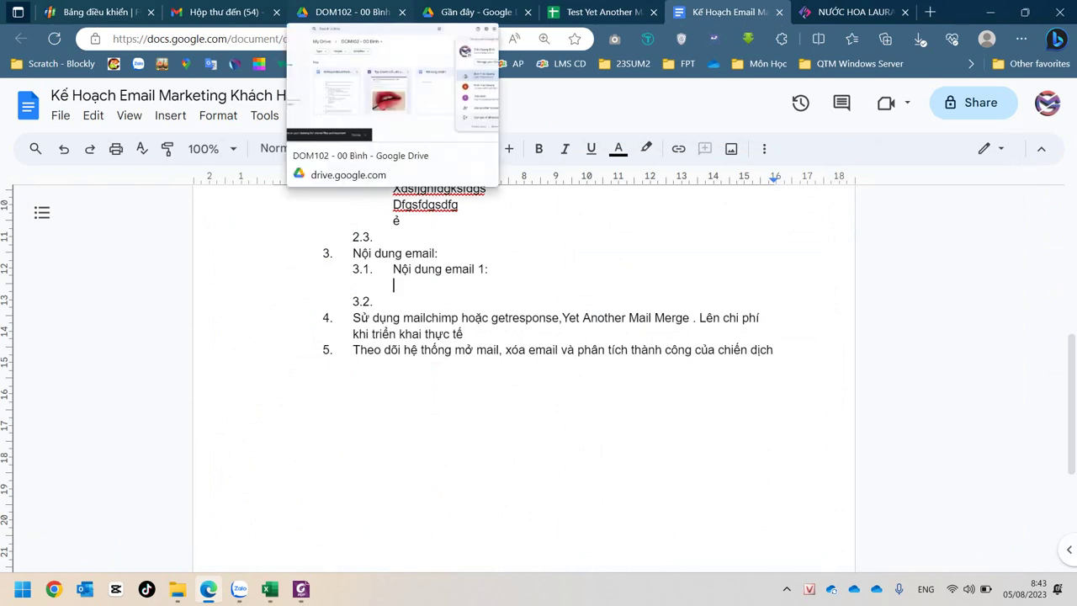
pyautogui.click(345, 11)
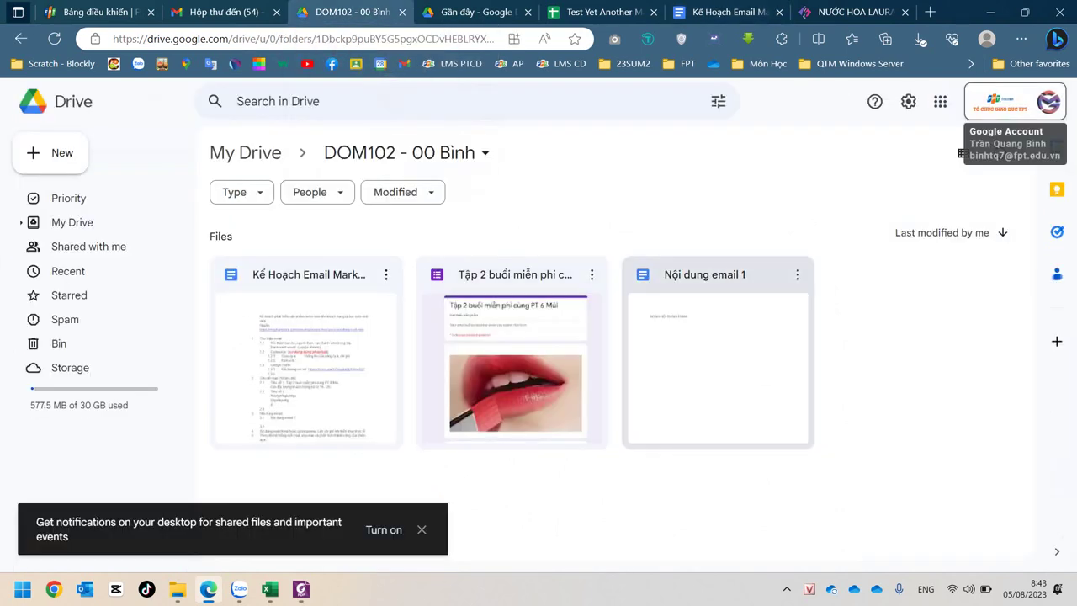
pyautogui.click(309, 275)
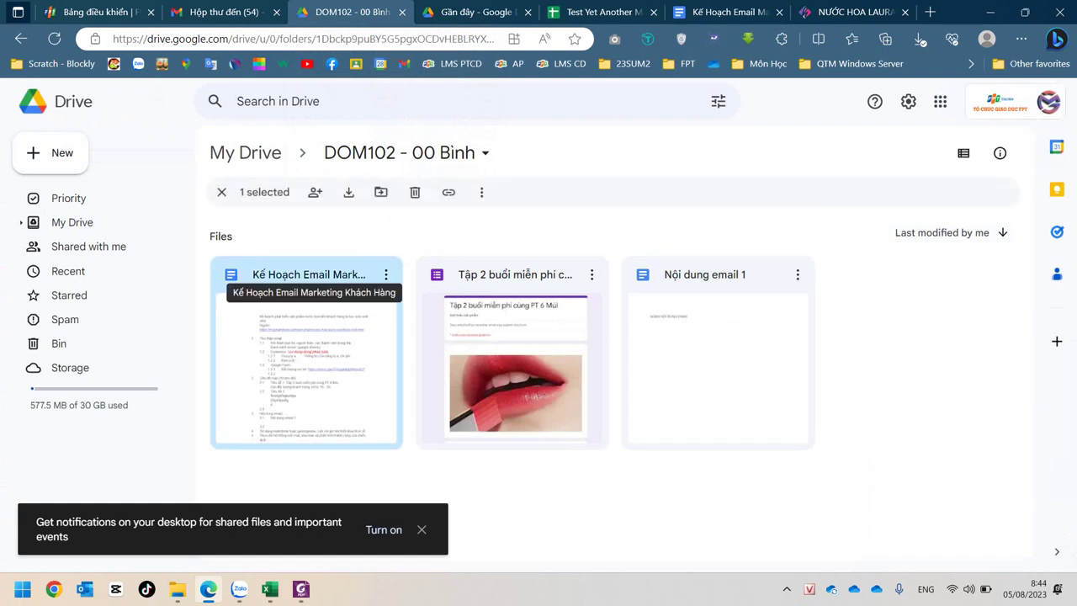
pyautogui.click(704, 274)
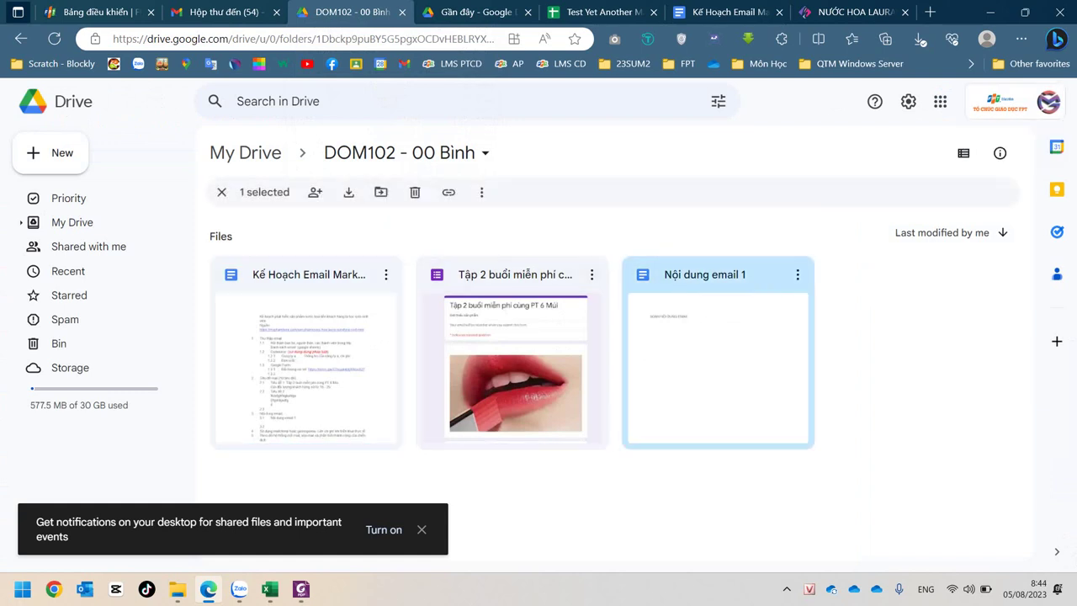
# Step: Return to the marketing plan, review its sections, and highlight "google sheets" in the email list line under item 1.1
pyautogui.click(727, 12)
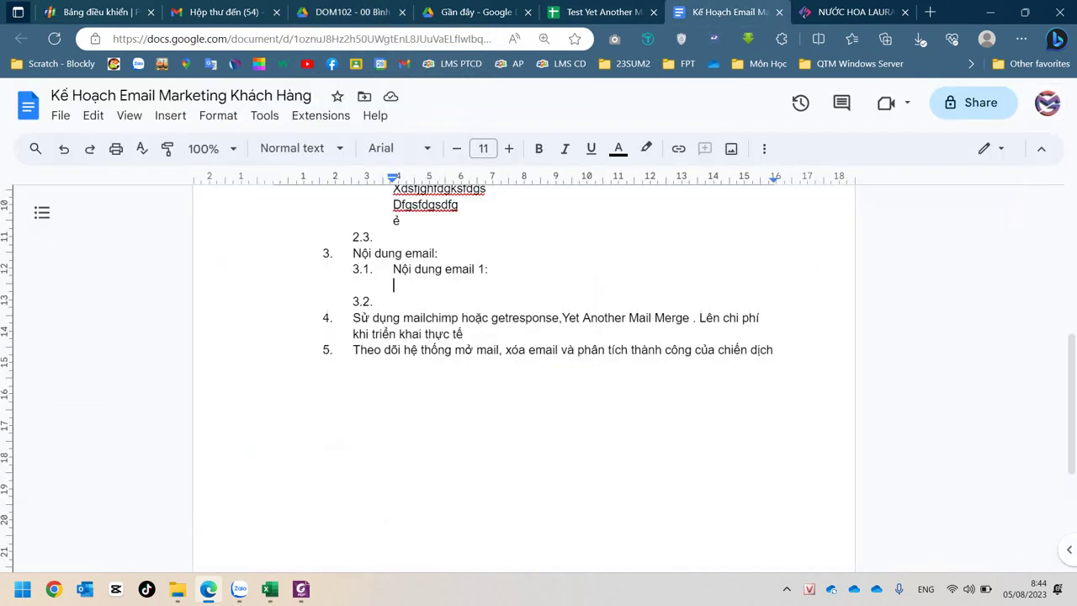
pyautogui.click(401, 253)
pyautogui.click(435, 269)
pyautogui.scroll(1, 522, 379)
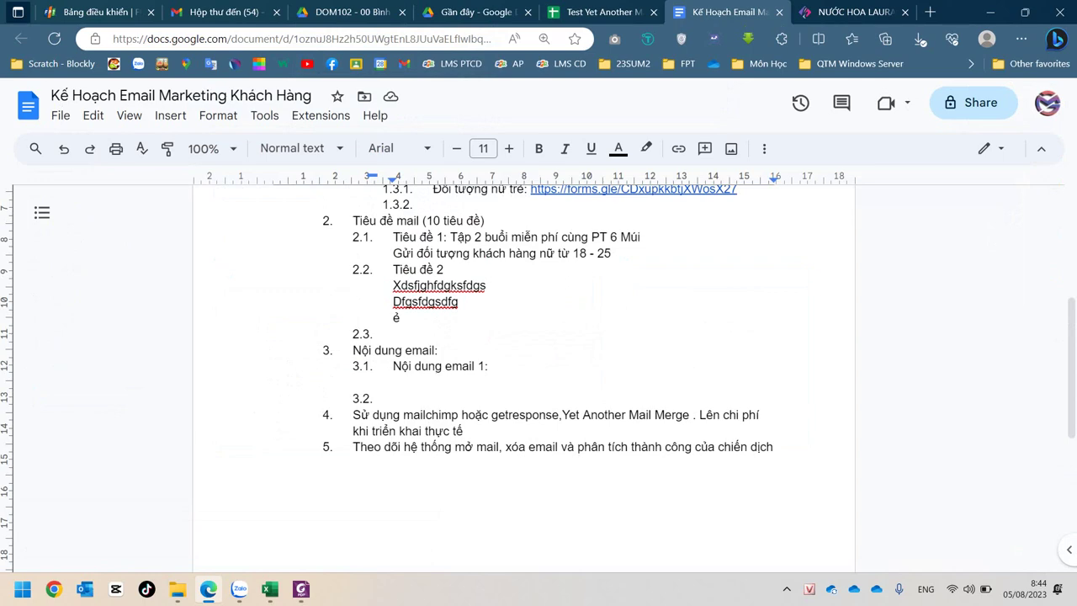
pyautogui.scroll(3, 522, 378)
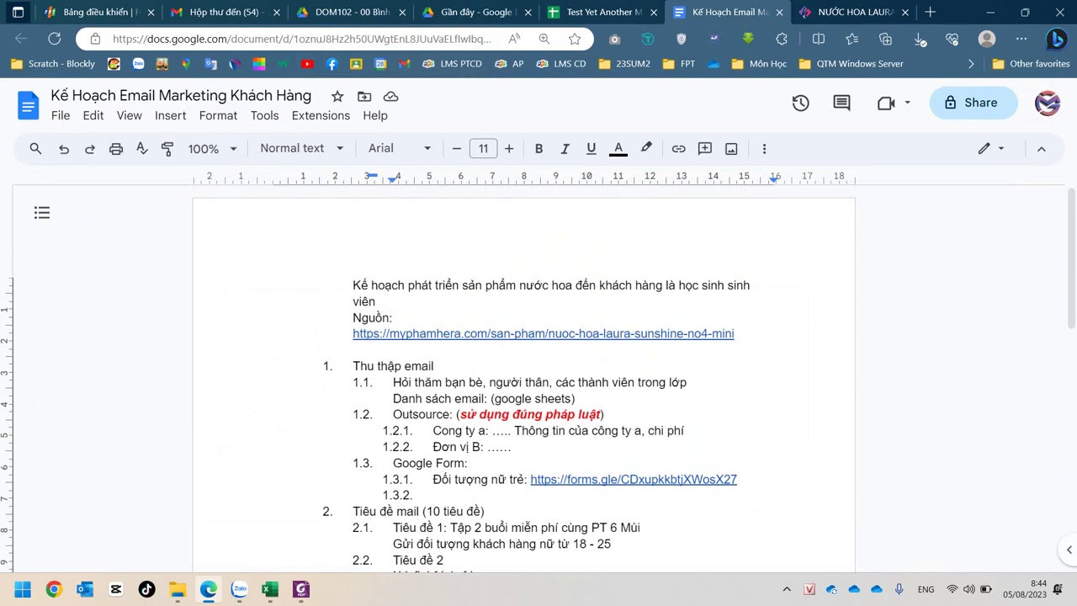
pyautogui.moveTo(494, 398); pyautogui.dragTo(571, 398)
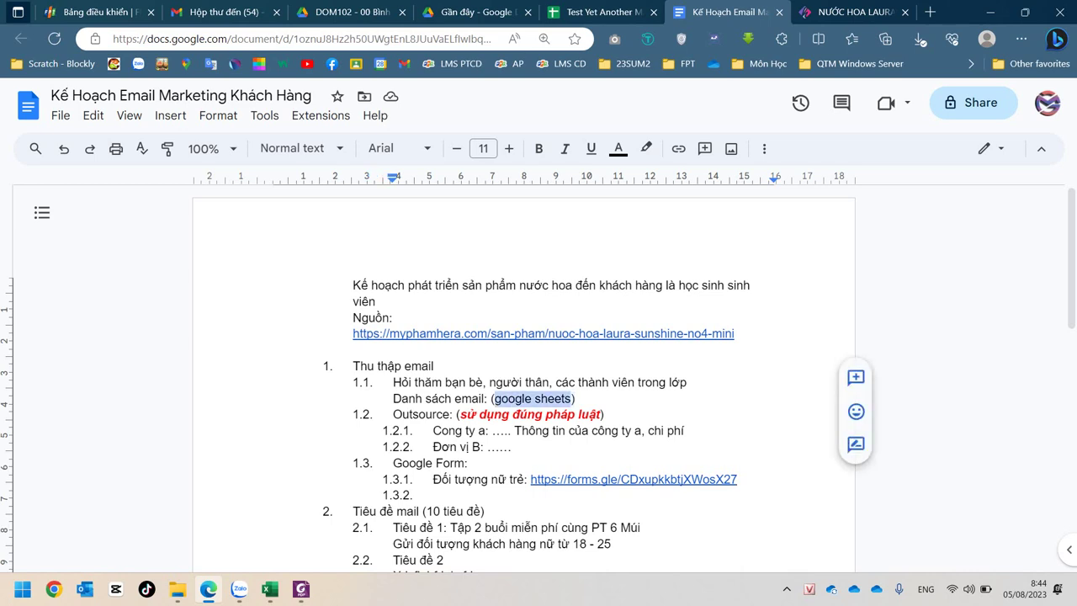
# Step: Create a blank Google Sheets spreadsheet in the DOM102 folder and name it Danh Sach Khach Hang
pyautogui.click(349, 12)
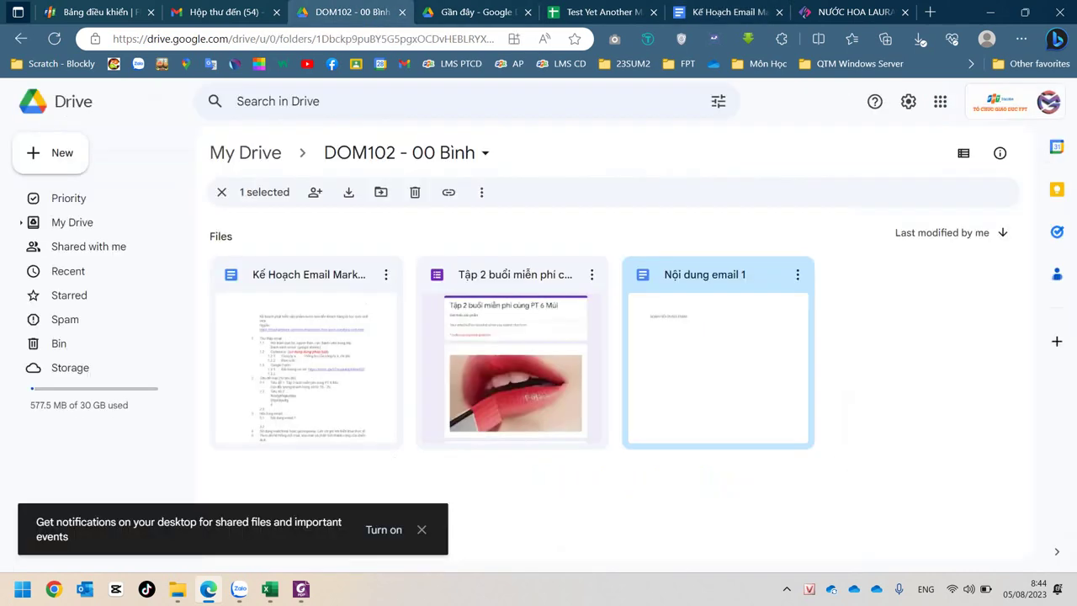
pyautogui.rightClick(515, 467)
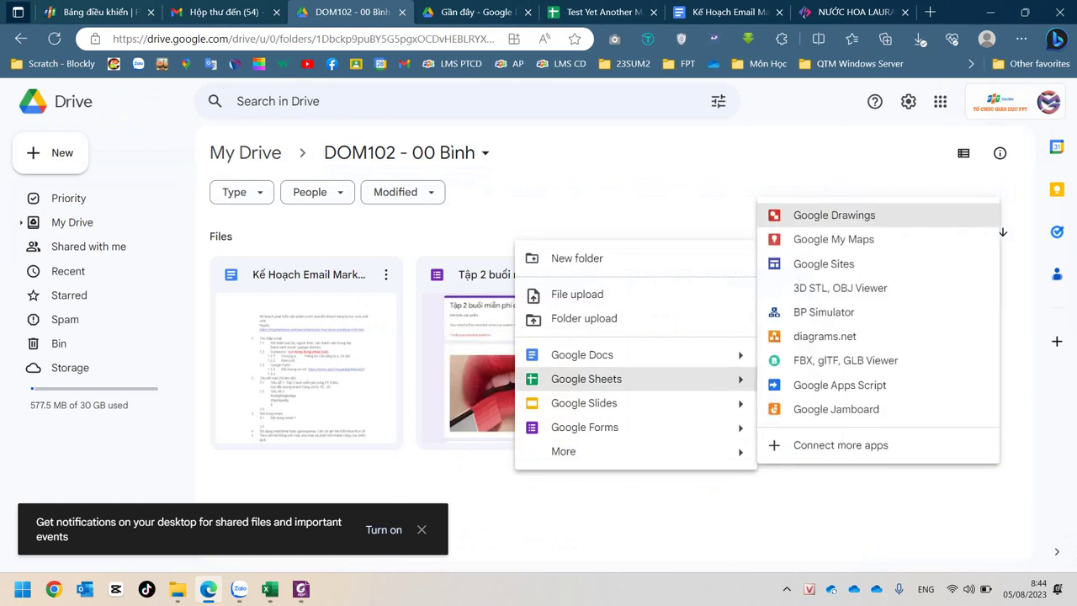
pyautogui.click(586, 379)
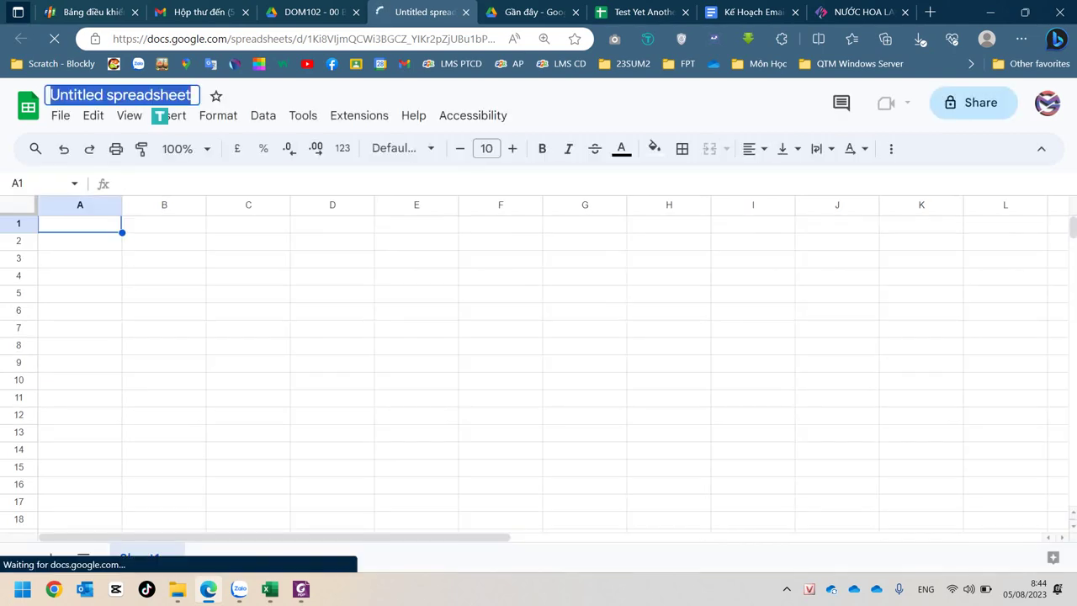
pyautogui.write('Danh S')
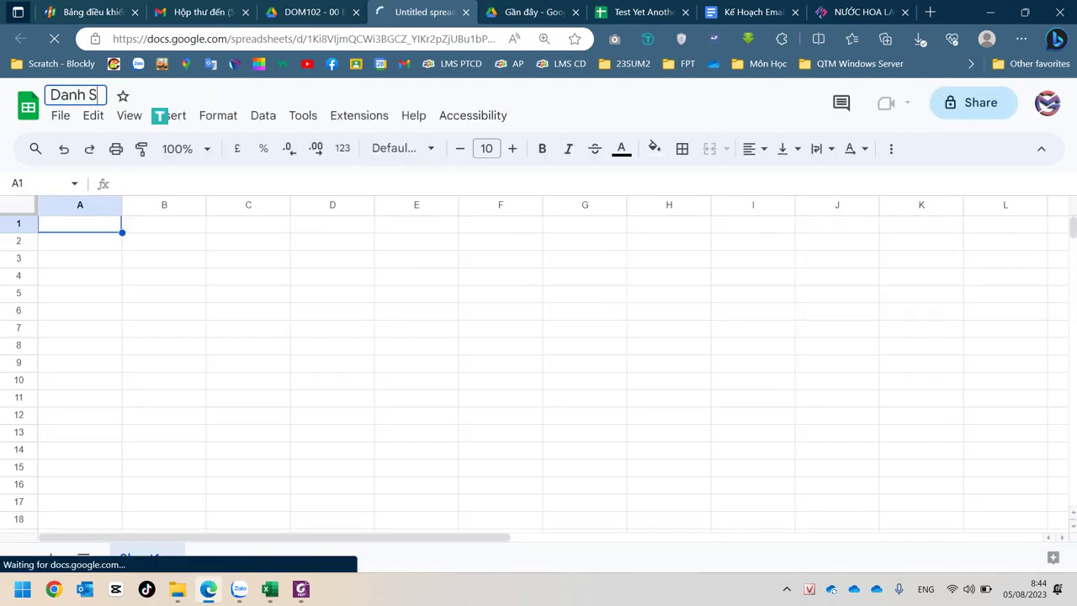
pyautogui.write('ach Khach Hang')
pyautogui.click(266, 258)
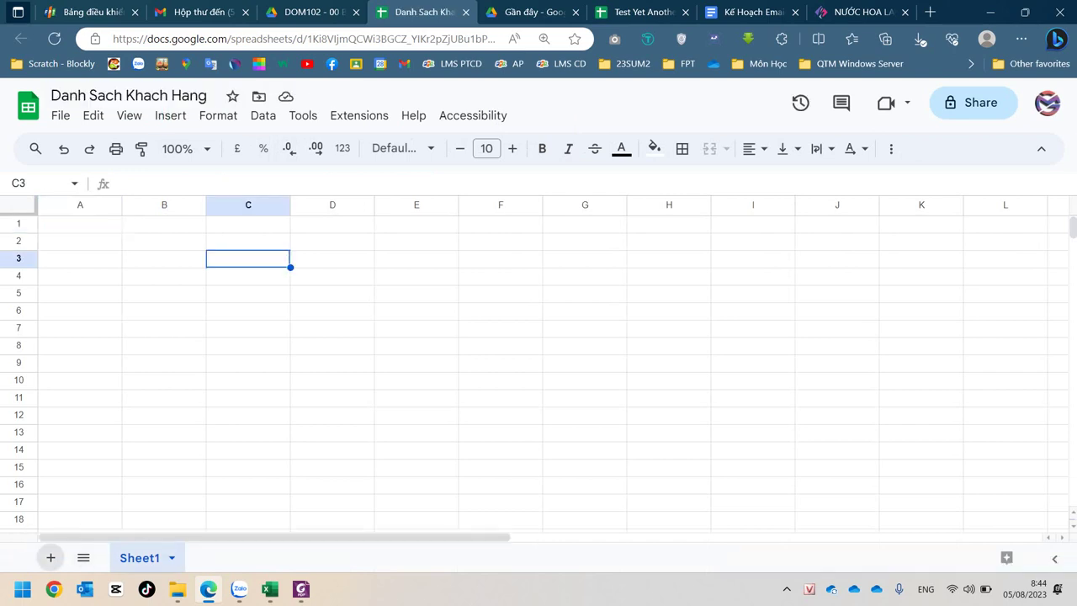
# Step: Add a second sheet to the Danh Sach Khach Hang spreadsheet and open it
pyautogui.click(51, 557)
pyautogui.click(140, 557)
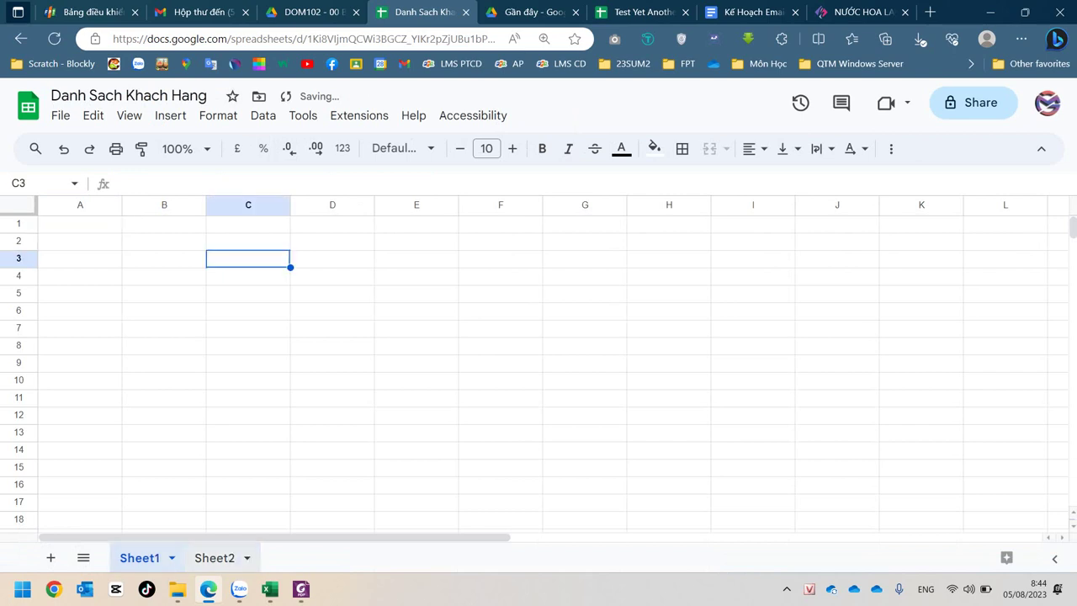
pyautogui.click(214, 557)
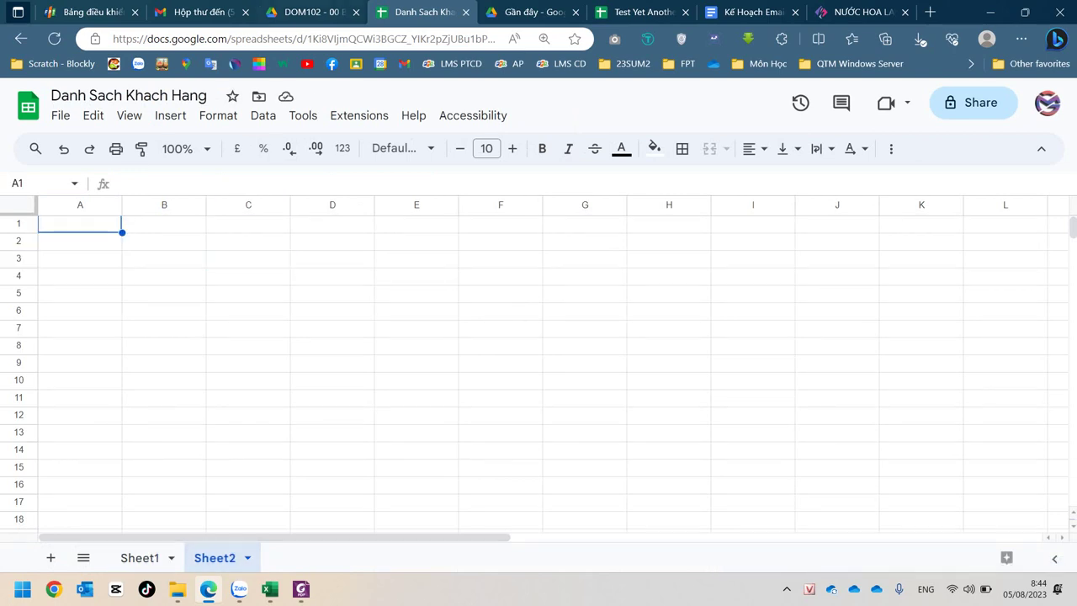
# Step: Go to the DOM102 folder in Google Drive, look through its files, and change the folder to list layout
pyautogui.click(307, 11)
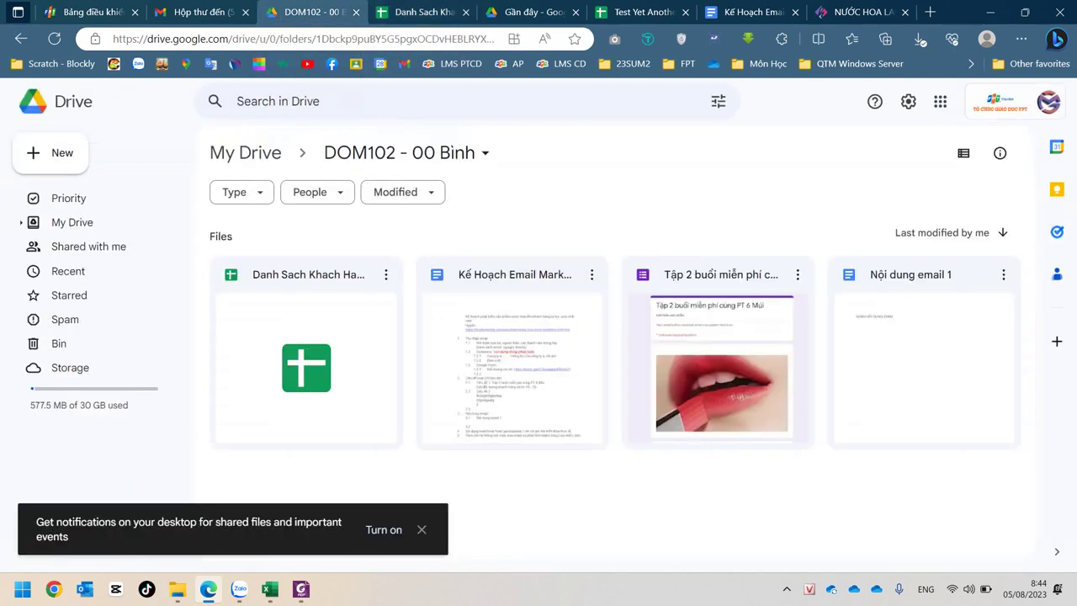
pyautogui.click(511, 351)
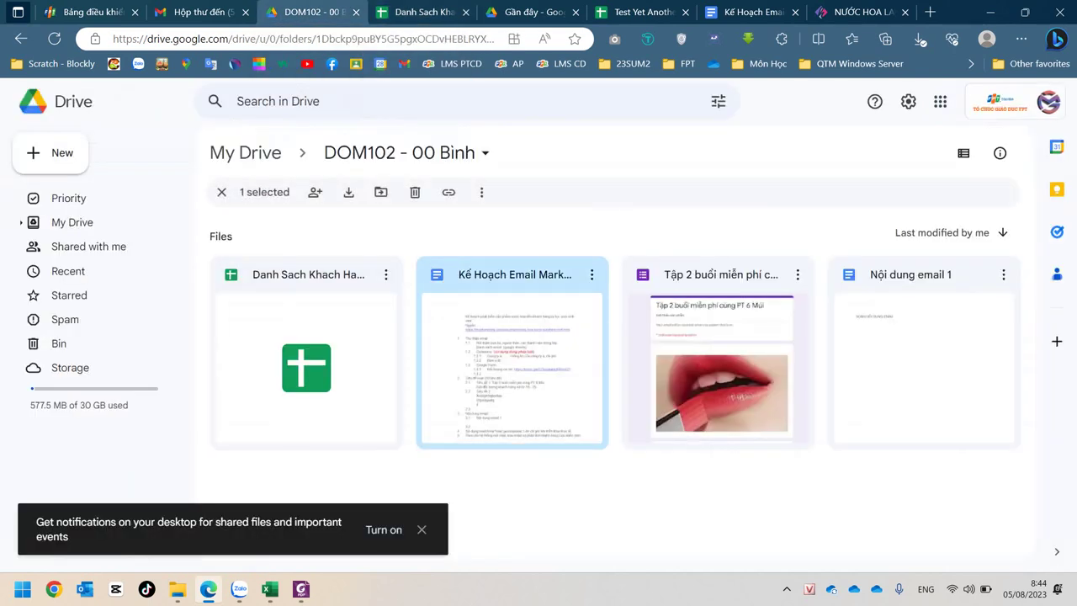
pyautogui.click(307, 352)
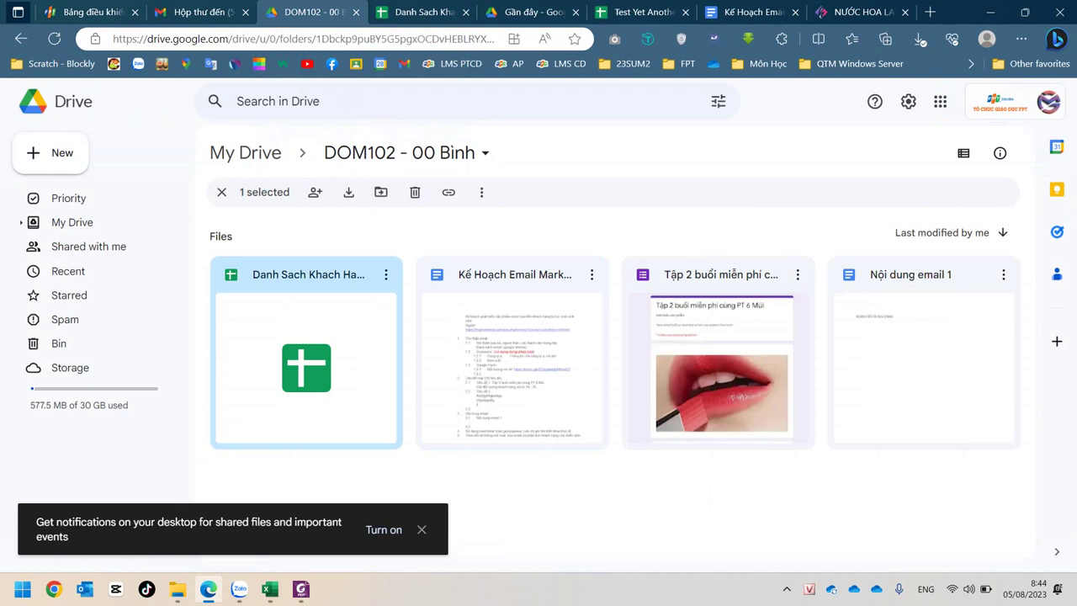
pyautogui.press('Right')
pyautogui.press('Right')
pyautogui.press('Right')
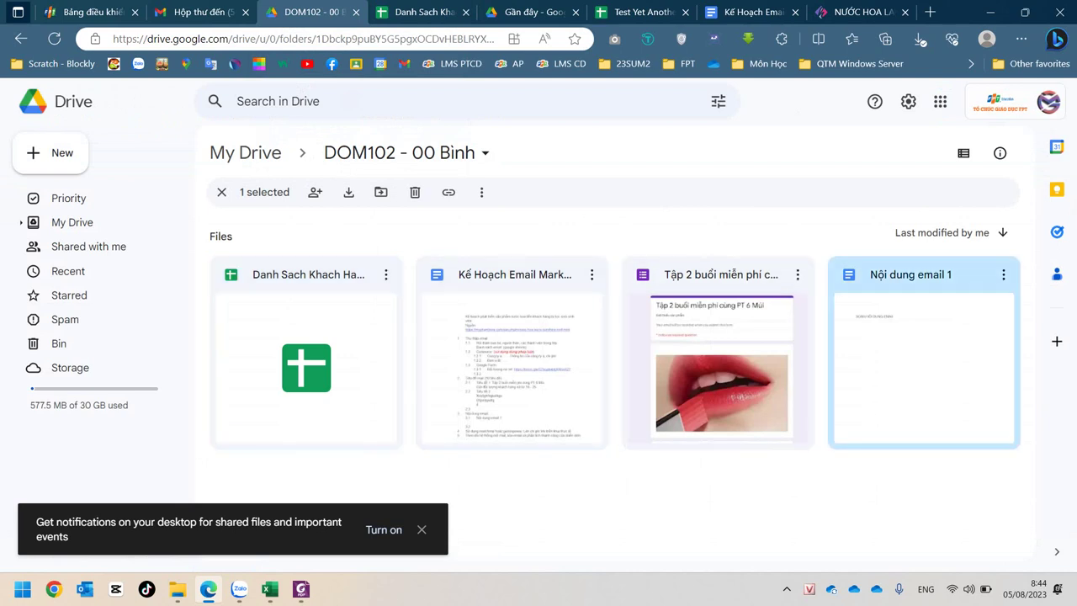
pyautogui.press('Left')
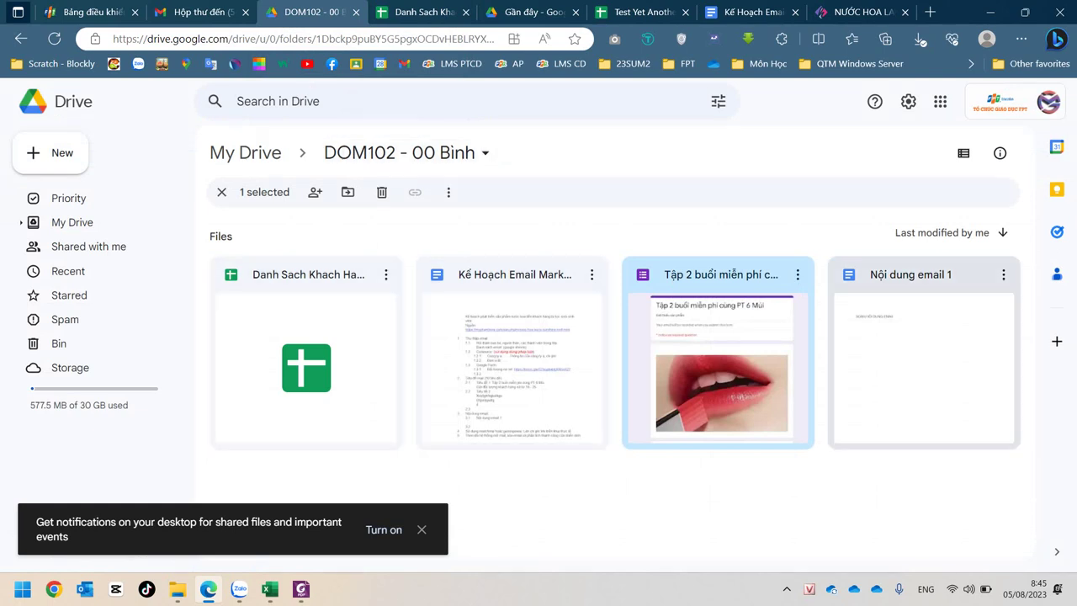
pyautogui.click(964, 152)
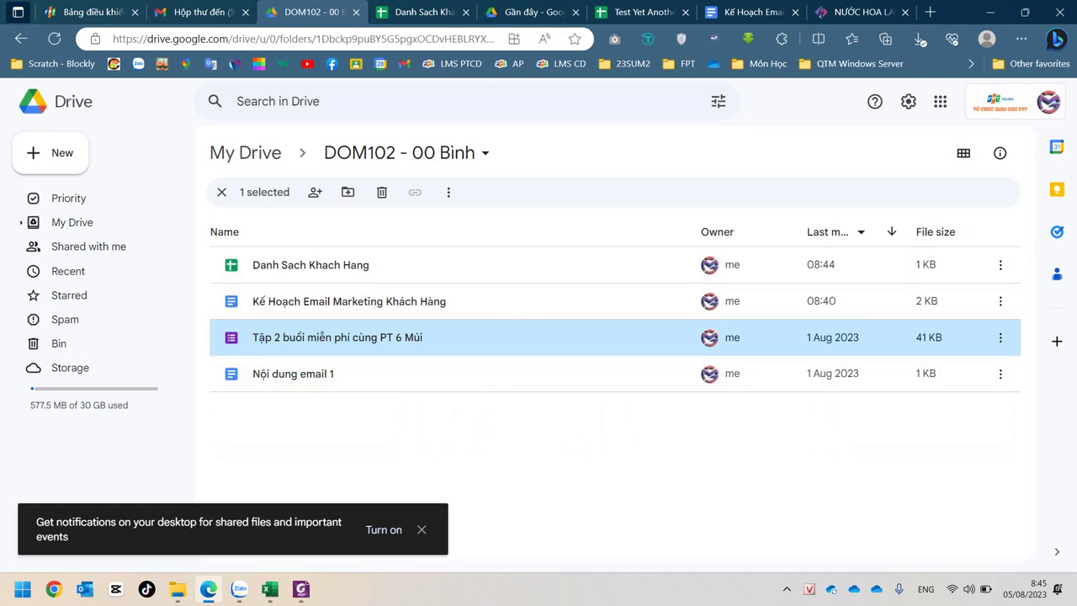
pyautogui.click(525, 12)
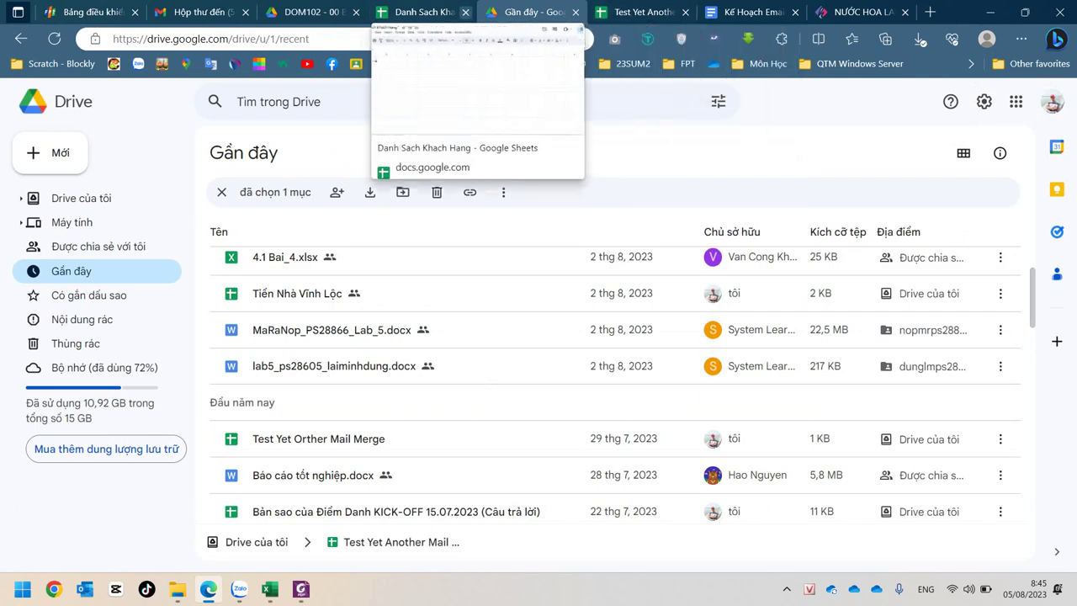
pyautogui.click(307, 12)
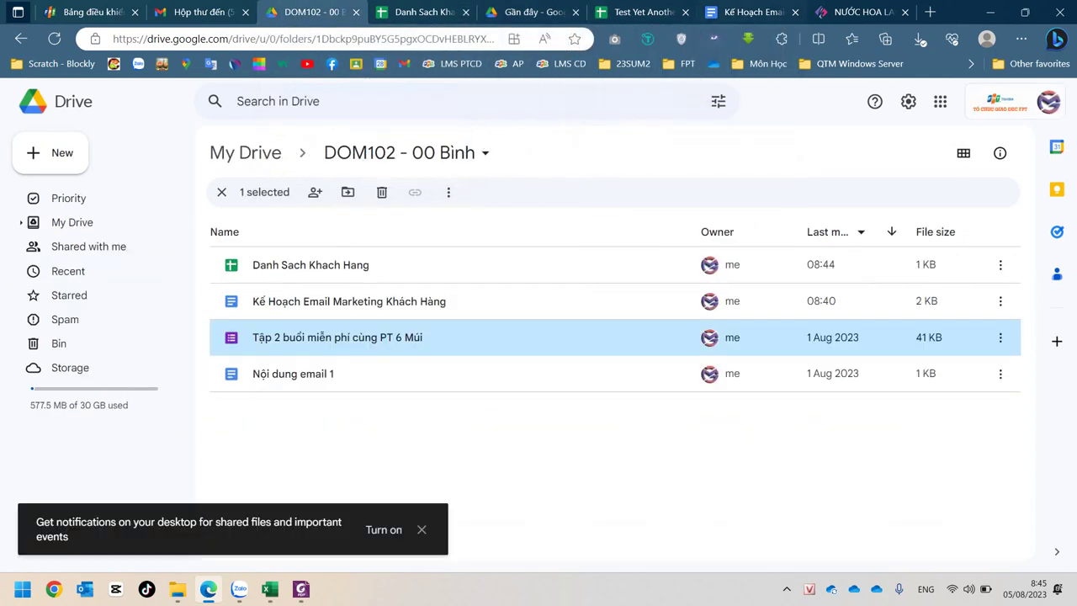
# Step: Return to the marketing plan and review section 1, highlighting parts of "Thu thập email", "Outsource" and "Google Form"
pyautogui.click(745, 12)
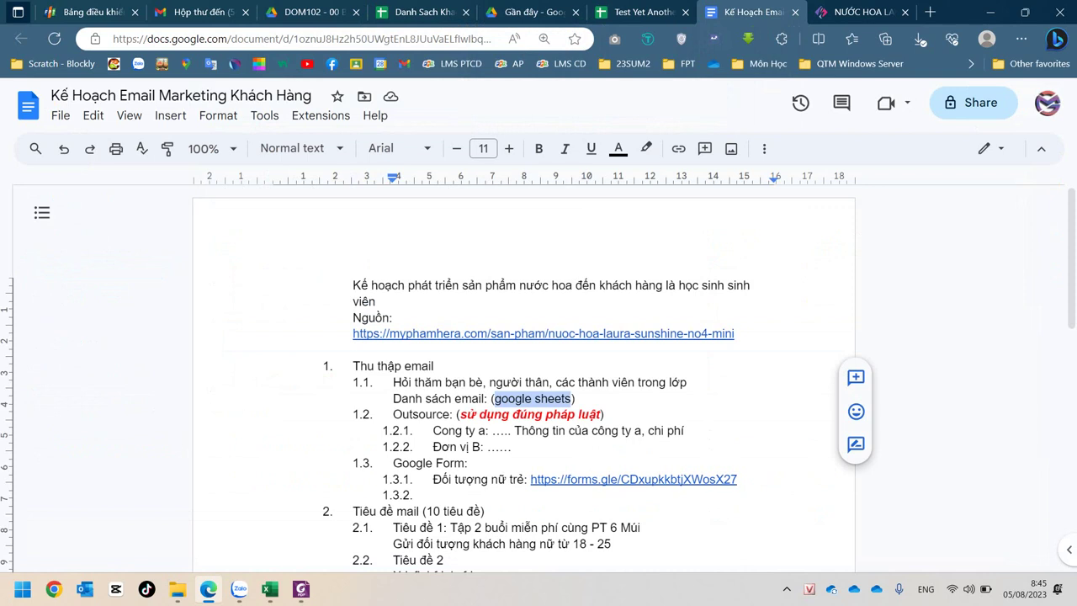
pyautogui.click(435, 366)
pyautogui.scroll(-1, 524, 379)
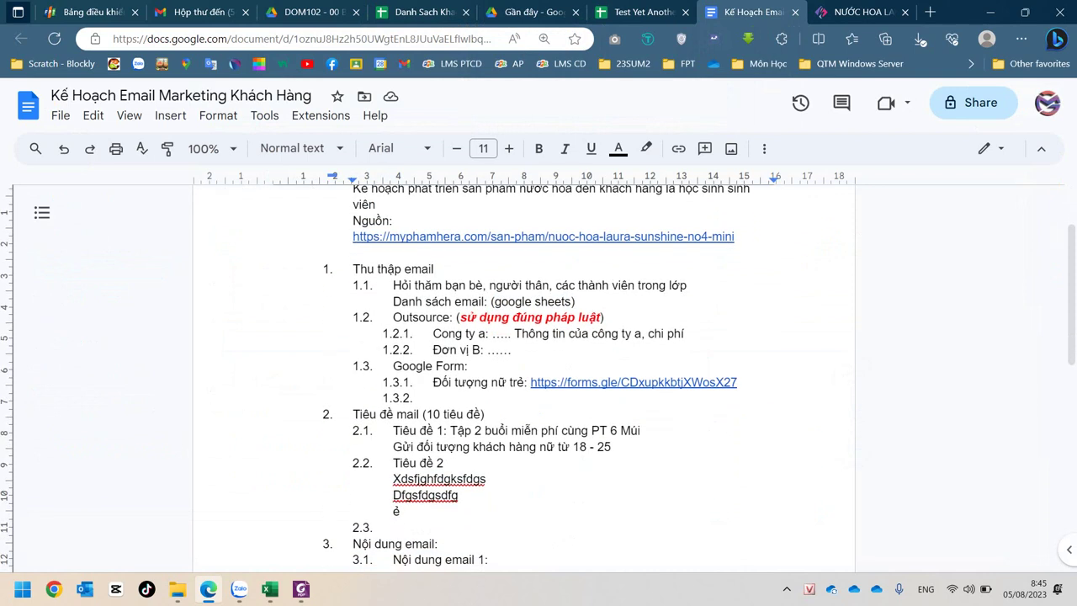
pyautogui.hotkey('shift', 'Left')
pyautogui.hotkey('shift', 'Left')
pyautogui.hotkey('shift', 'Left')
pyautogui.hotkey('shift', 'Left')
pyautogui.hotkey('shift', 'Left')
pyautogui.hotkey('shift', 'Left')
pyautogui.hotkey('shift', 'Left')
pyautogui.hotkey('shift', 'Left')
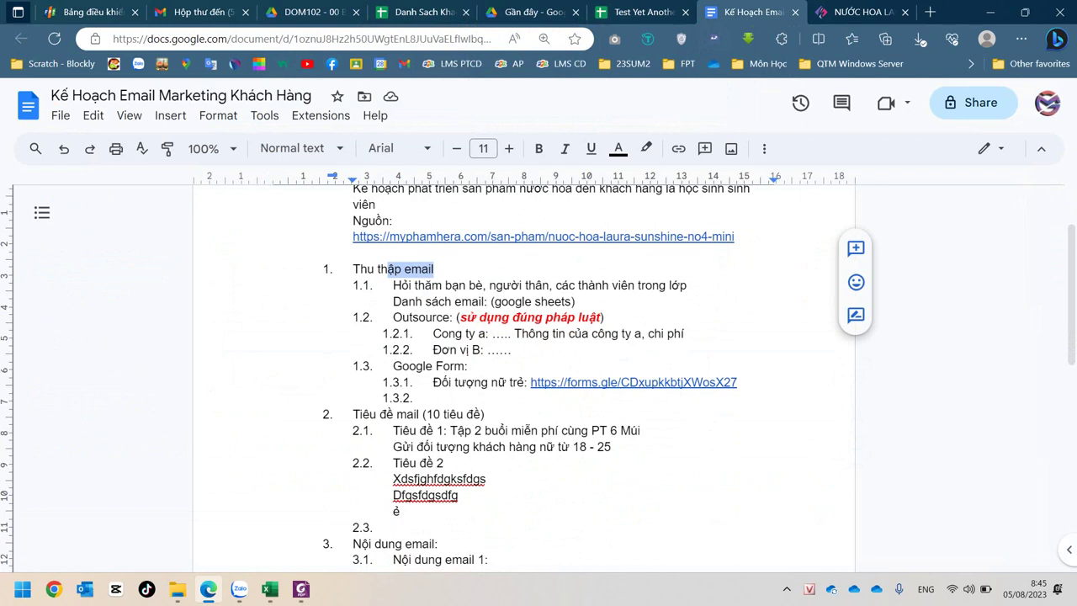
pyautogui.moveTo(402, 317); pyautogui.dragTo(425, 317)
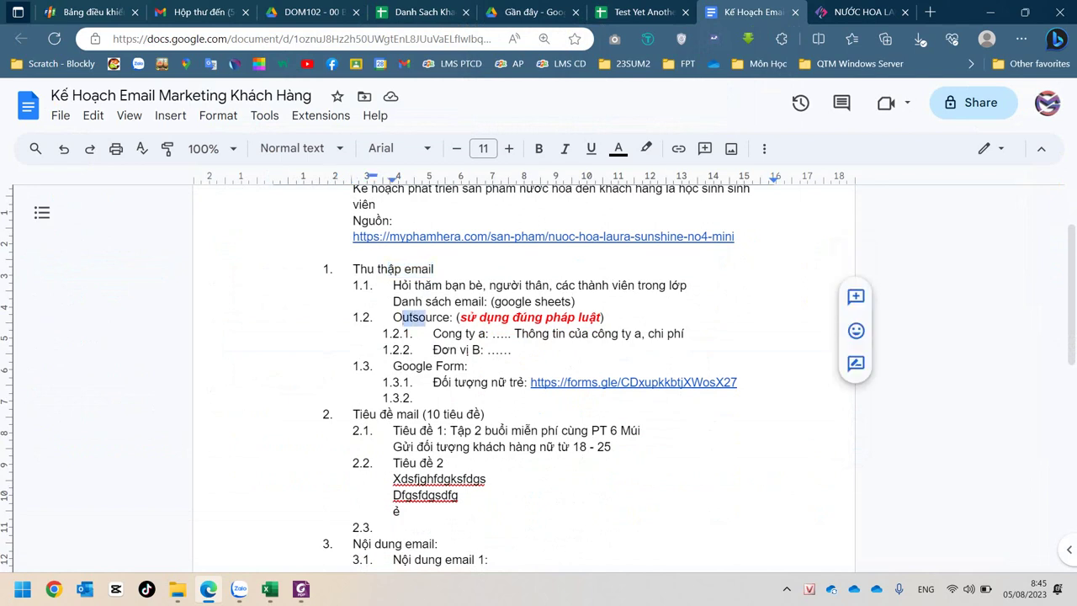
pyautogui.press('Down')
pyautogui.press('Down')
pyautogui.press('Down')
pyautogui.hotkey('shift', 'Right')
pyautogui.hotkey('shift', 'Right')
pyautogui.hotkey('shift', 'Right')
pyautogui.hotkey('shift', 'Right')
pyautogui.hotkey('shift', 'Right')
pyautogui.hotkey('shift', 'Right')
pyautogui.hotkey('shift', 'Right')
pyautogui.hotkey('shift', 'Right')
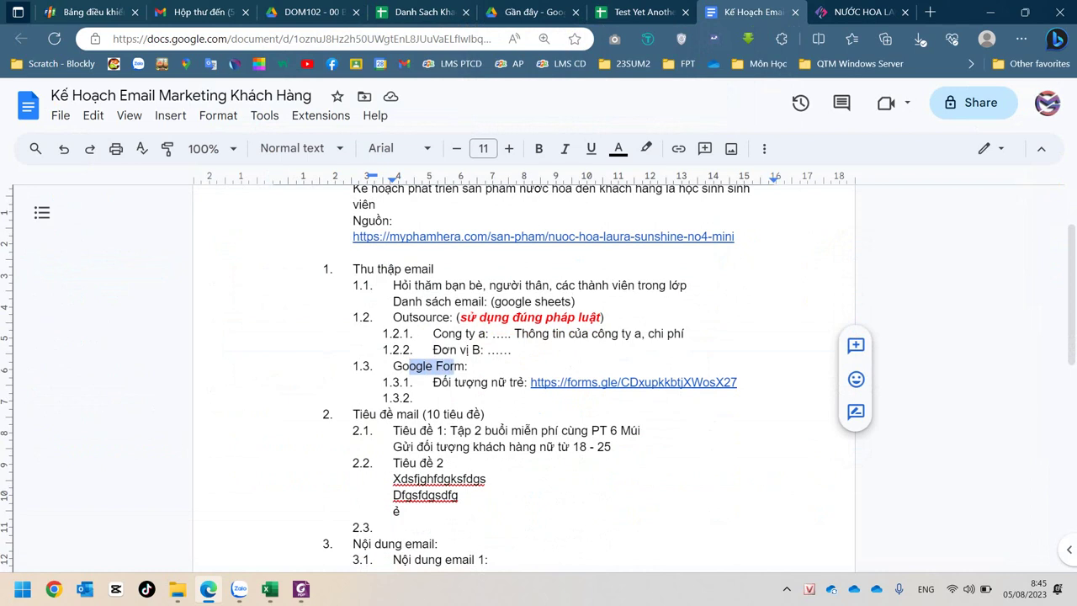
# Step: Highlight most of the section 2 heading "Tiêu đề mail (10 tiêu đề)" and examine the sections below it
pyautogui.press('Down')
pyautogui.press('Down')
pyautogui.press('Down')
pyautogui.hotkey('shift', 'Right')
pyautogui.hotkey('shift', 'Right')
pyautogui.hotkey('shift', 'Right')
pyautogui.hotkey('shift', 'Right')
pyautogui.hotkey('shift', 'Right')
pyautogui.hotkey('shift', 'Right')
pyautogui.hotkey('shift', 'Right')
pyautogui.hotkey('shift', 'Right')
pyautogui.hotkey('shift', 'Right')
pyautogui.hotkey('shift', 'Right')
pyautogui.hotkey('shift', 'Right')
pyautogui.hotkey('shift', 'Right')
pyautogui.hotkey('shift', 'Right')
pyautogui.hotkey('shift', 'Right')
pyautogui.hotkey('shift', 'Right')
pyautogui.hotkey('shift', 'Right')
pyautogui.hotkey('shift', 'Right')
pyautogui.hotkey('shift', 'Right')
pyautogui.hotkey('shift', 'Right')
pyautogui.hotkey('shift', 'Right')
pyautogui.scroll(-3, 538, 378)
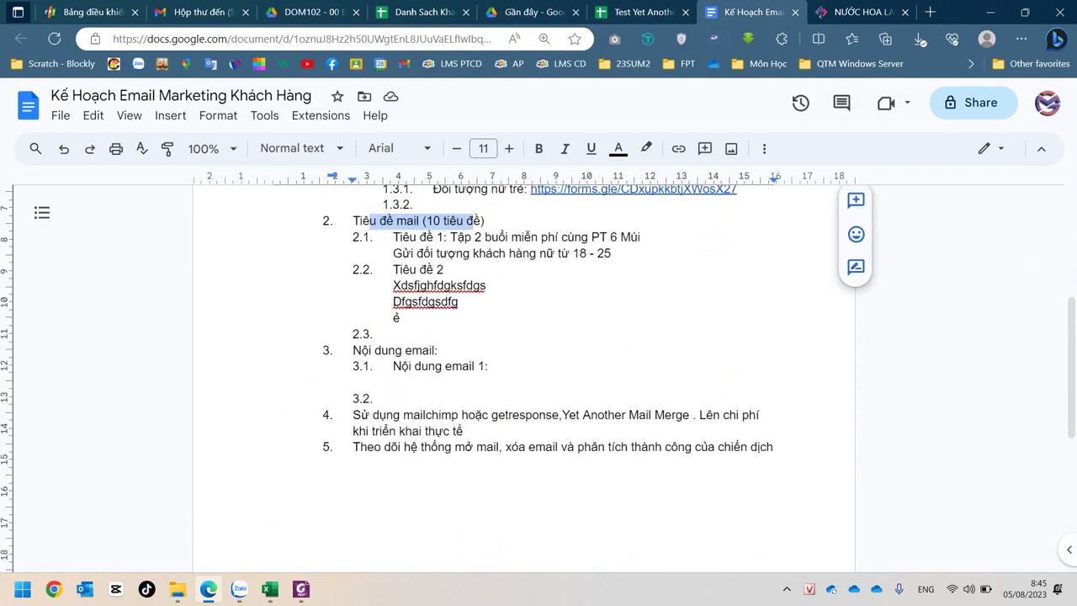
# Step: Highlight the plan from "Thu thập email" through item 3.1, review those sections, and place the cursor at the end of item 2.2
pyautogui.click(407, 350)
pyautogui.moveTo(493, 366); pyautogui.dragTo(393, 317)
pyautogui.scroll(4, 393, 317)
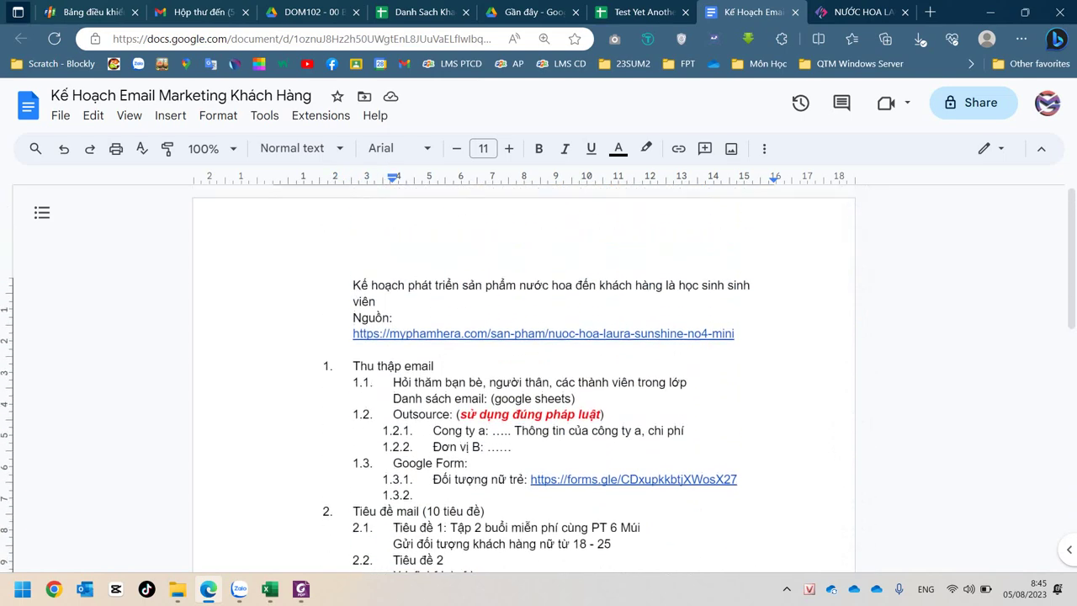
pyautogui.keyDown('shift'); pyautogui.click(376, 366); pyautogui.keyUp('shift')
pyautogui.scroll(-4, 376, 366)
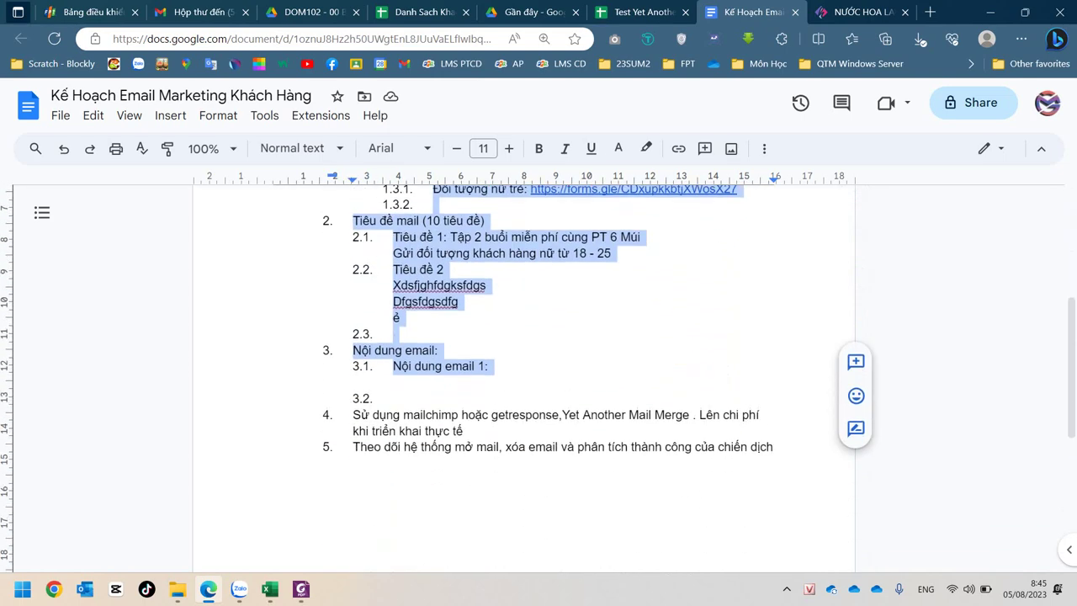
pyautogui.scroll(3, 521, 379)
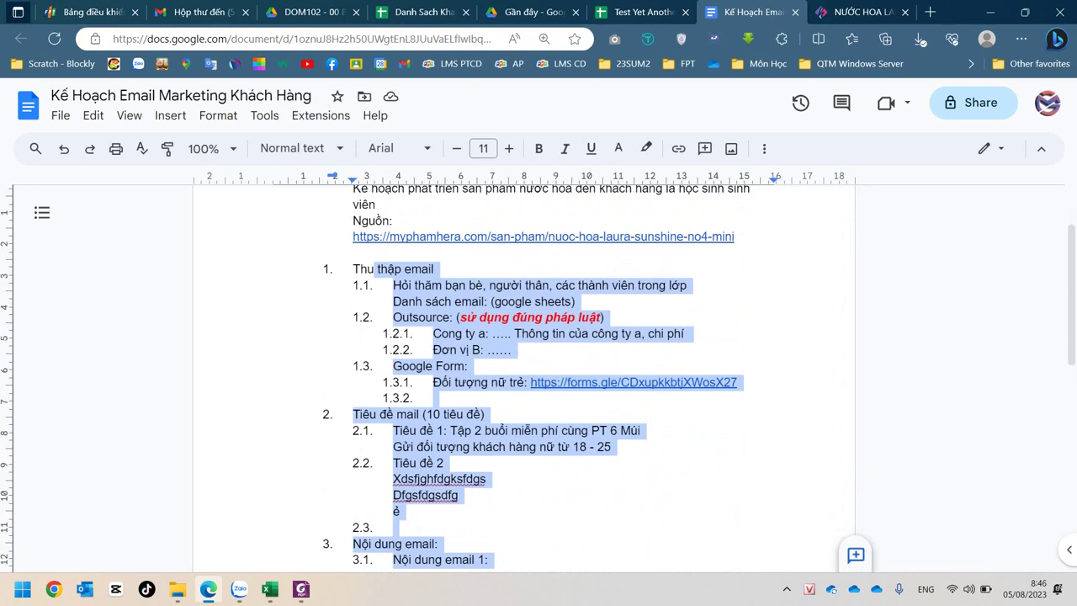
pyautogui.scroll(-2, 523, 376)
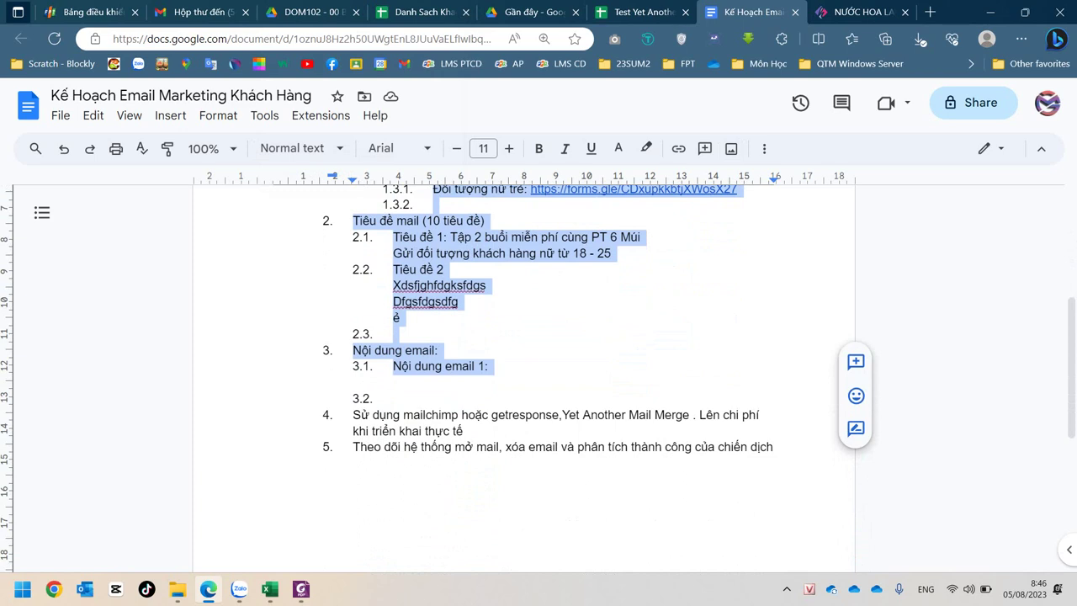
pyautogui.click(401, 318)
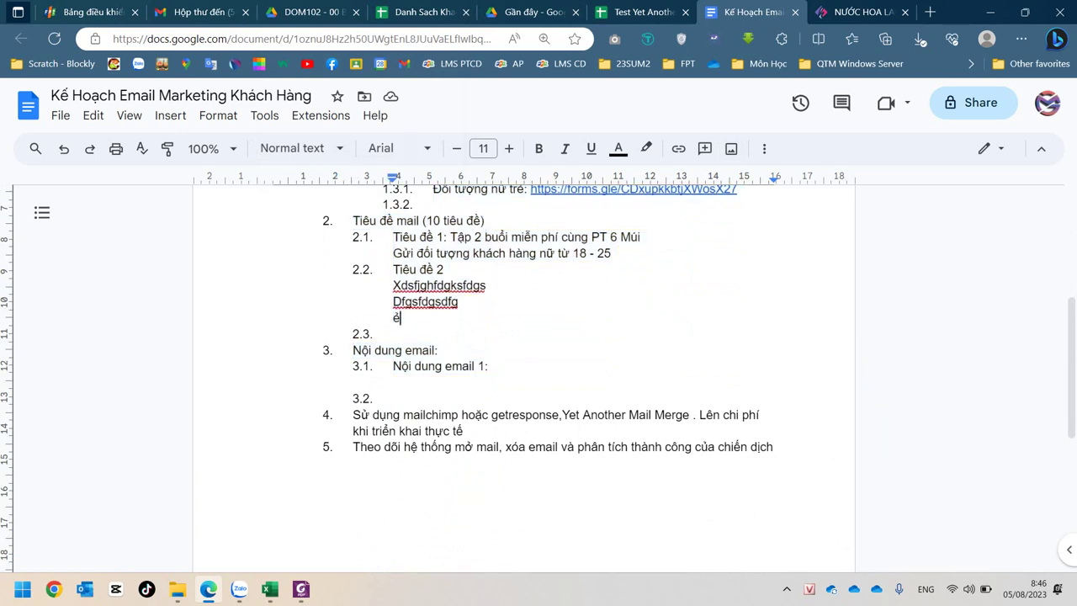